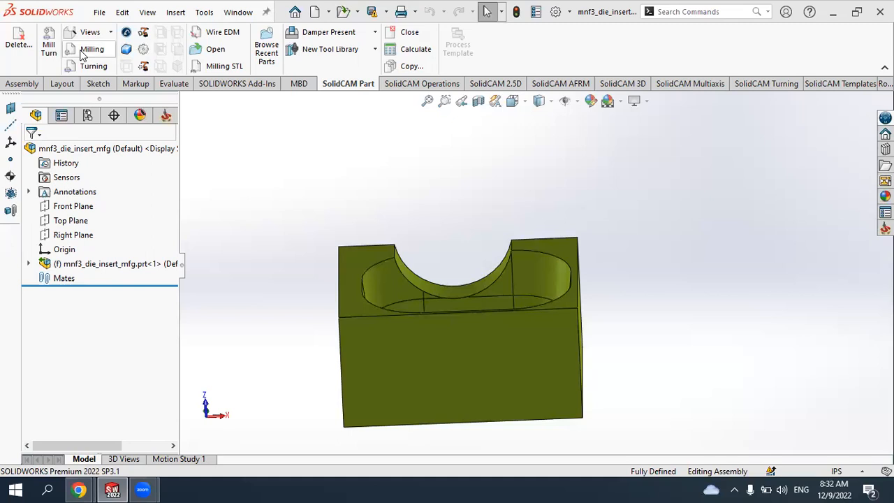
- Create a new external milling CAM part named Project_2
left_click(89, 51)
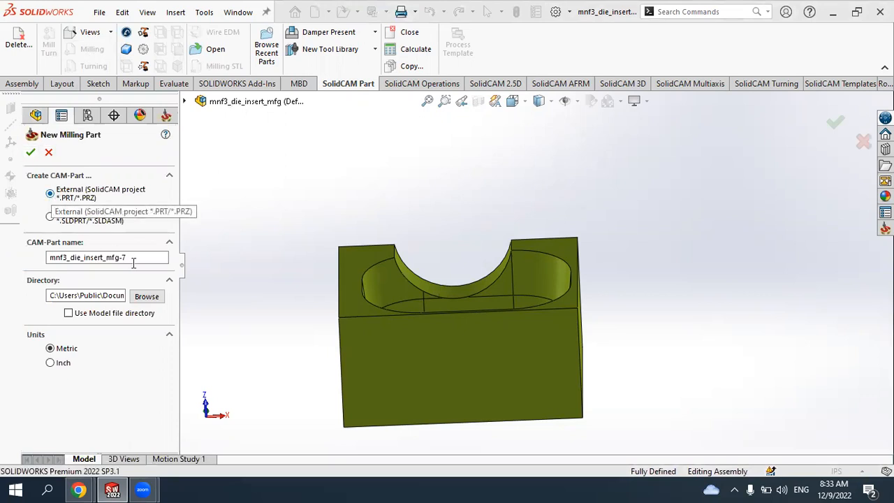
left_click_drag(129, 259, 11, 259)
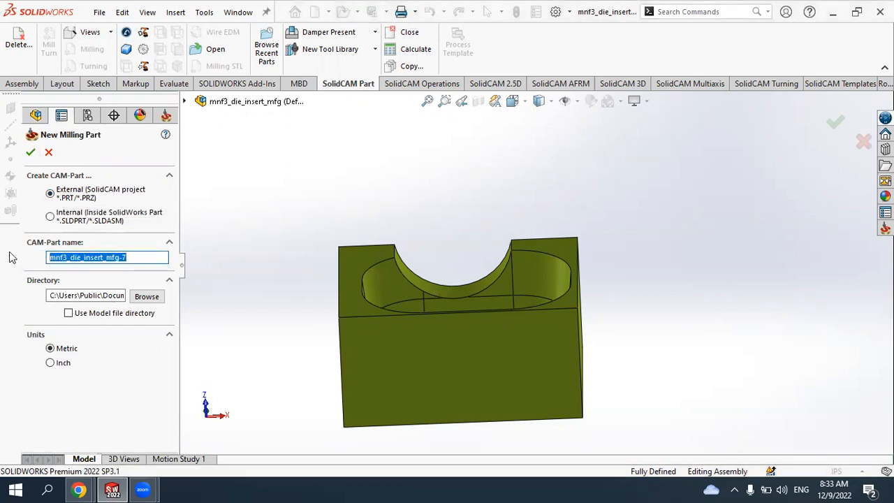
type("Project_2")
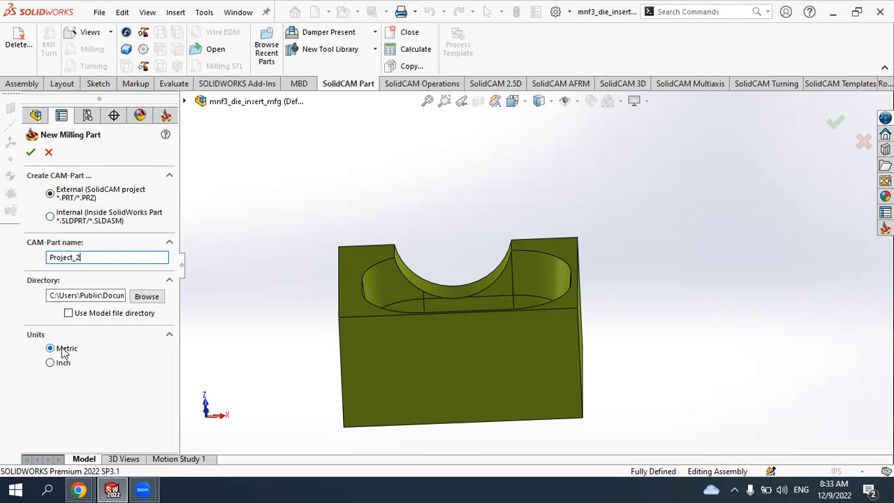
left_click(31, 153)
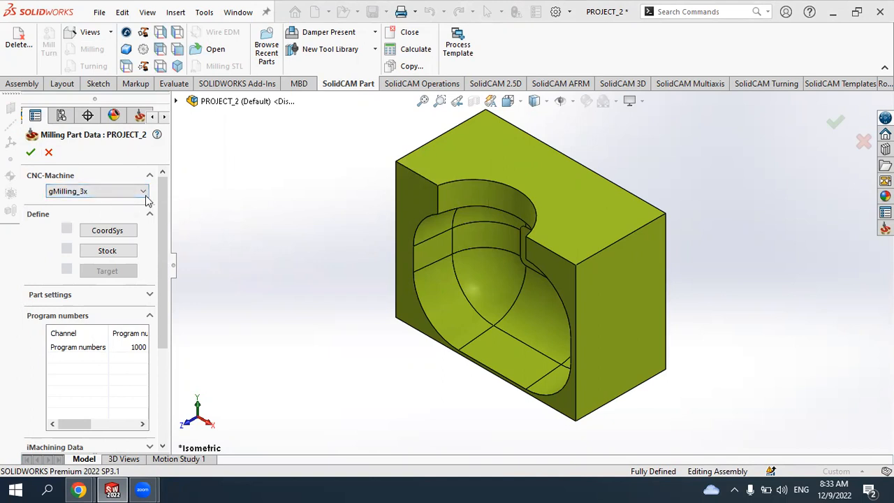
- Set the CNC machine for the milling part to AWEA1000-FANUC
left_click(91, 192)
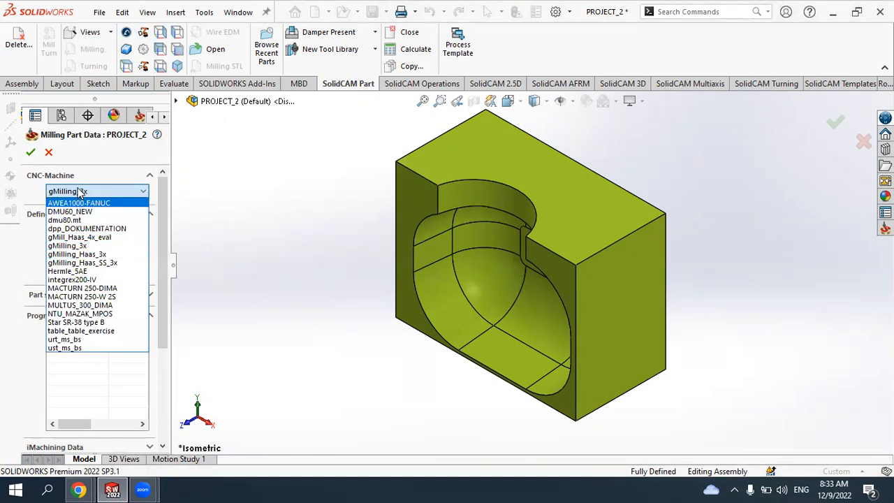
left_click(81, 193)
left_click(112, 193)
left_click(117, 204)
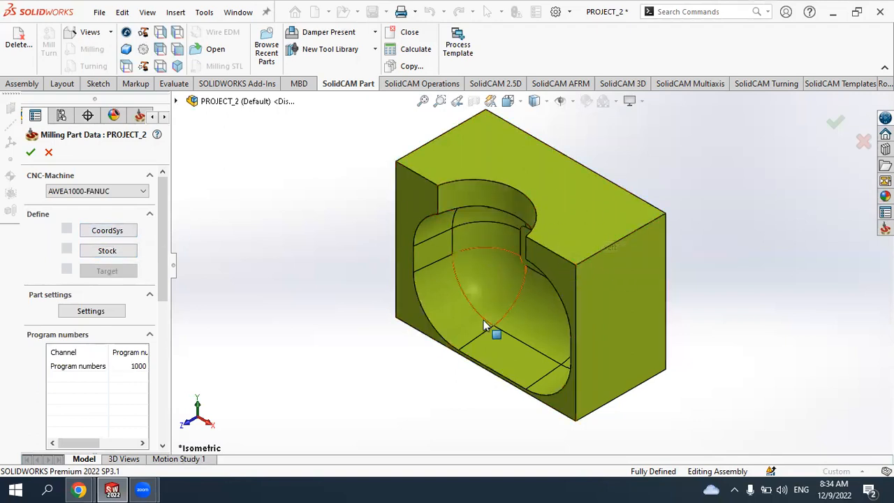
- Start defining the coordinate system by selecting the part's top face
scroll(485, 324, "up", 2)
scroll(561, 213, "down", 1)
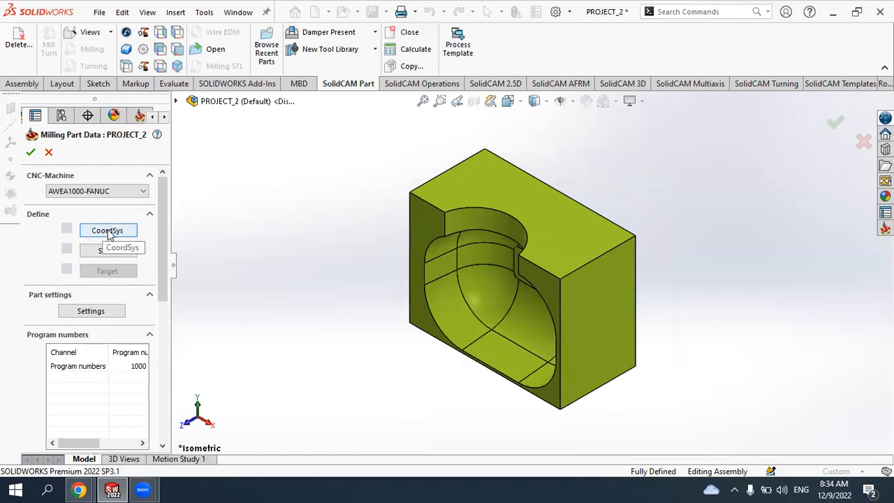
left_click(106, 231)
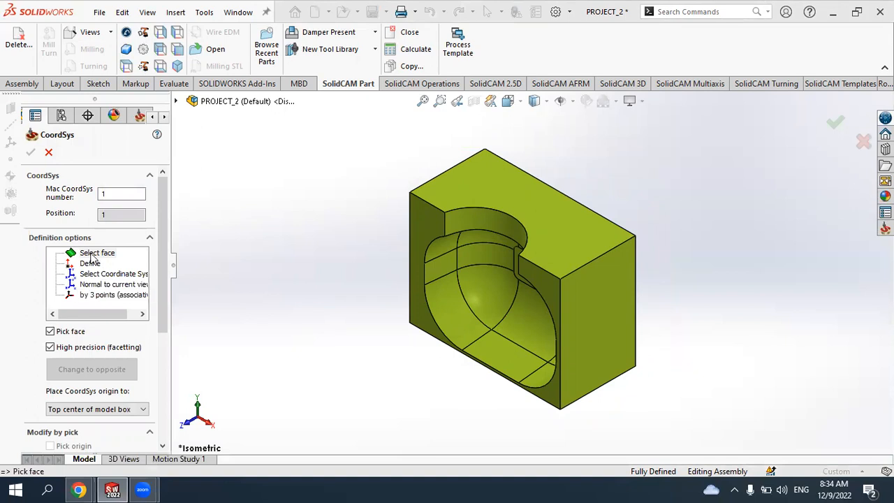
middle_click_drag(421, 371, 479, 289)
scroll(491, 273, "down", 4)
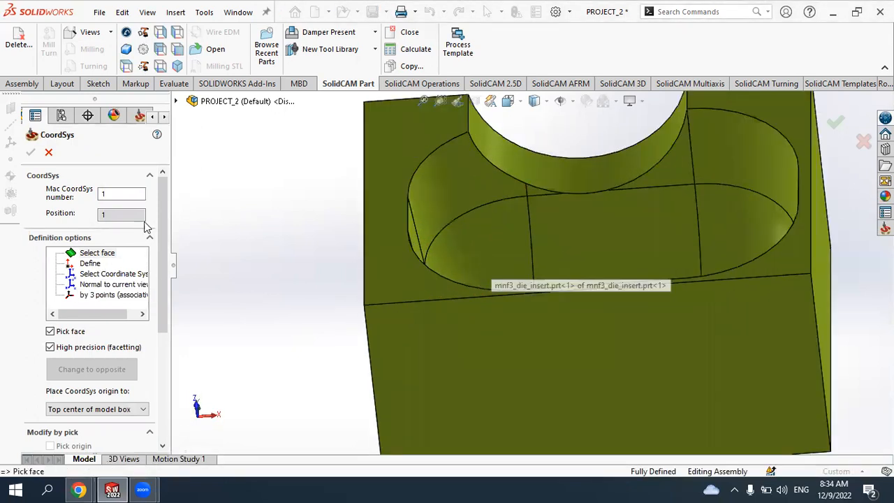
left_click(98, 253)
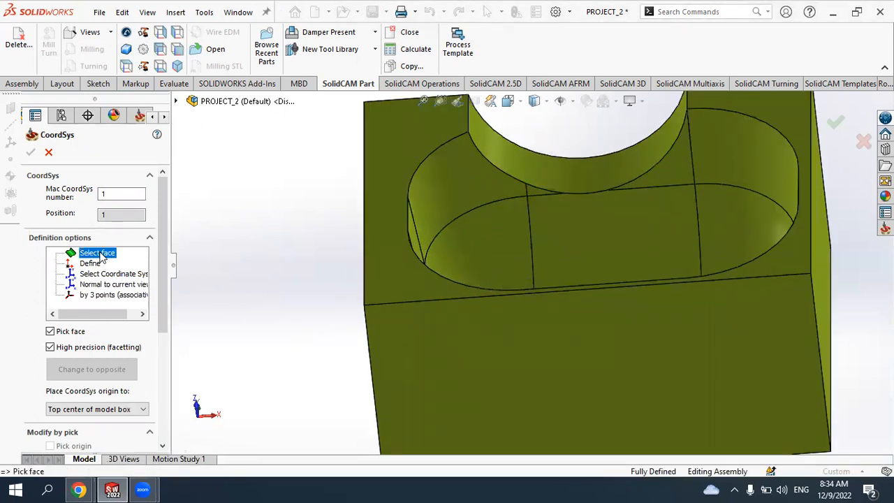
left_click(395, 276)
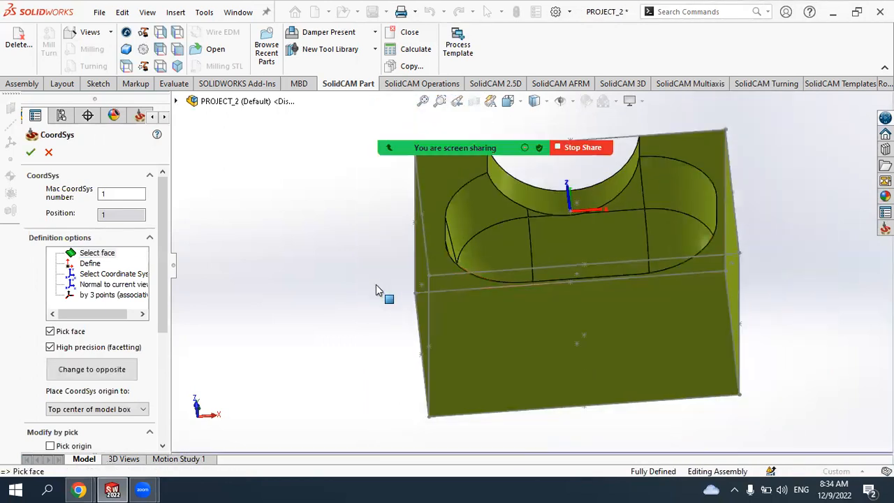
middle_click_drag(375, 287, 480, 216)
middle_click_drag(506, 268, 497, 217)
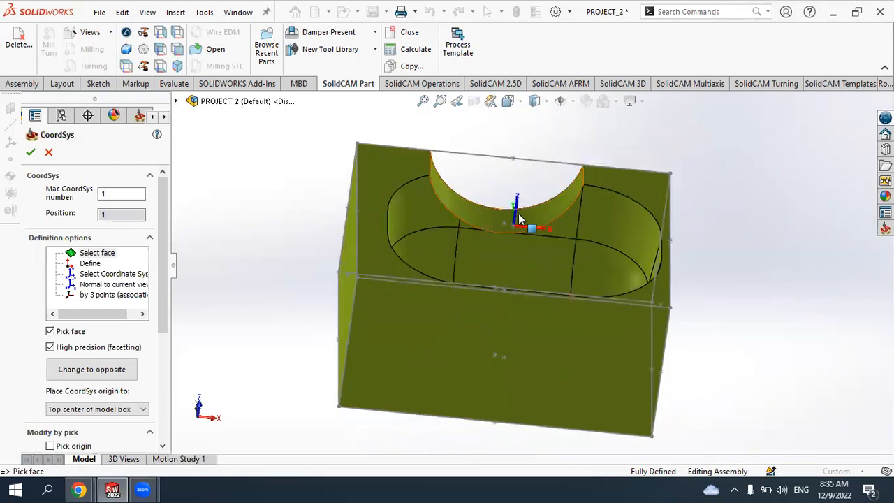
- Place the coordinate system origin at the top corner of the model box
left_click_drag(163, 301, 167, 345)
left_click(102, 329)
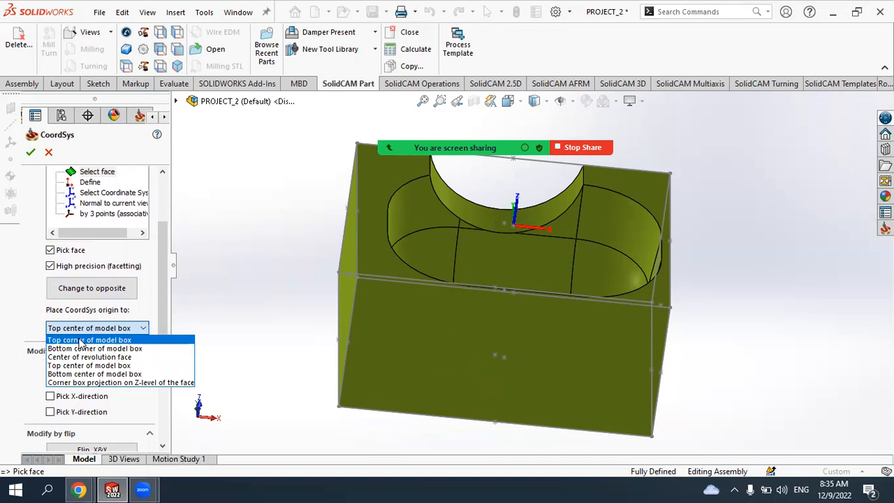
left_click(81, 340)
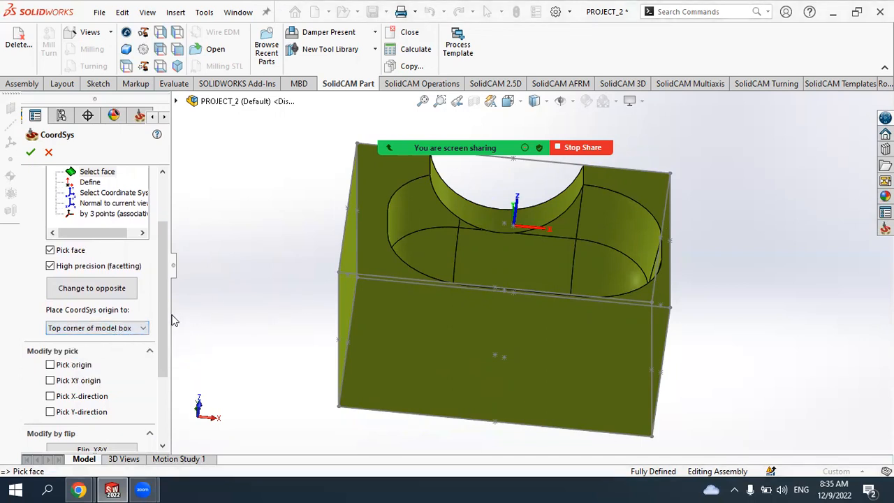
scroll(405, 251, "up", 3)
scroll(445, 236, "down", 4)
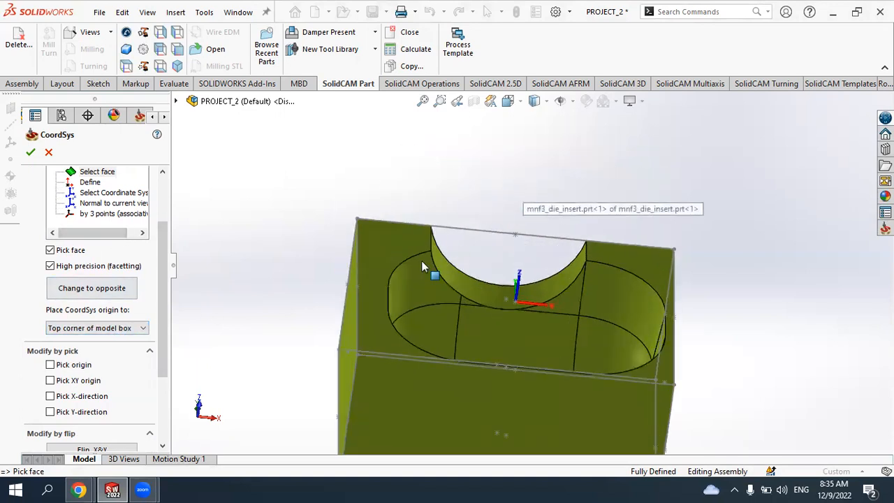
left_click(108, 329)
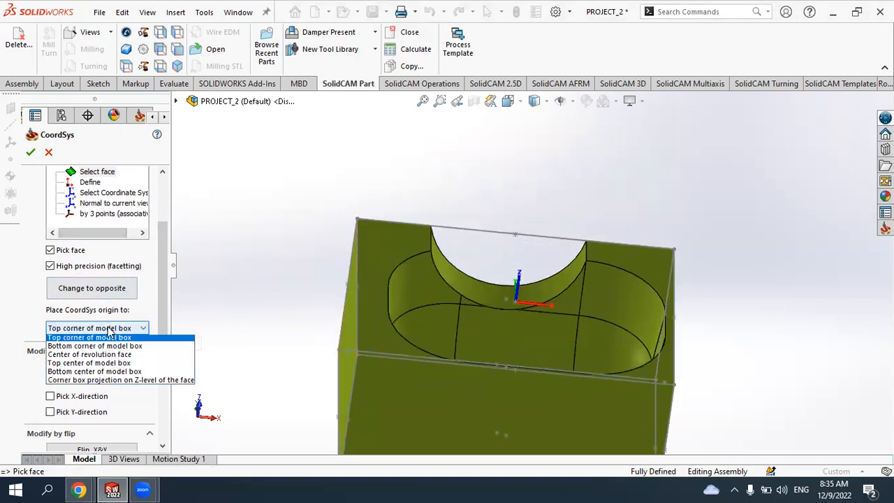
left_click(108, 332)
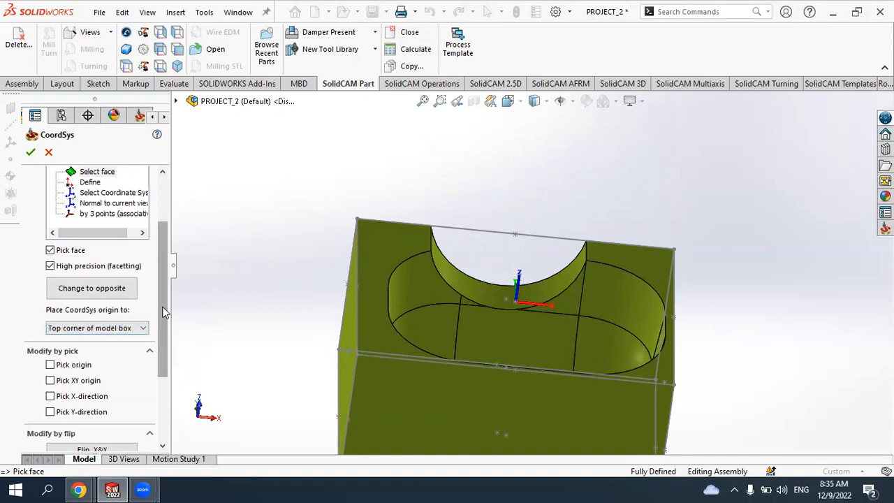
- Accept the coordinate system with its default level data and close the CoordSys manager
scroll(163, 361, "down", 3)
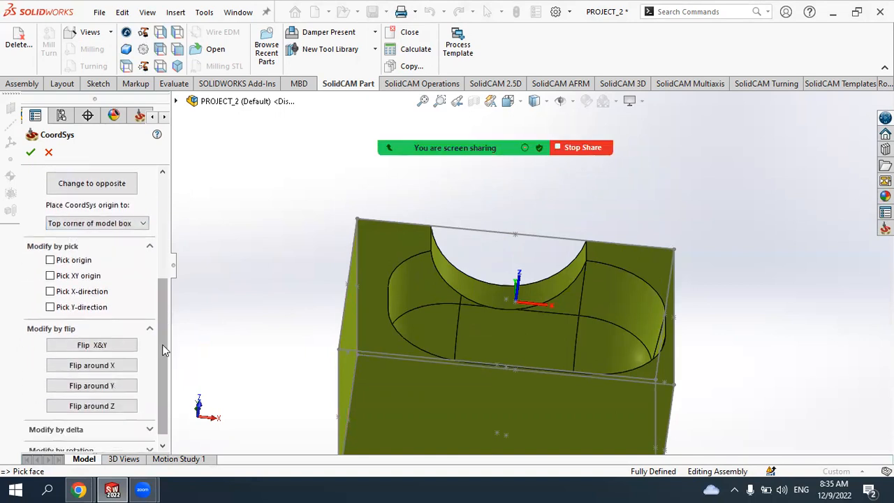
scroll(165, 377, "down", 1)
scroll(164, 336, "up", 3)
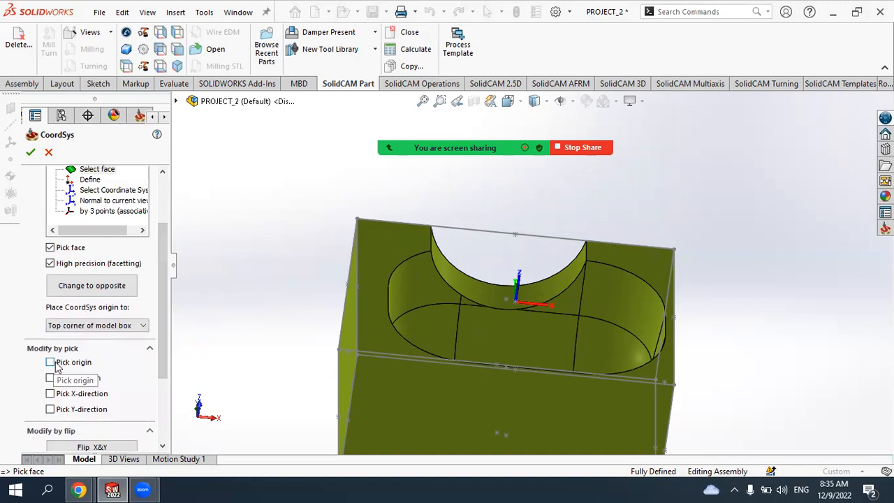
scroll(165, 329, "down", 3)
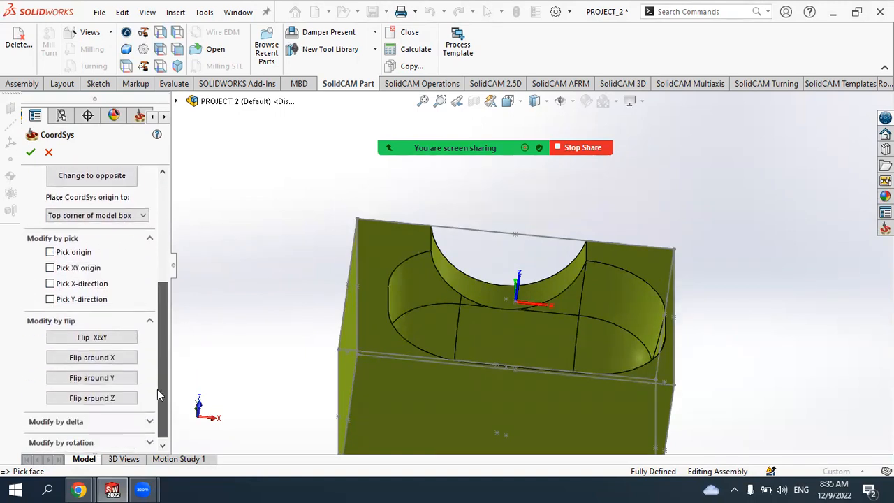
left_click(30, 152)
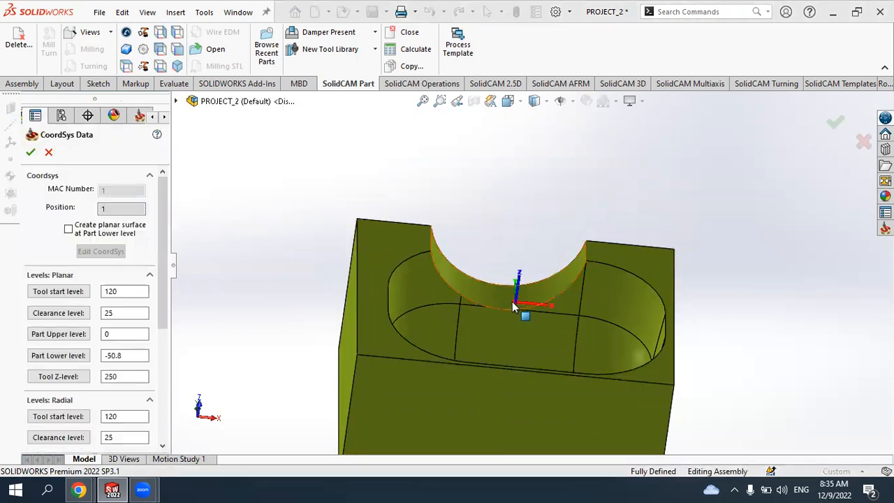
scroll(526, 305, "up", 2)
scroll(611, 276, "down", 1)
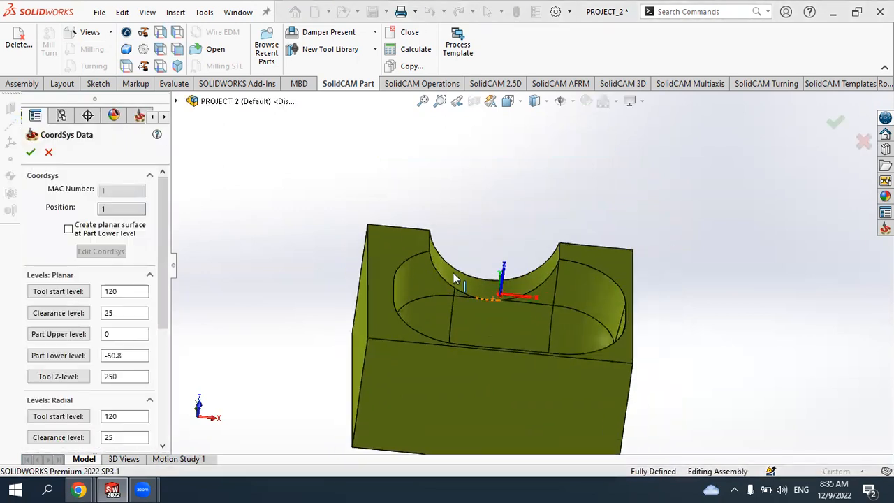
left_click(30, 153)
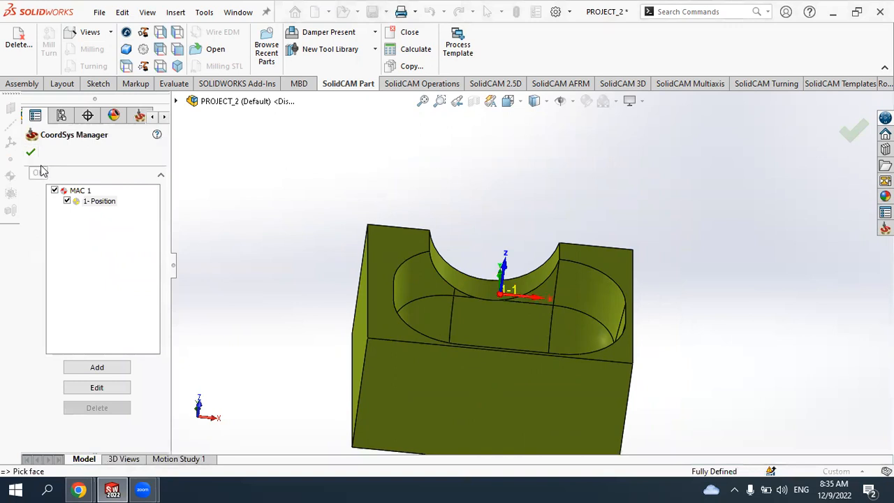
left_click(32, 154)
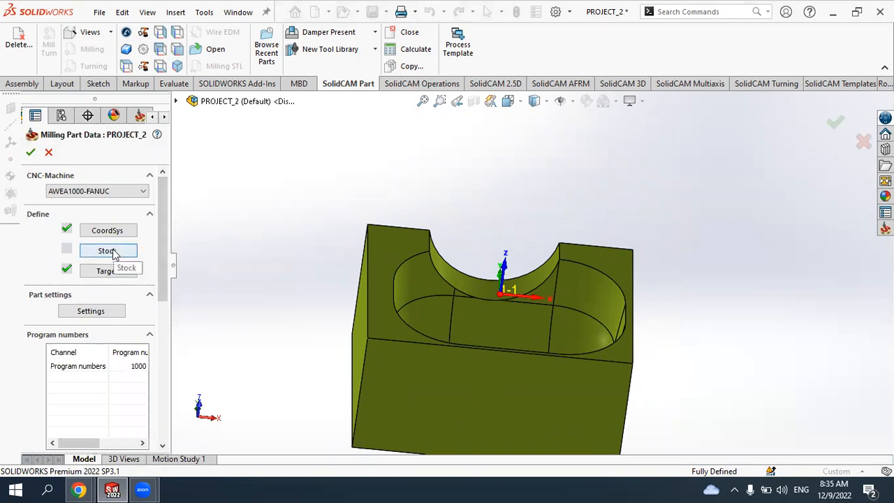
- Open the stock definition and set it to be defined by an extruded boundary
left_click(108, 251)
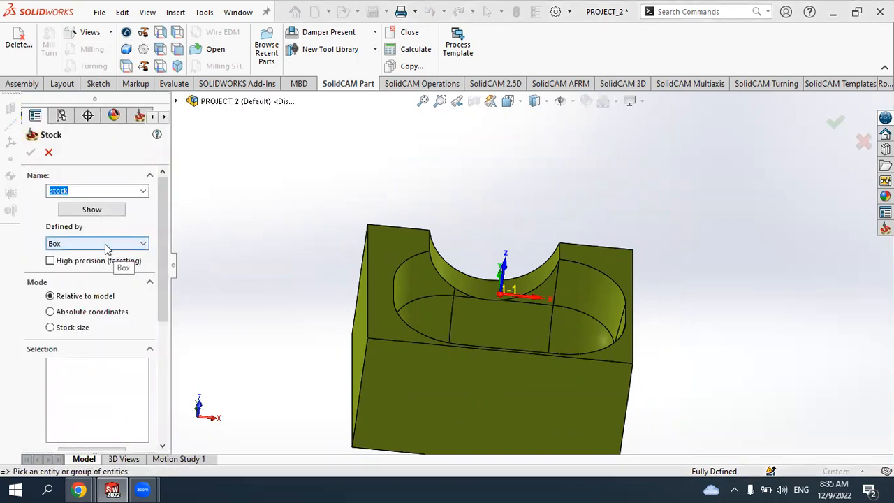
left_click(106, 250)
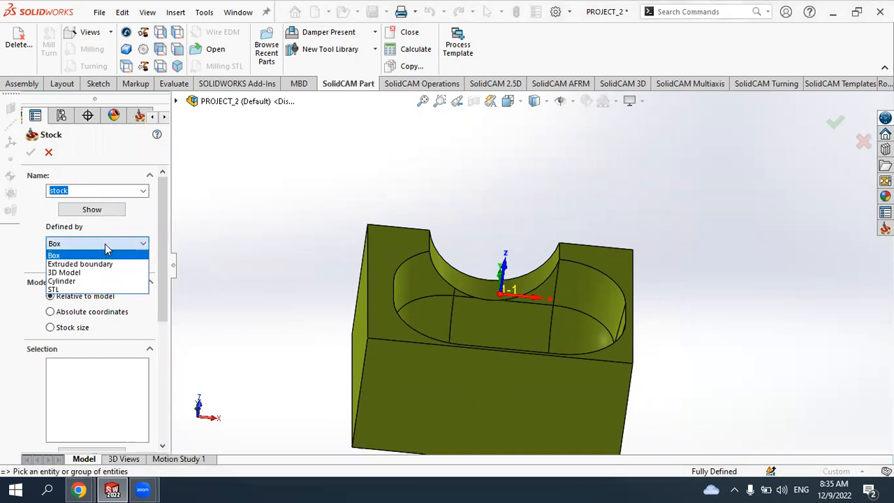
left_click(62, 255)
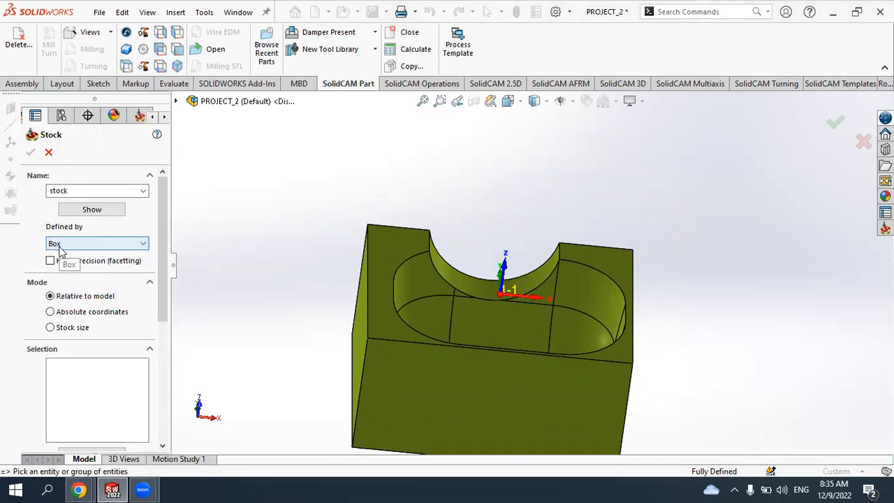
left_click(62, 247)
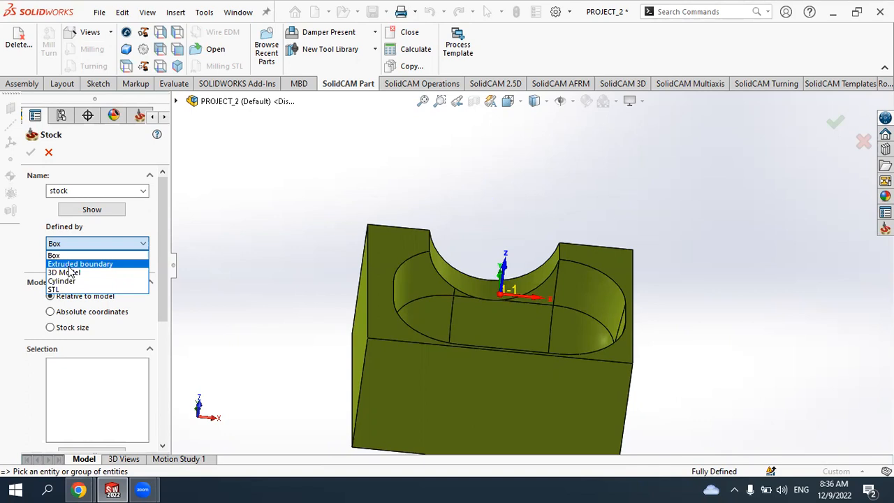
left_click(69, 265)
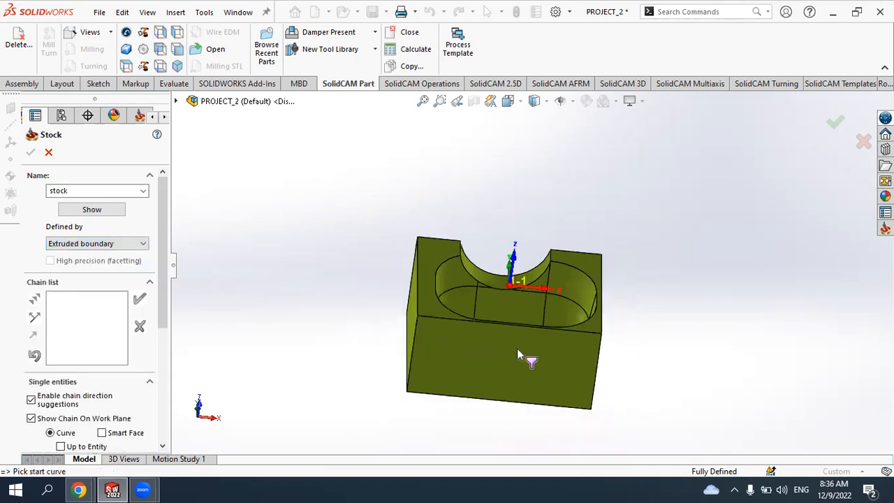
- Chain the part's bottom outline as the stock boundary and accept the stock
middle_click_drag(517, 354, 552, 334)
scroll(451, 377, "down", 3)
left_click(429, 371)
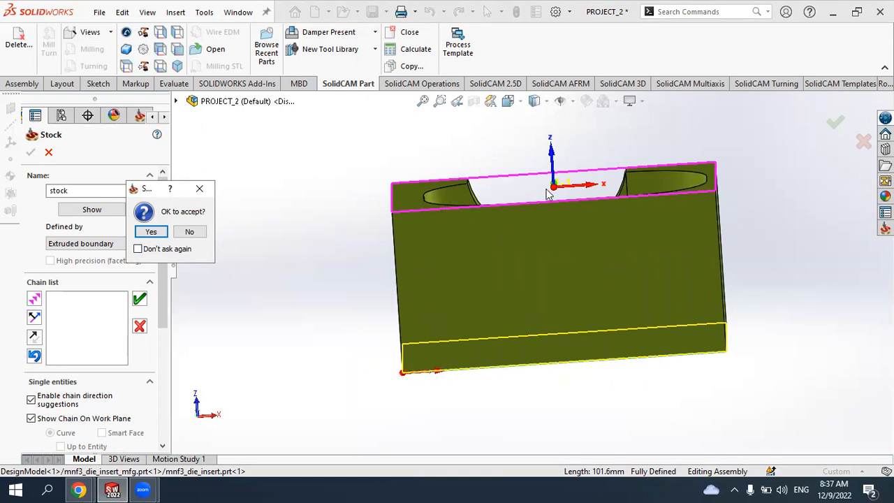
left_click(151, 235)
scroll(529, 267, "up", 3)
middle_click_drag(678, 242, 556, 100)
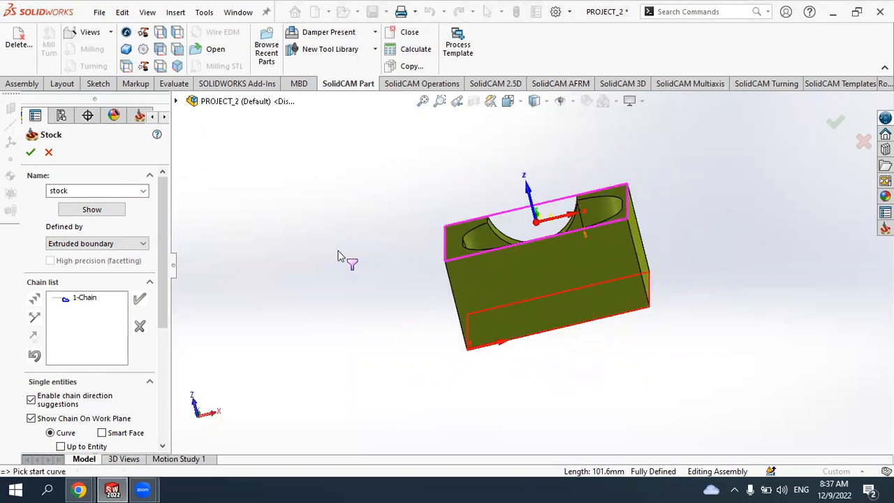
left_click(31, 154)
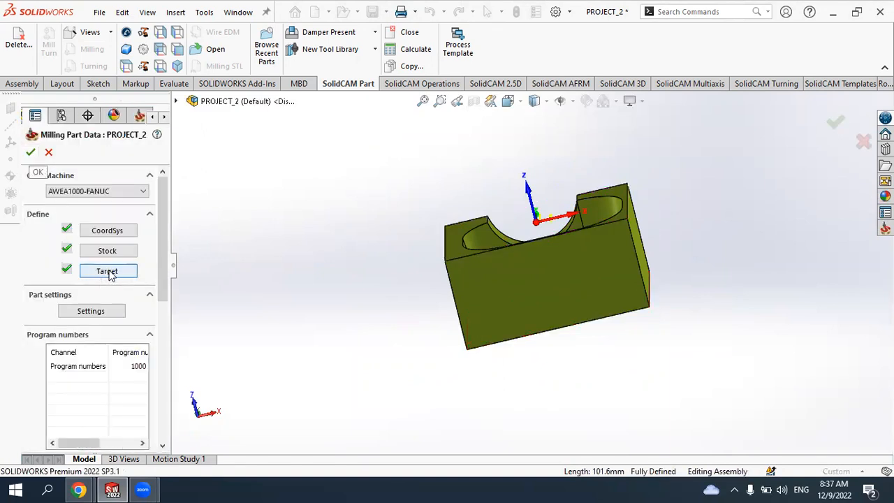
- Scroll through the milling part data to review the iMachining data and machine options
left_click_drag(164, 268, 190, 382)
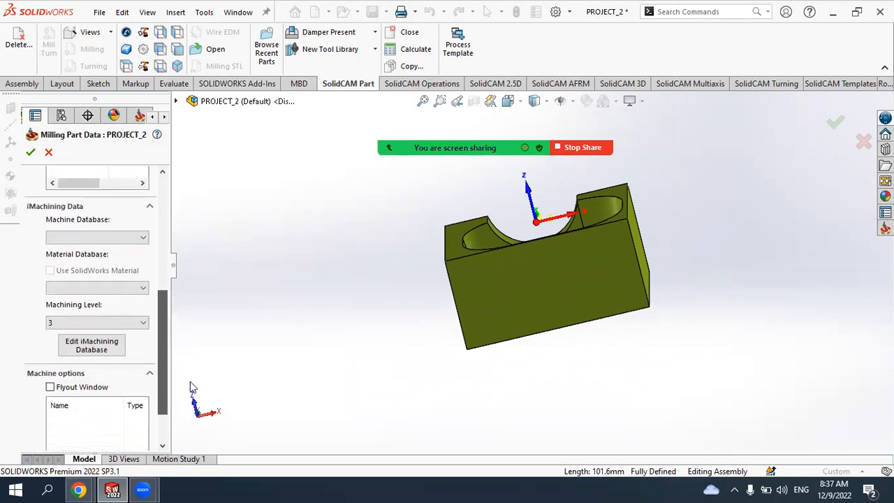
left_click_drag(193, 389, 197, 403)
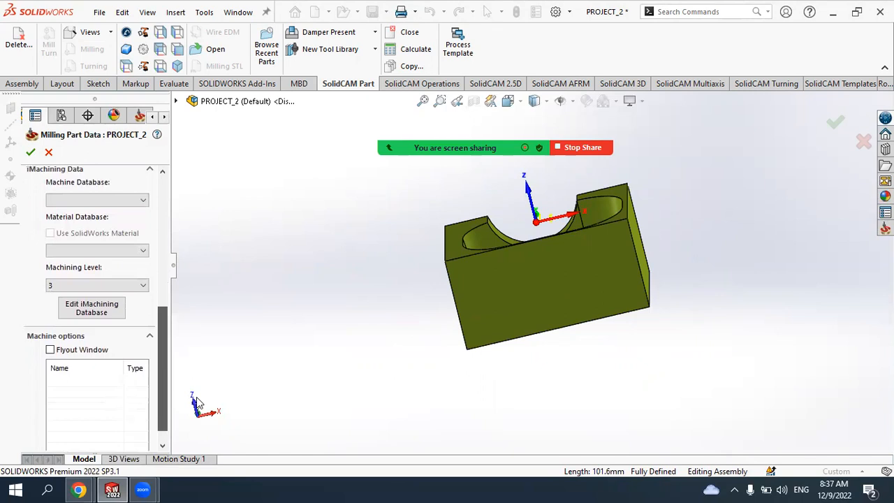
left_click_drag(197, 396, 202, 383)
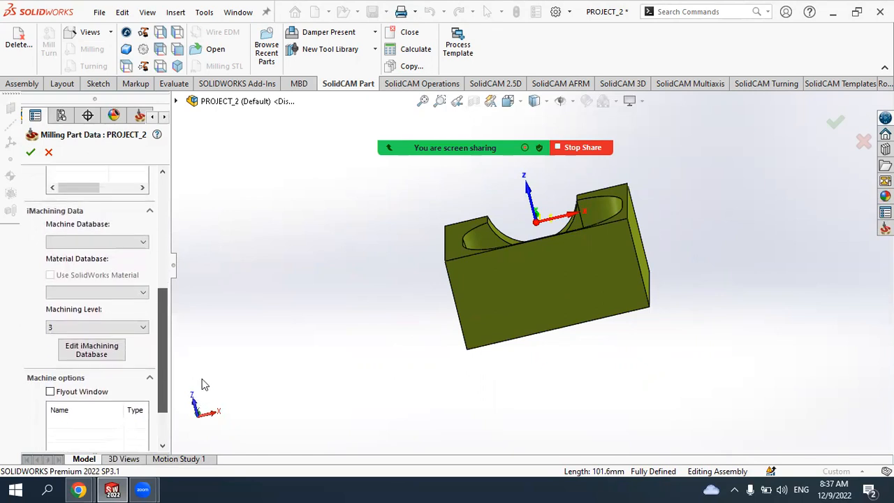
- Set the iMachining material database to Cast Steel_150BHN-81HRB, leaving the machine database empty
left_click(114, 245)
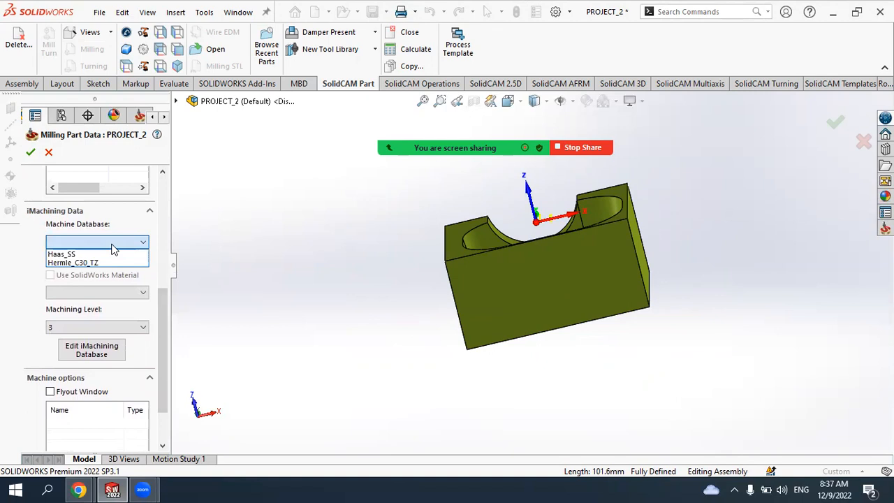
left_click(112, 245)
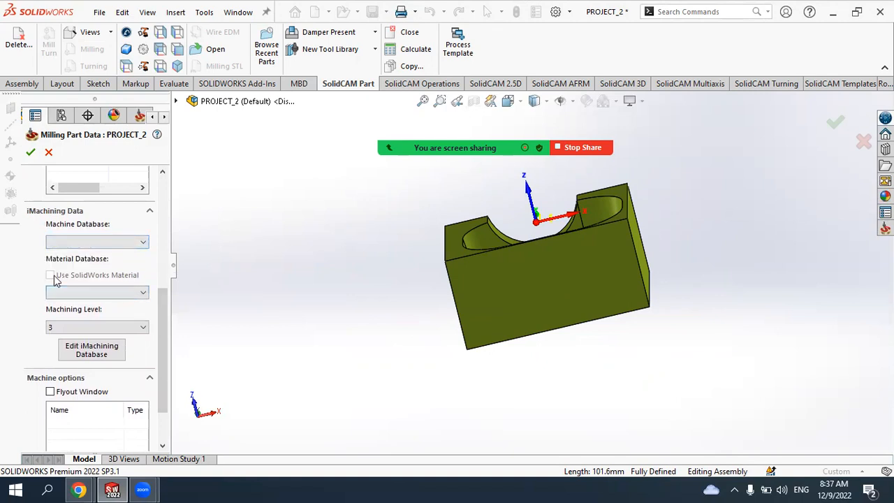
scroll(136, 280, "up", 3)
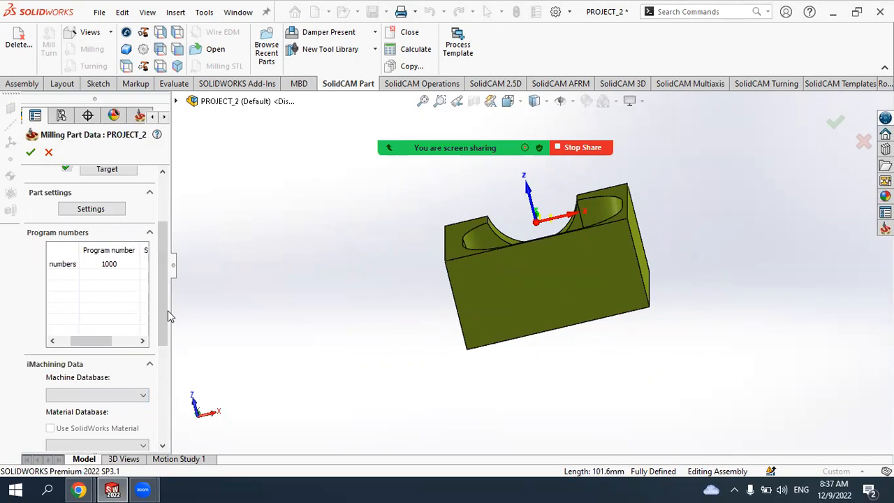
left_click_drag(167, 337, 168, 412)
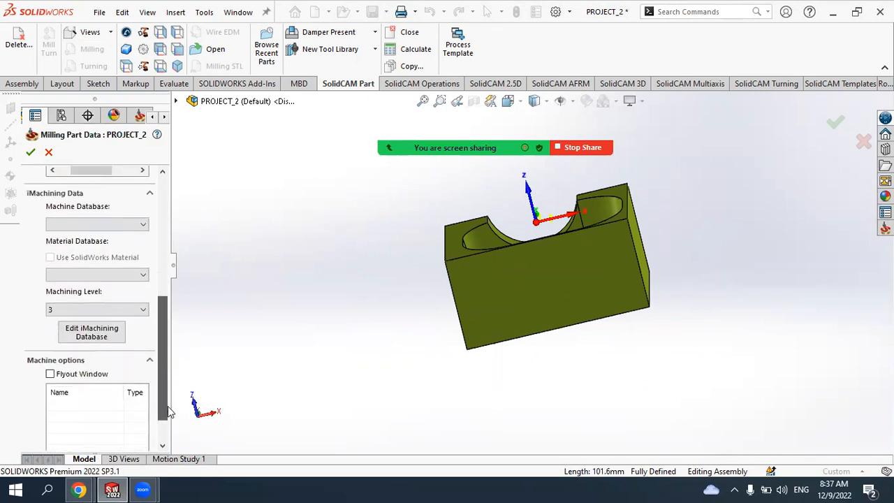
left_click(126, 274)
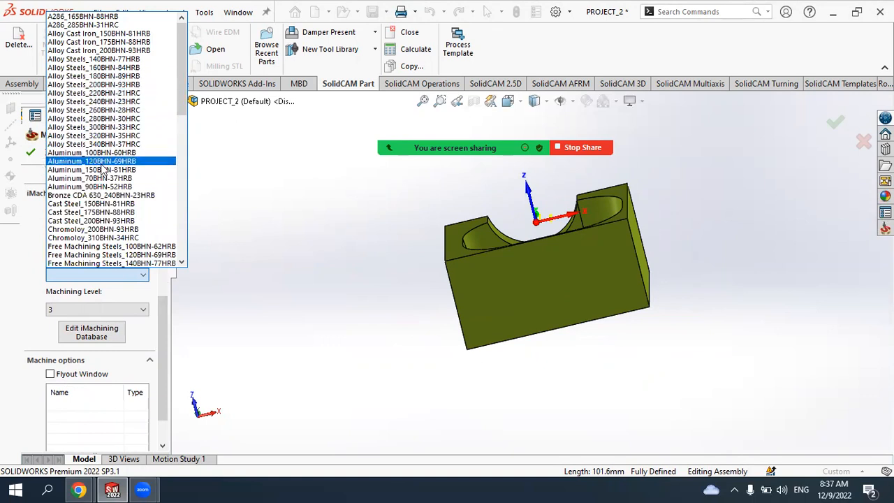
left_click(84, 204)
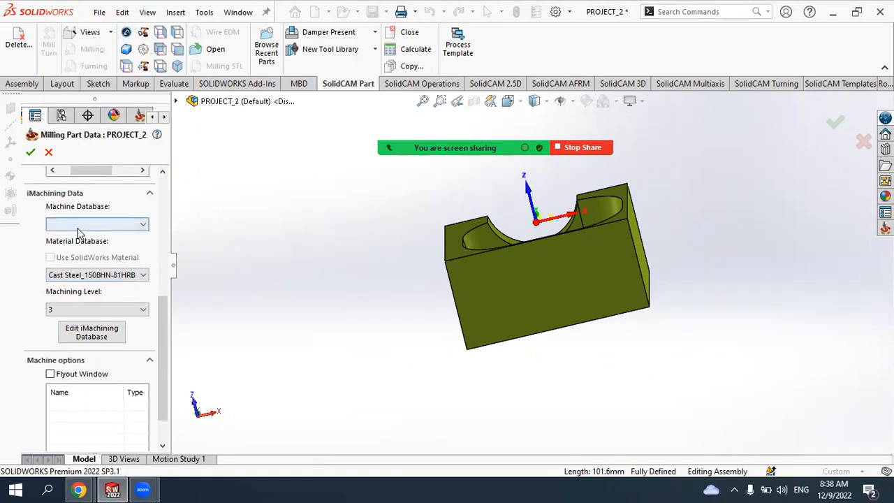
- Accept the milling part data to finish the CAM part definition
scroll(166, 349, "down", 2)
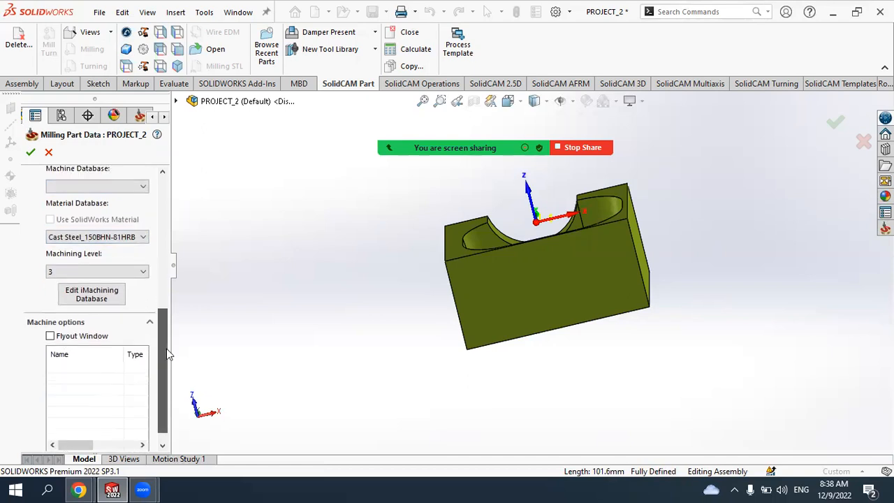
left_click_drag(177, 308, 186, 117)
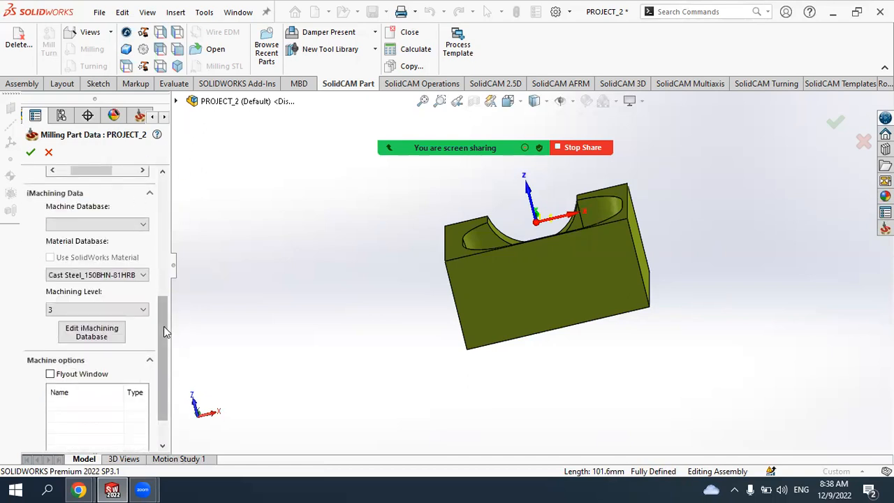
left_click_drag(163, 326, 183, 165)
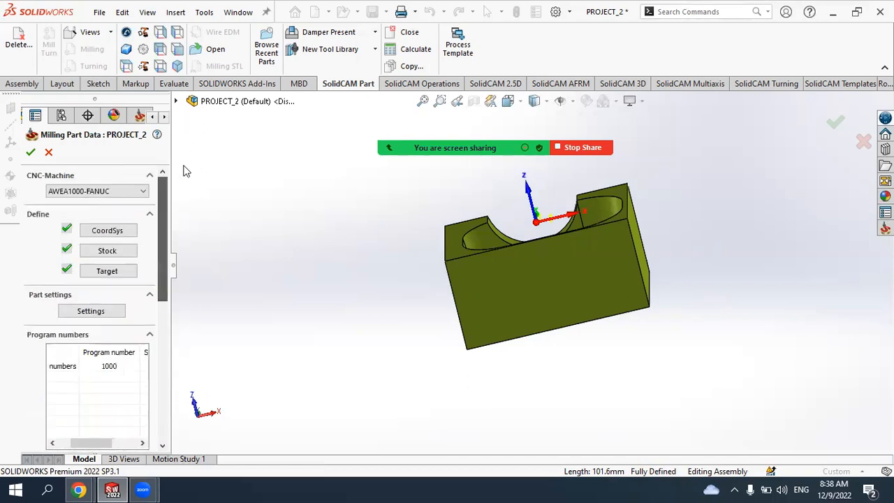
left_click(31, 153)
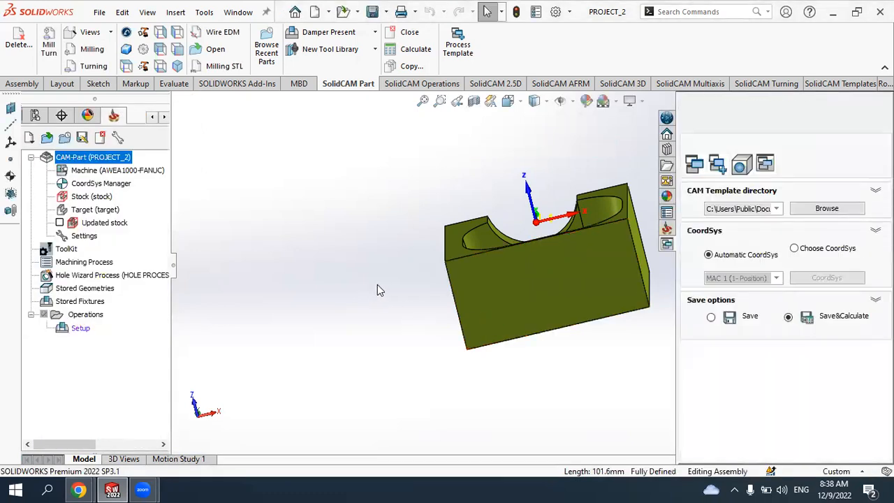
- Start a new 3D HSR operation of the HM Roughing type
middle_click_drag(589, 228, 571, 277)
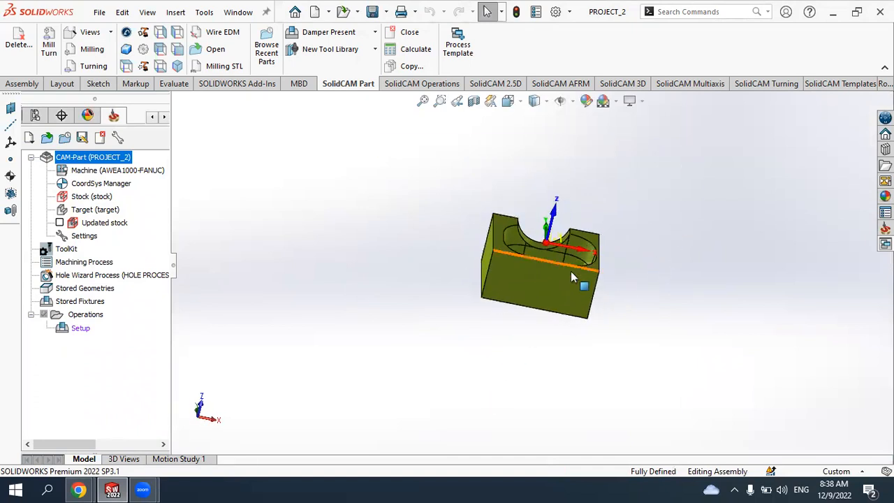
scroll(571, 277, "down", 5)
middle_click_drag(514, 319, 507, 293)
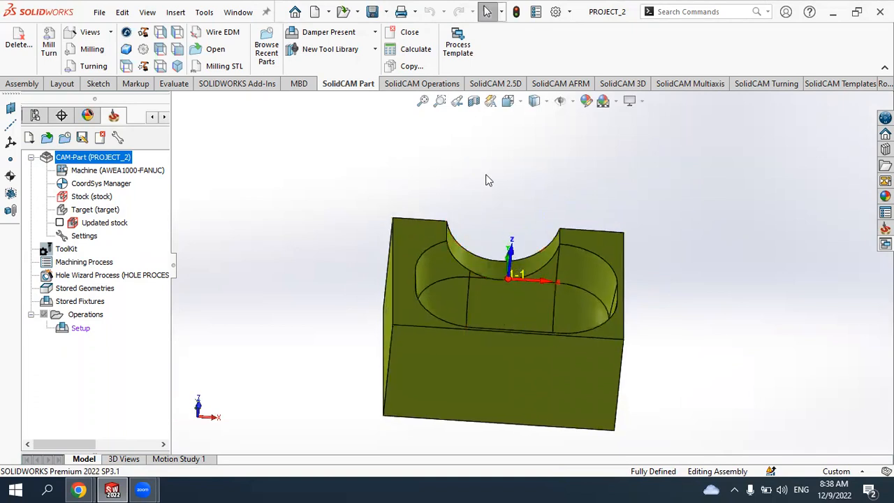
left_click(410, 85)
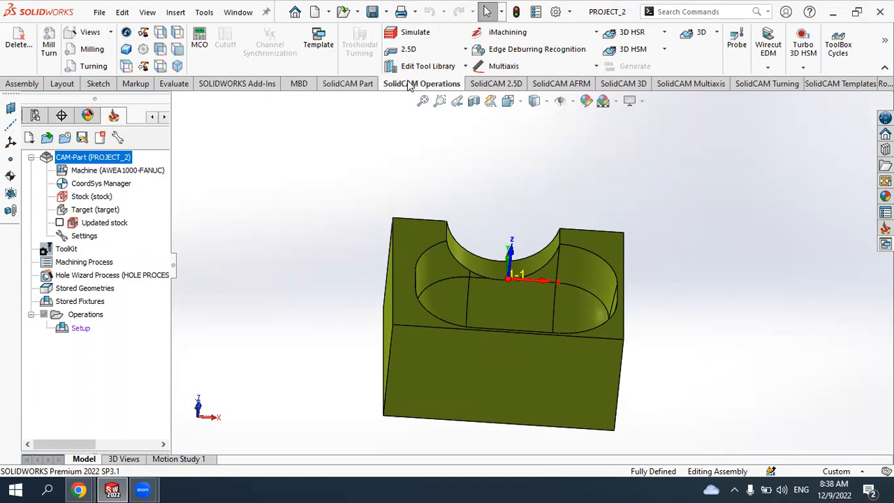
left_click(465, 50)
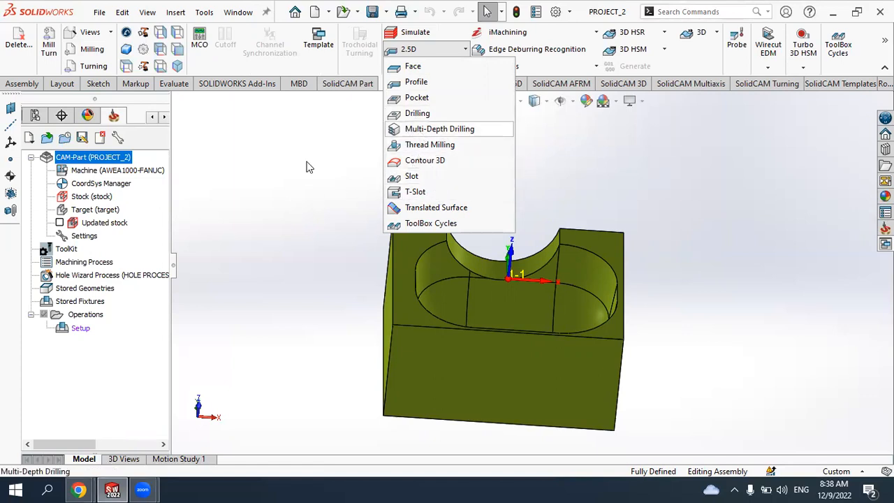
left_click(643, 66)
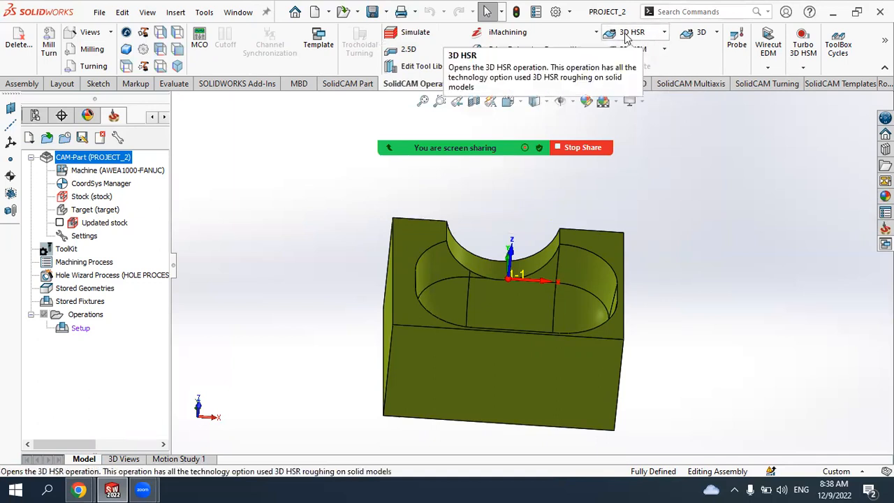
left_click(664, 33)
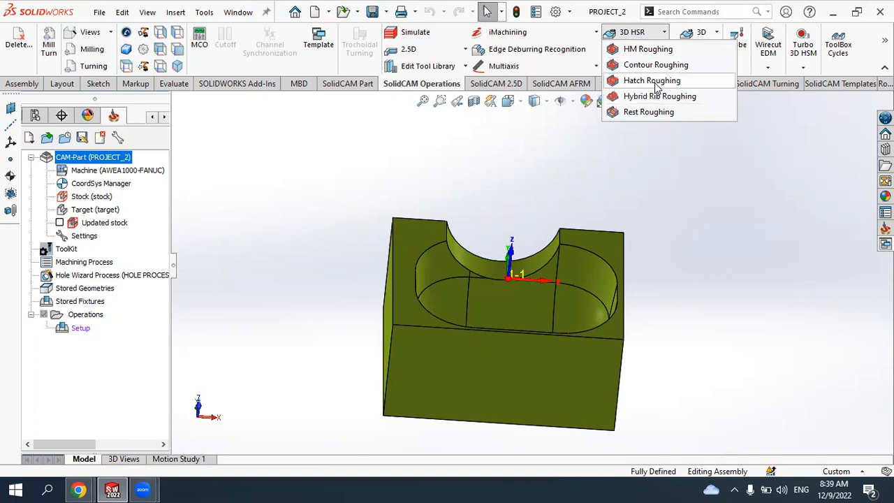
left_click(636, 52)
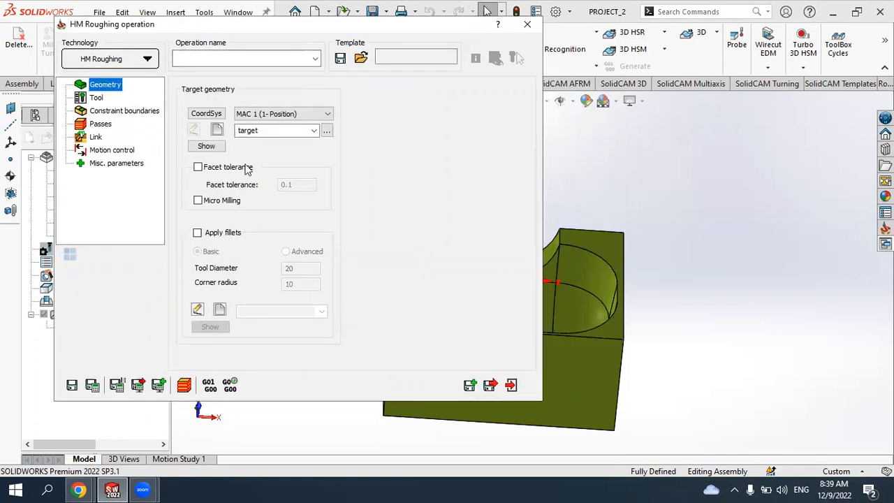
- Choose target as the operation's target geometry and open the tool selection for the operation
left_click(250, 131)
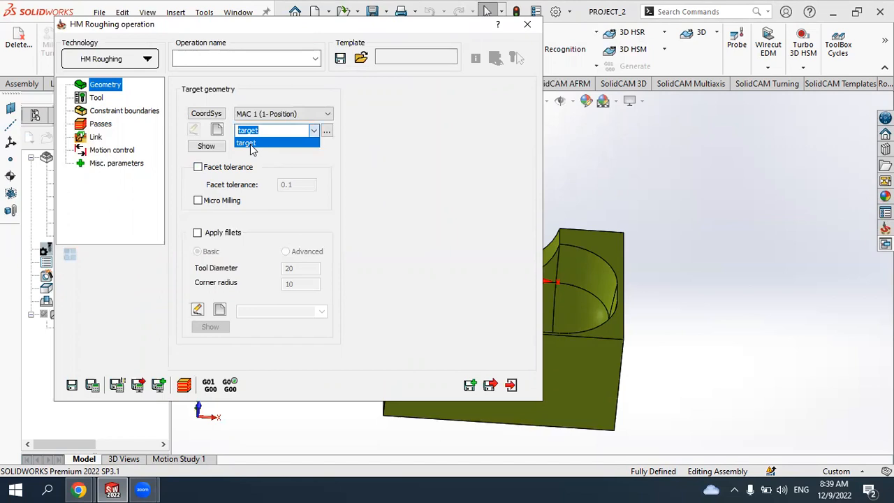
left_click(250, 143)
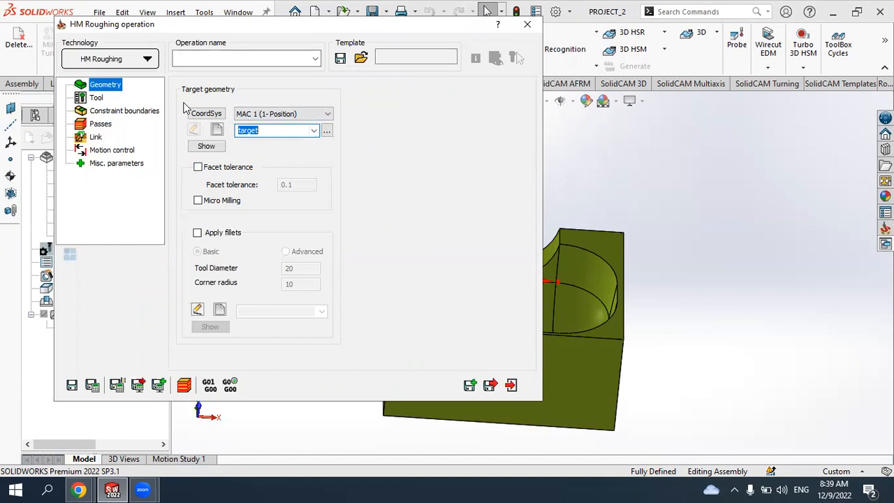
left_click(98, 97)
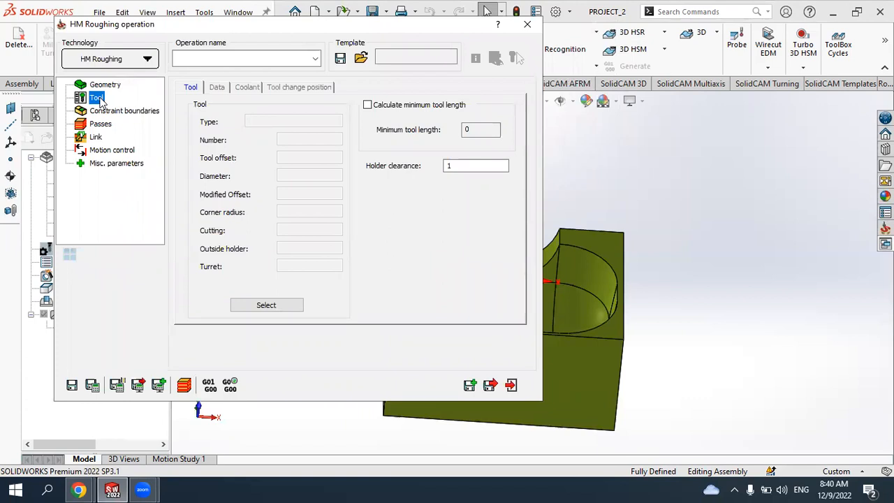
left_click(265, 305)
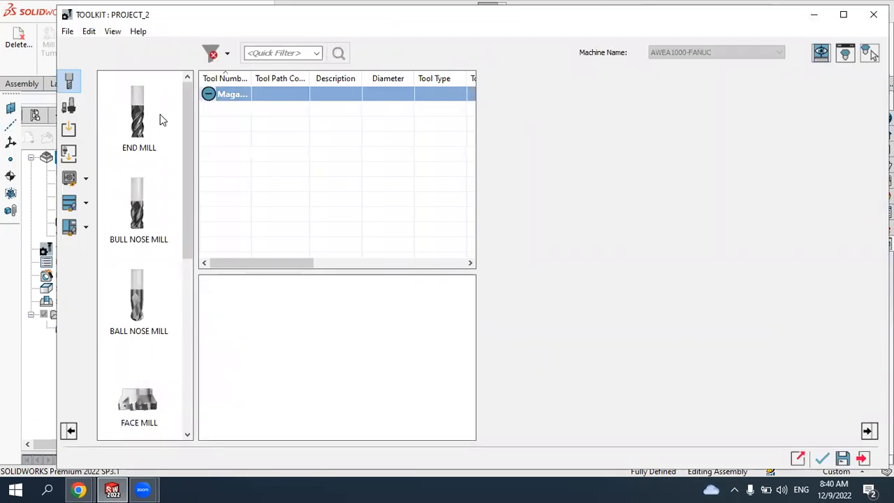
- Add an end mill to the tool kit and set its diameter to 20 mm
left_click(140, 137)
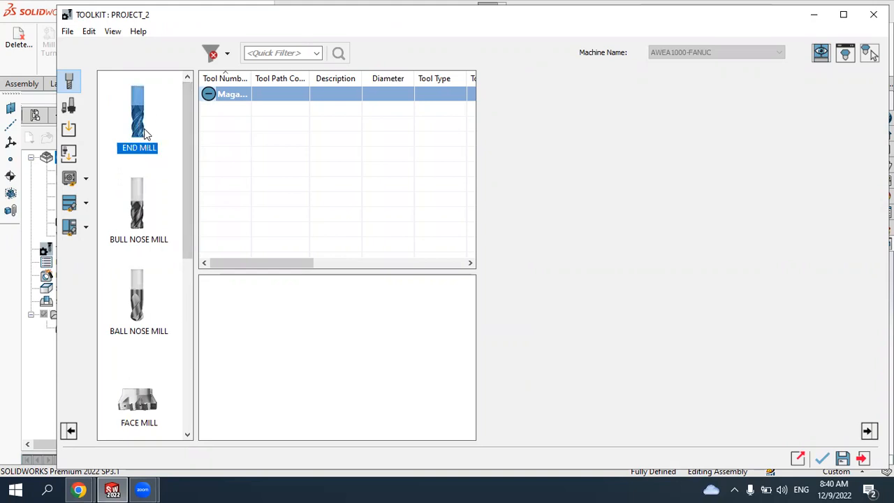
double_click(140, 132)
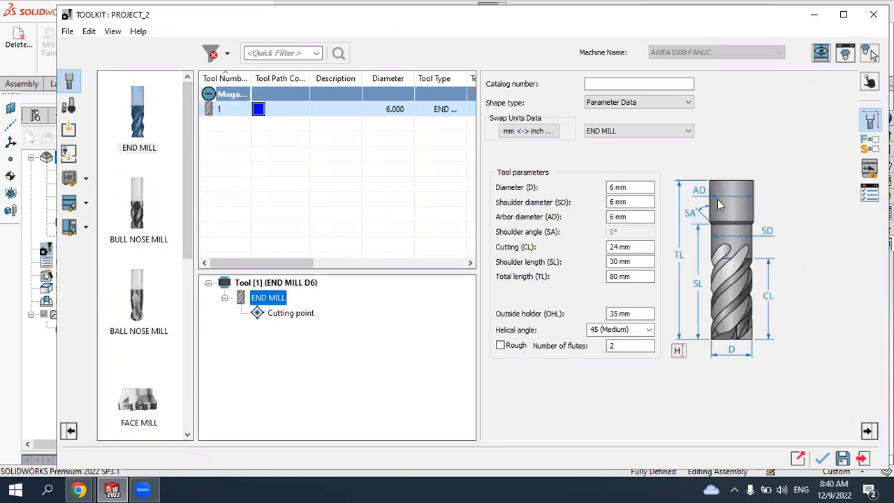
left_click(643, 187)
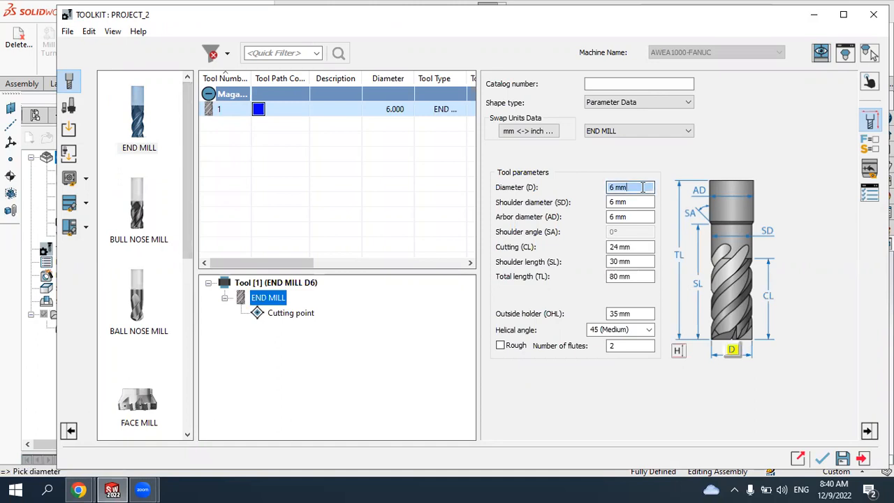
left_click(637, 202)
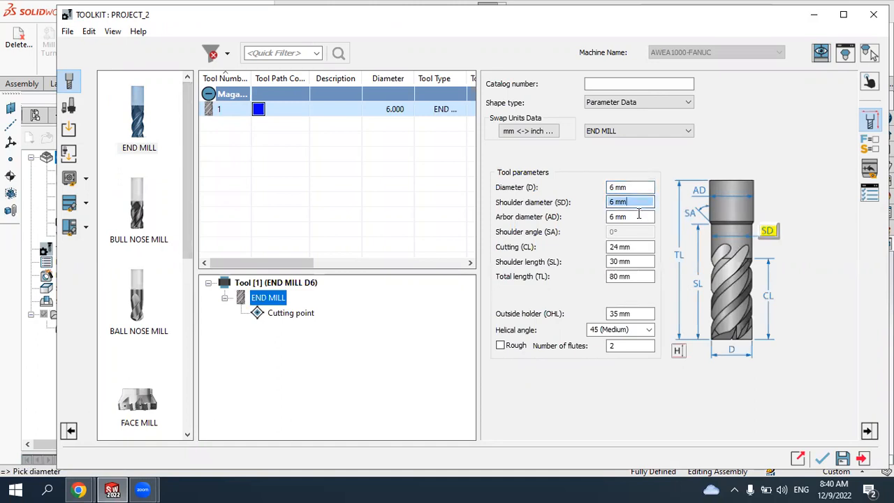
left_click(632, 217)
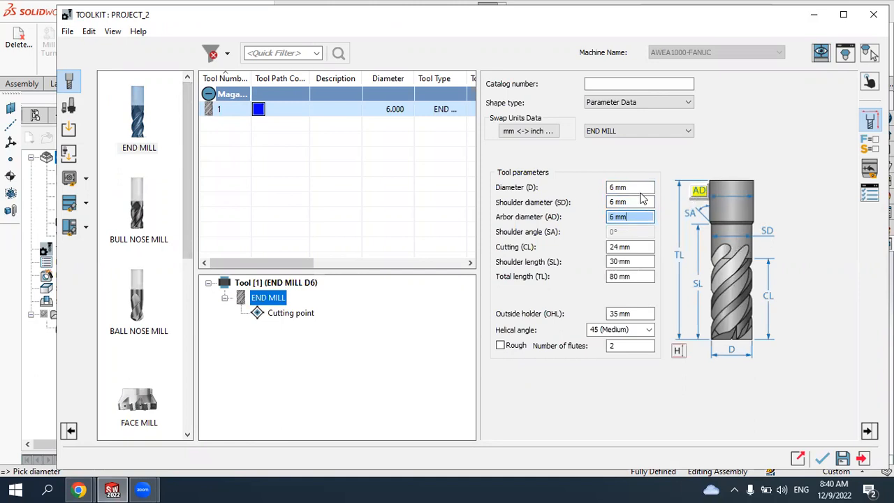
left_click(641, 202)
left_click(643, 186)
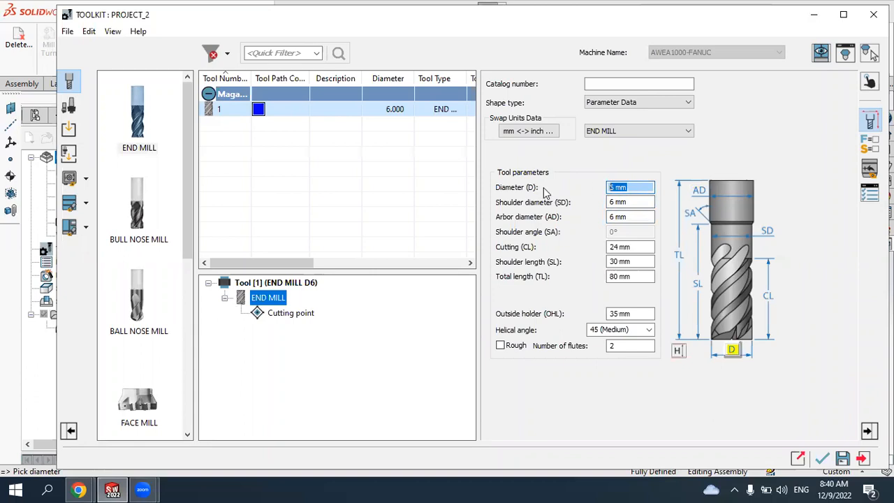
type("20")
key("Return")
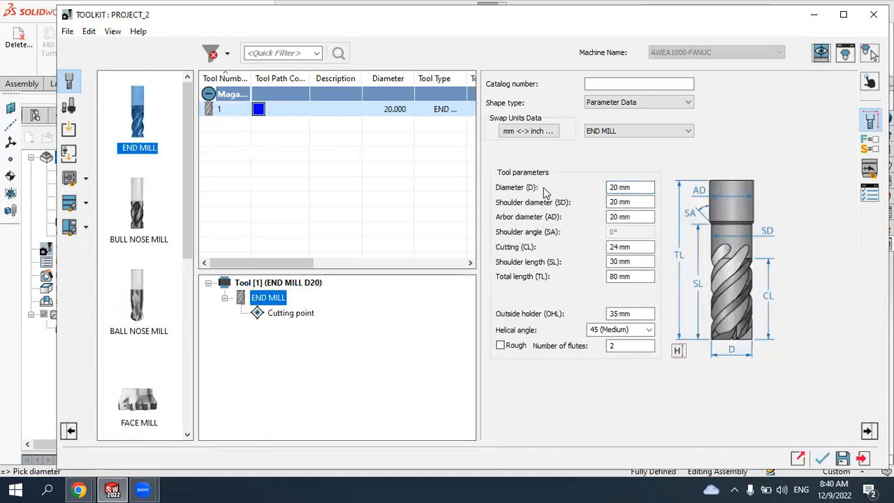
- Review the end mill's dimensions, then set its spindle direction to CCW in the cutting conditions
left_click(634, 203)
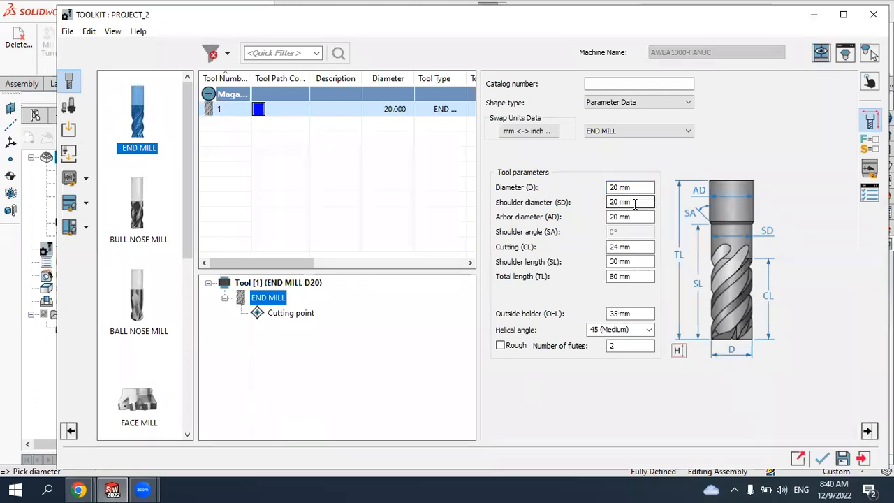
left_click(648, 217)
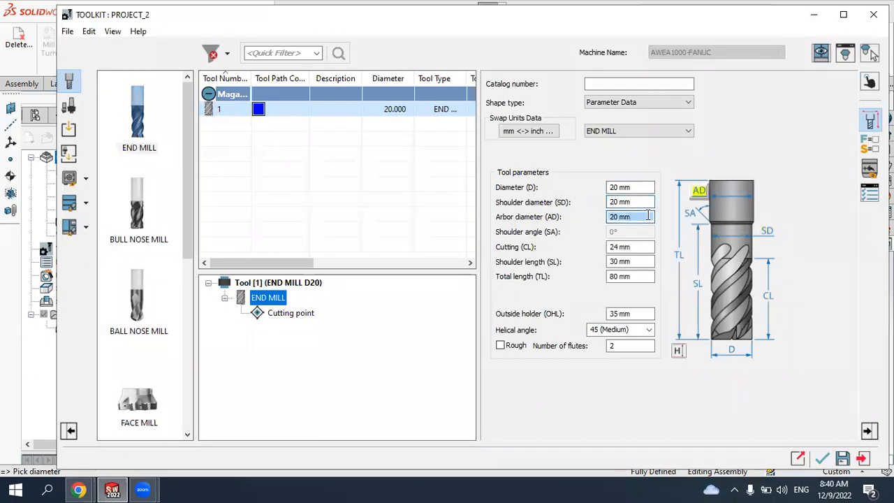
left_click(646, 202)
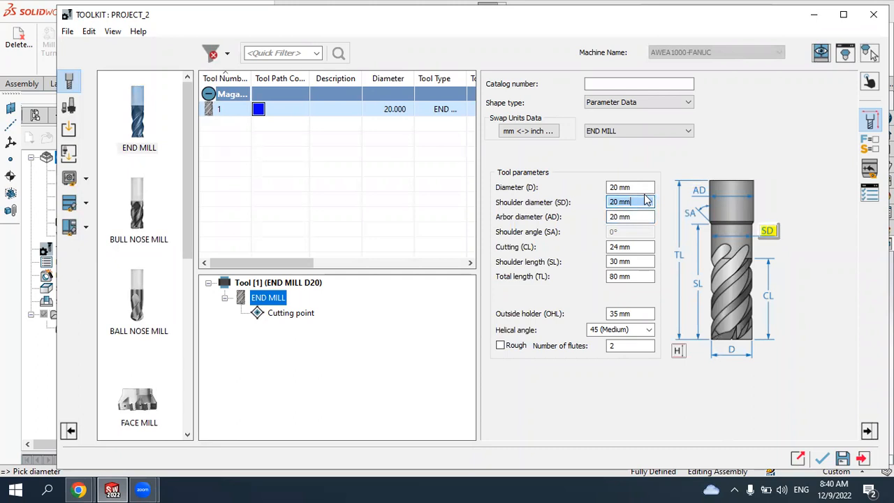
left_click(641, 187)
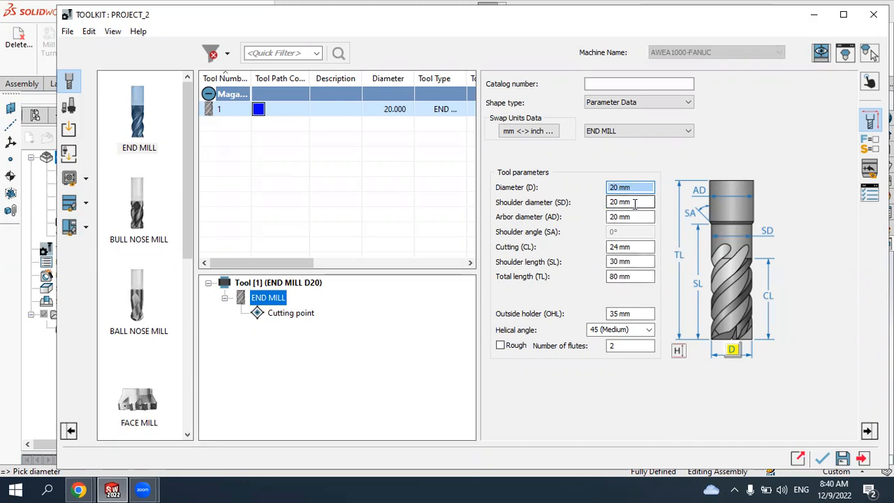
left_click(870, 144)
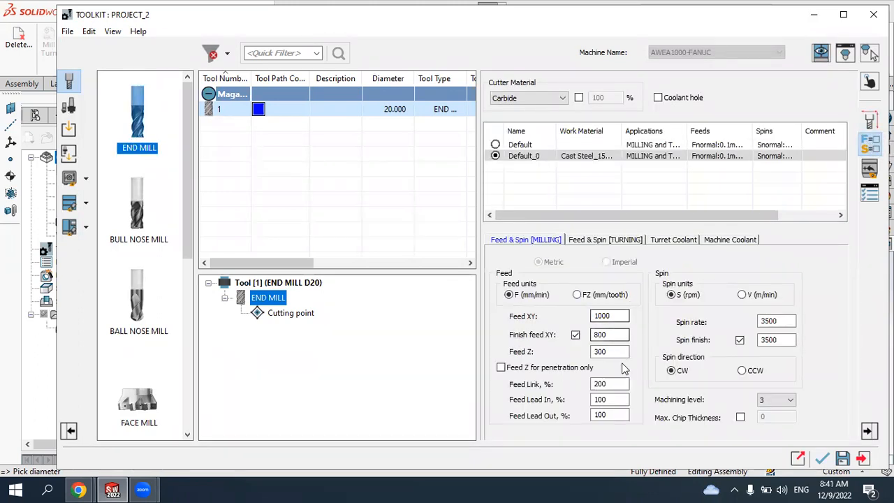
left_click(615, 316)
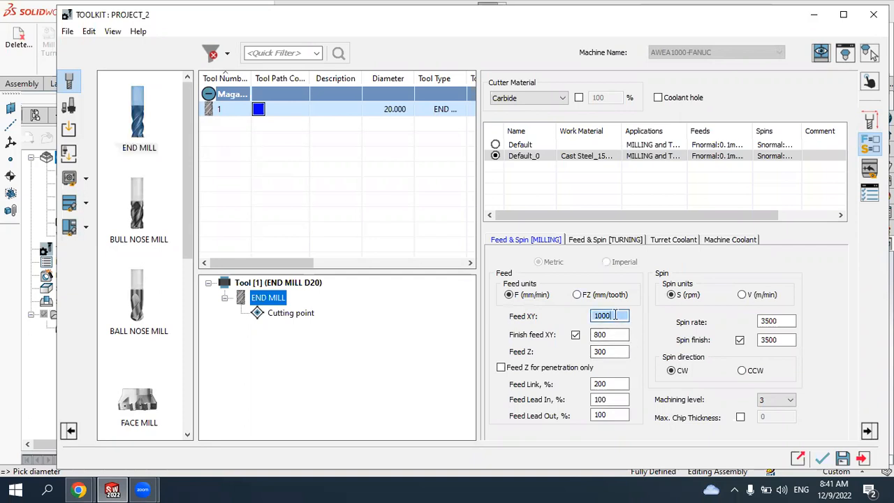
left_click(782, 321)
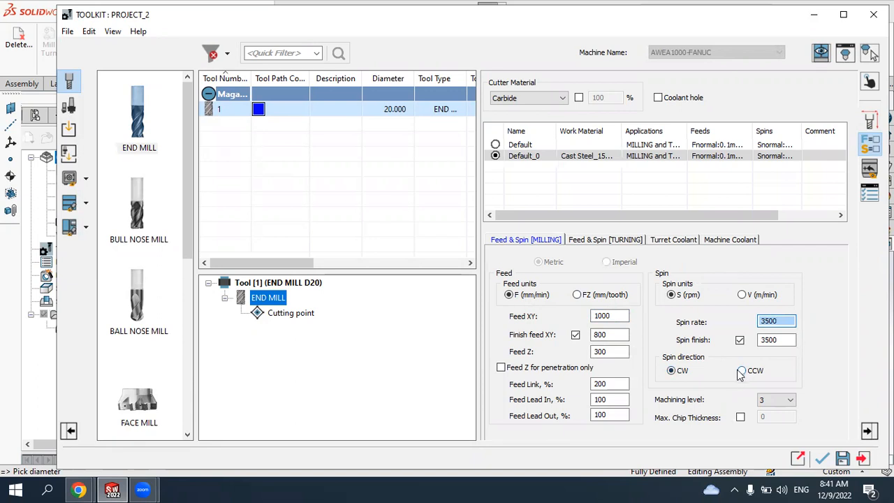
left_click(621, 384)
left_click(742, 371)
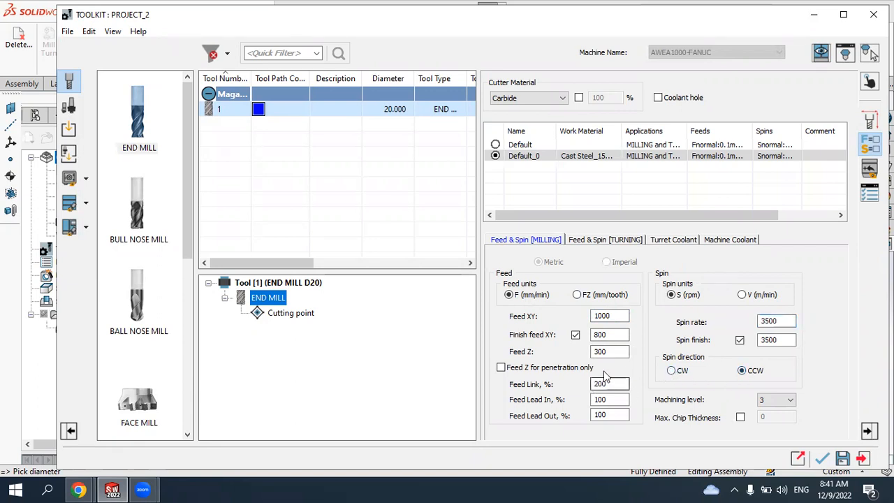
- Keep the feed units in mm/min and accept the tool kit for the operation
left_click(613, 351)
left_click(614, 335)
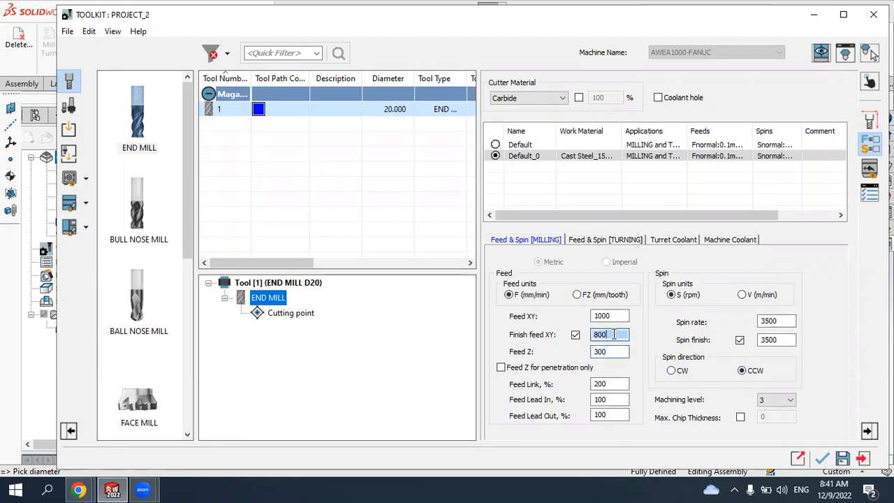
left_click(614, 316)
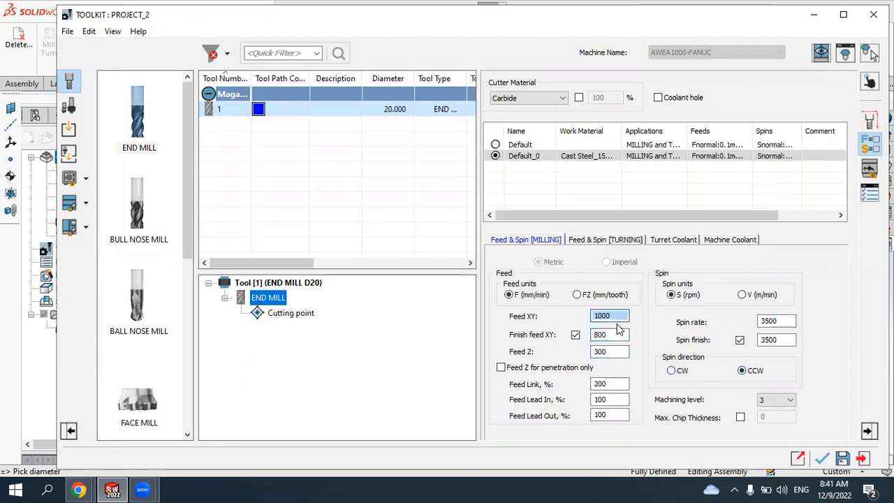
left_click(576, 295)
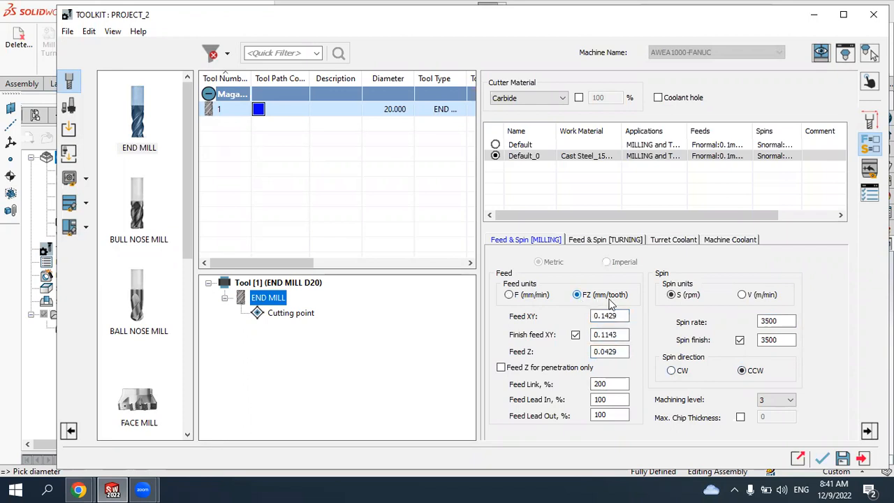
left_click(510, 296)
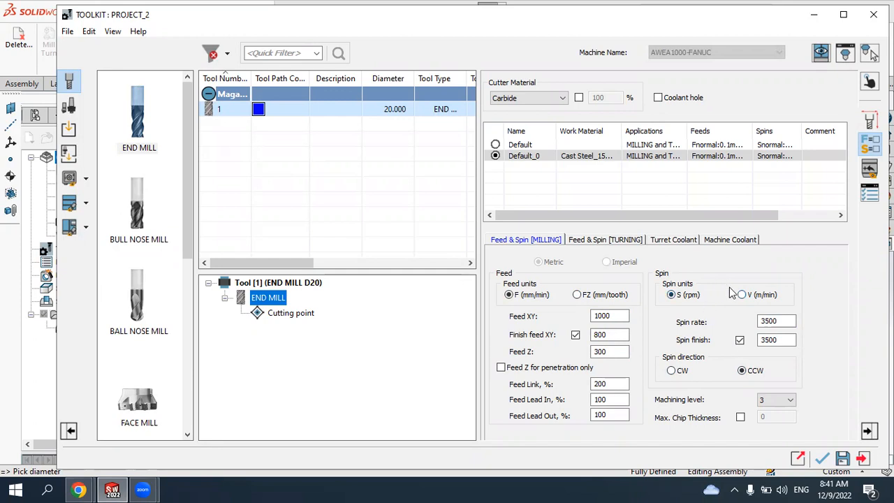
left_click(822, 458)
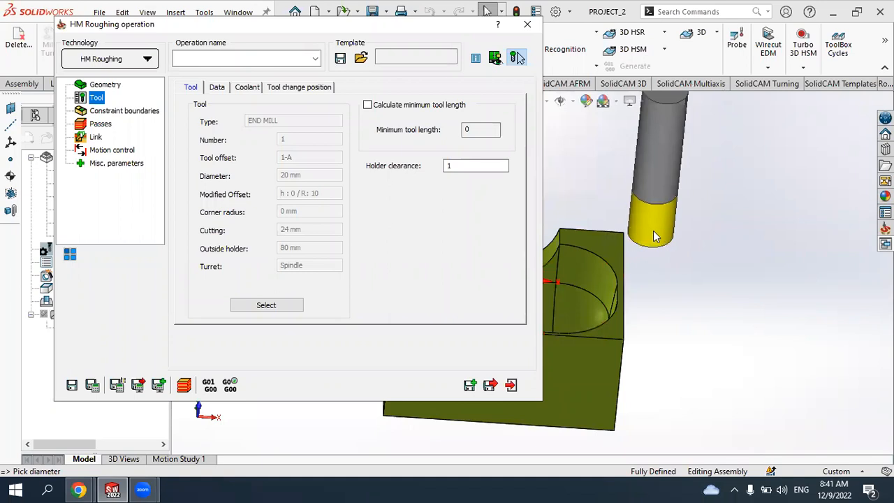
- Examine the operation's constraint boundary options, leaving the boundary created automatically
scroll(651, 238, "down", 1)
scroll(652, 236, "up", 3)
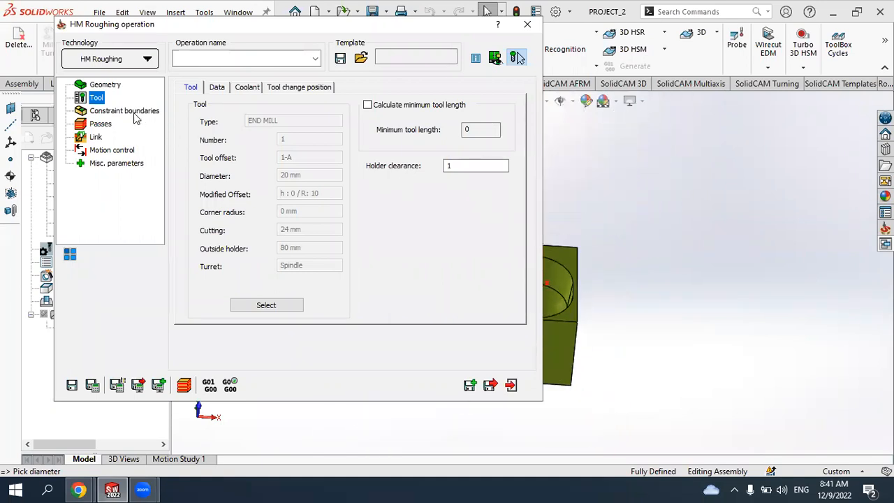
left_click(126, 111)
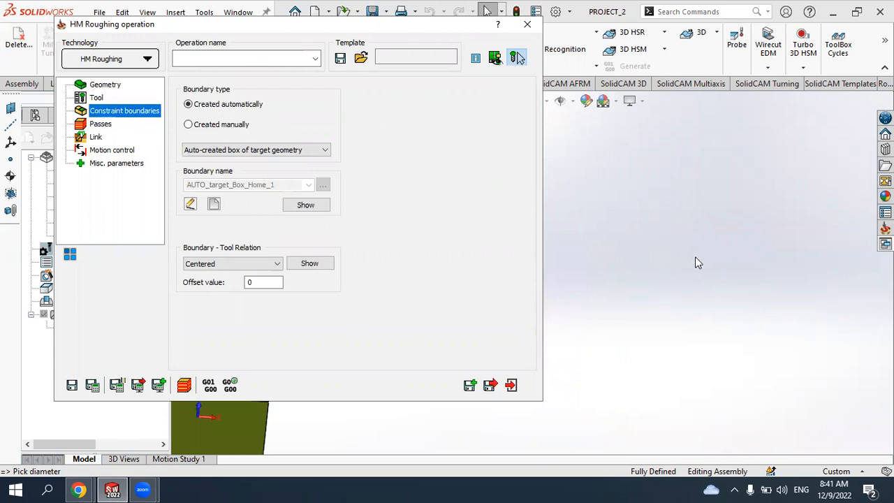
left_click_drag(414, 28, 303, 31)
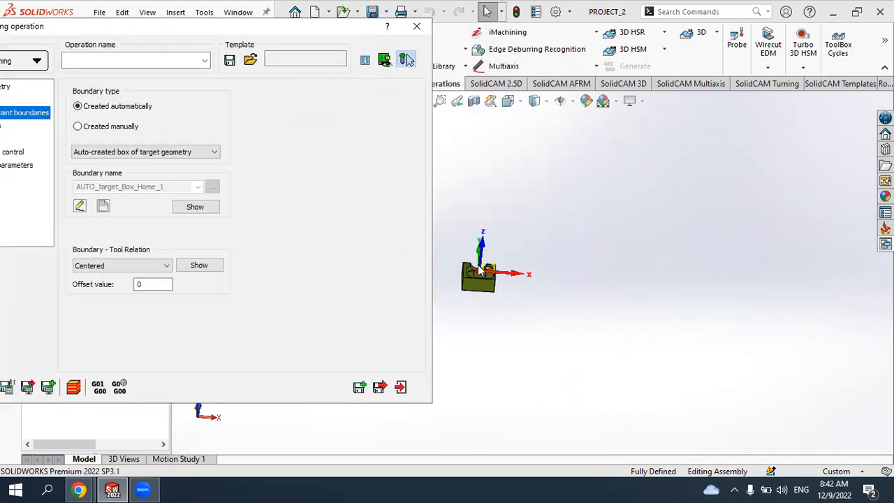
scroll(479, 267, "down", 8)
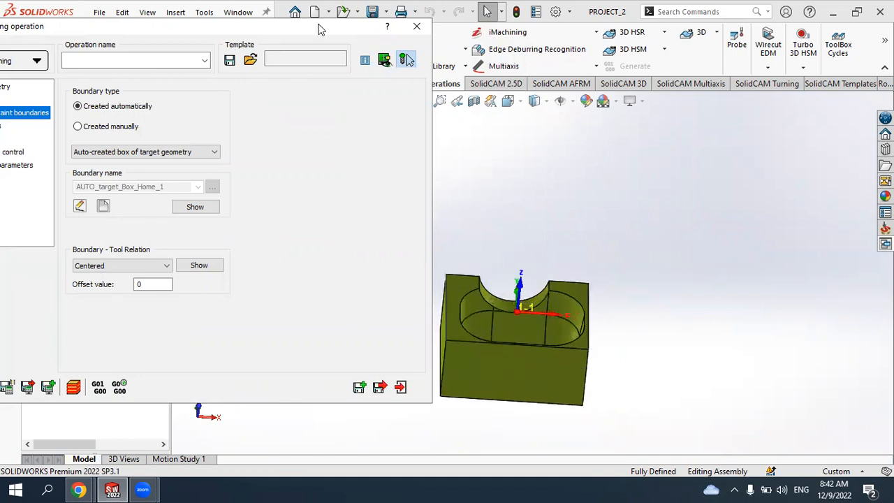
left_click_drag(315, 31, 371, 34)
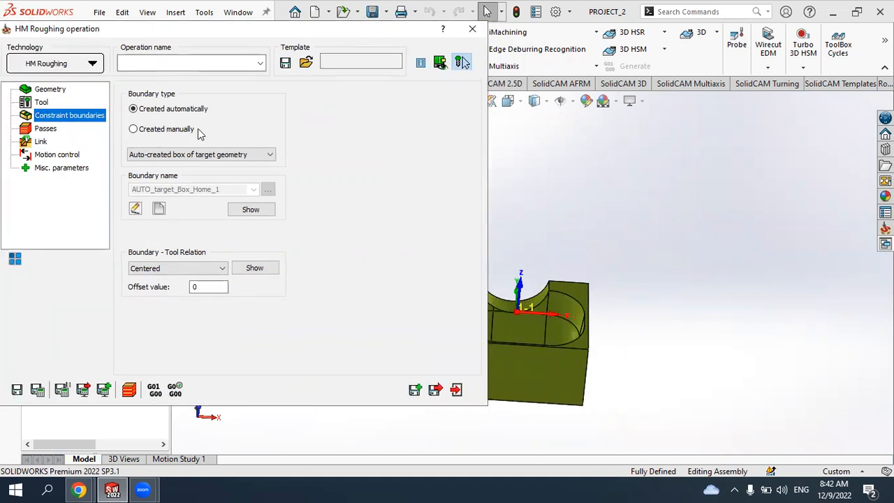
left_click(138, 131)
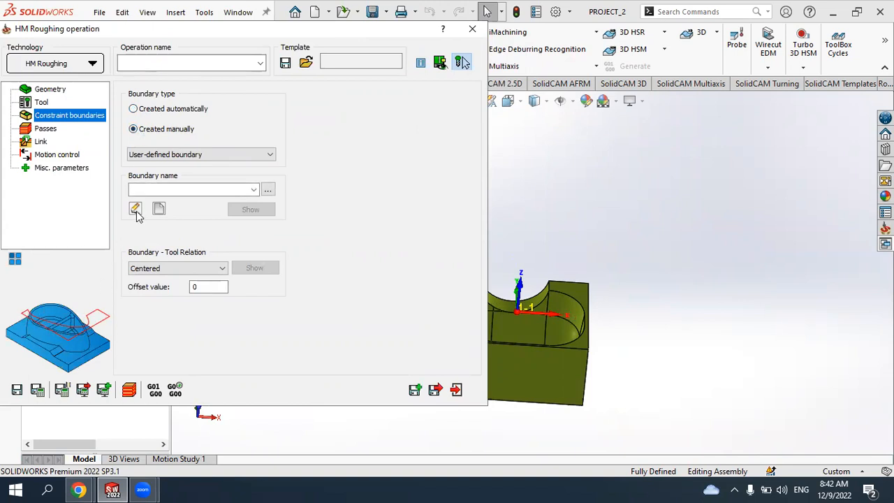
left_click(148, 111)
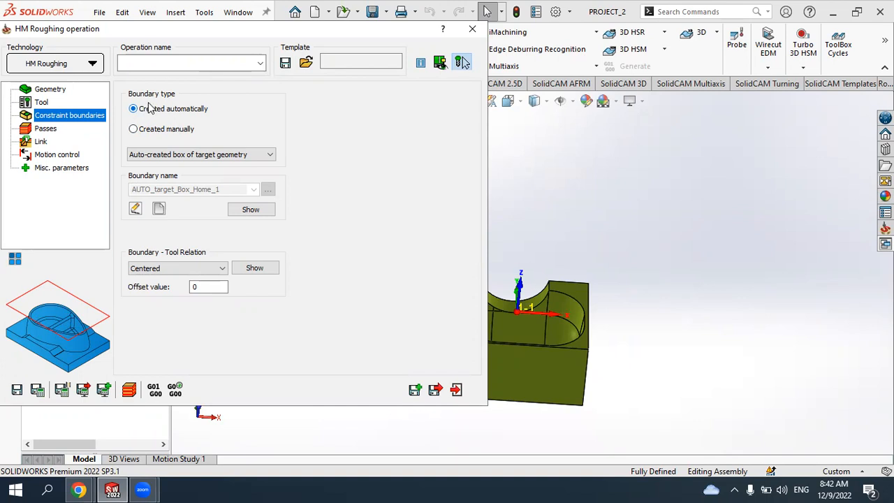
- Examine the roughing pass parameters such as offsets, step down and step over
left_click(46, 130)
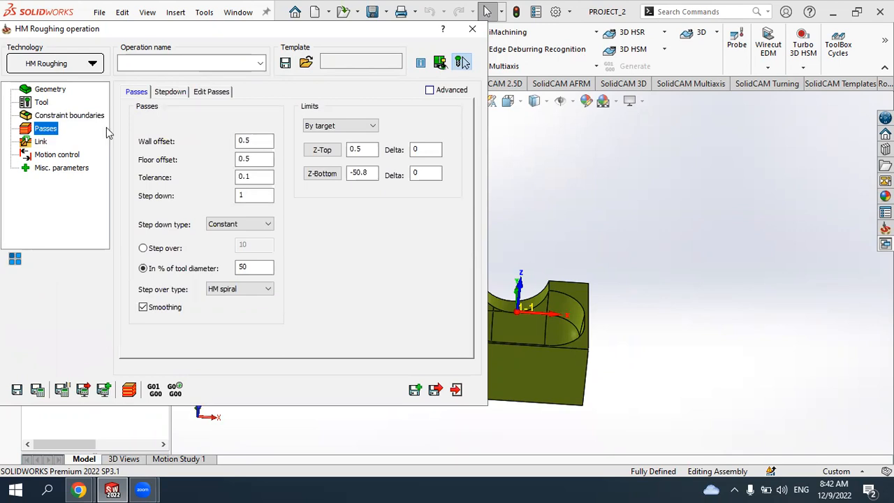
mouse_move(194, 140)
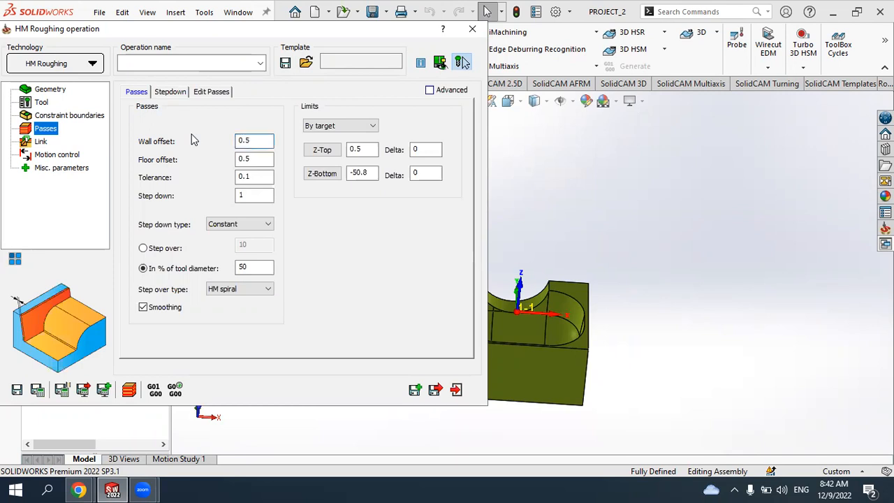
key("shift+Home")
left_click(259, 160)
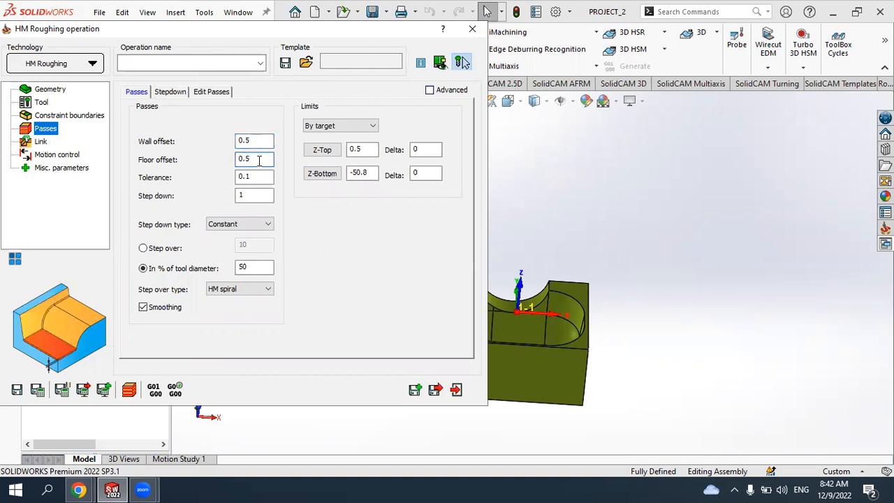
double_click(259, 160)
left_click(263, 177)
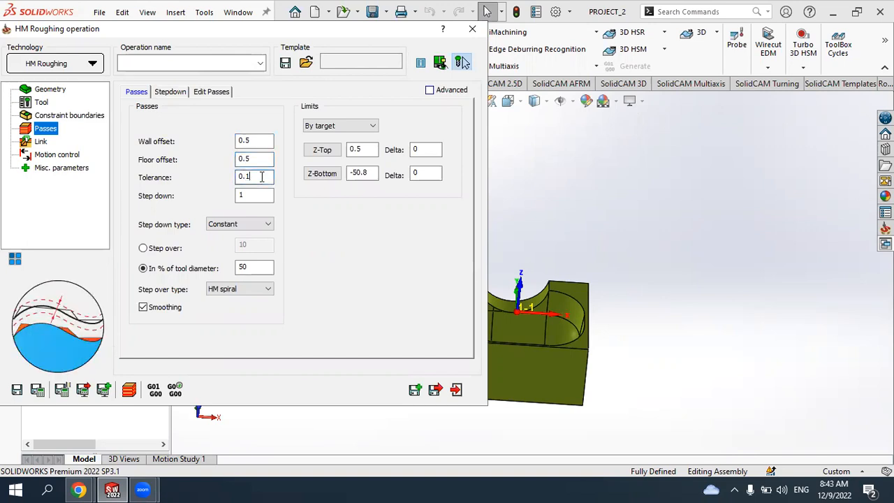
left_click(258, 196)
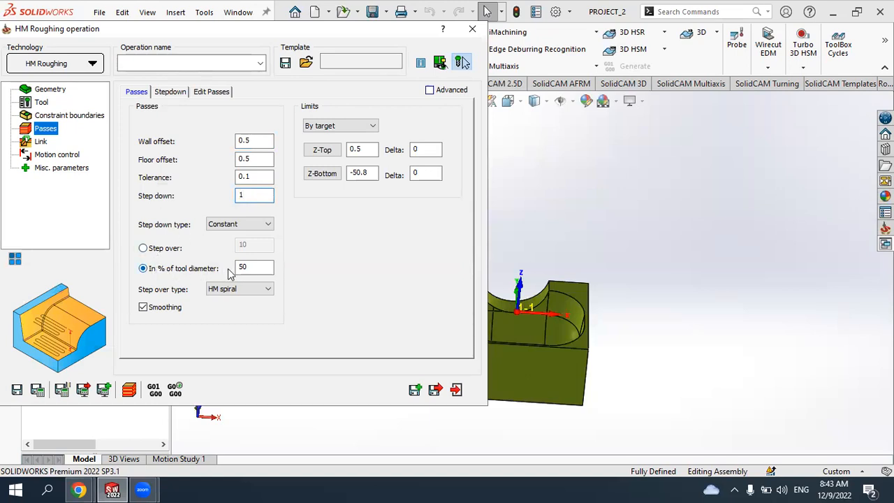
left_click(264, 265)
left_click_drag(259, 264, 232, 265)
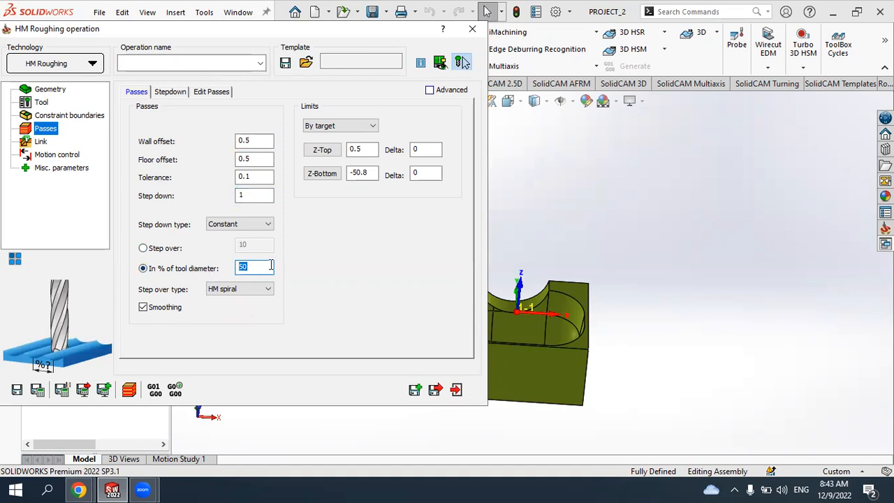
left_click(144, 249)
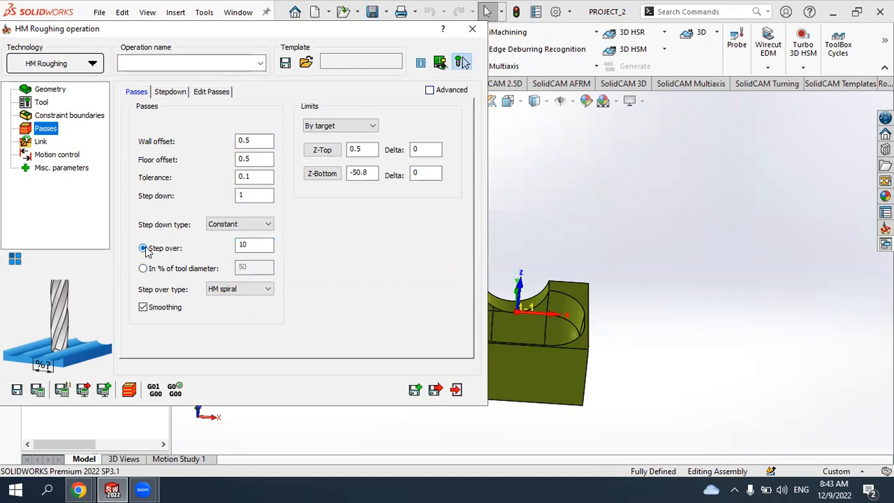
left_click(255, 245)
left_click(144, 269)
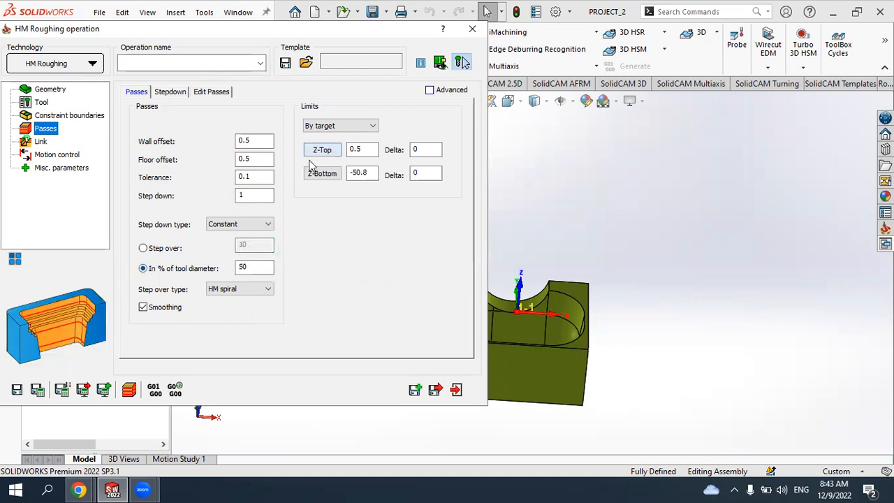
left_click(257, 266)
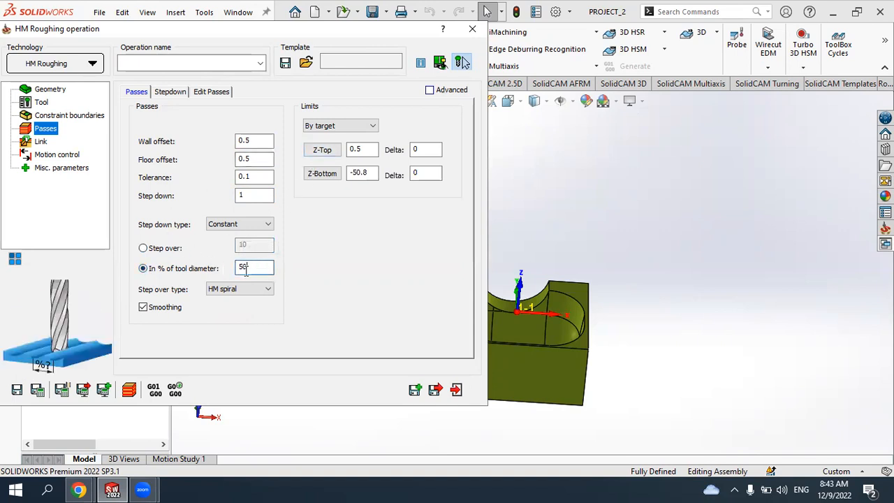
left_click(245, 160)
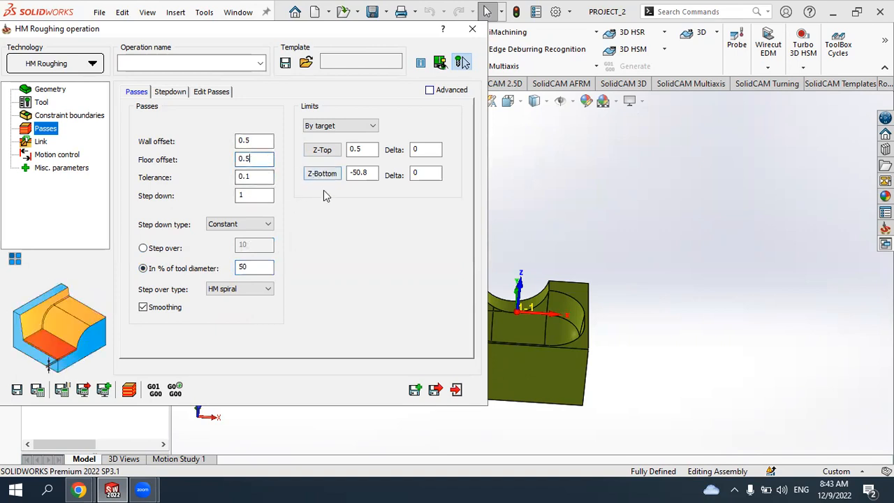
- Set the Z-Top limit to 0 by picking the part's top face
left_click(322, 153)
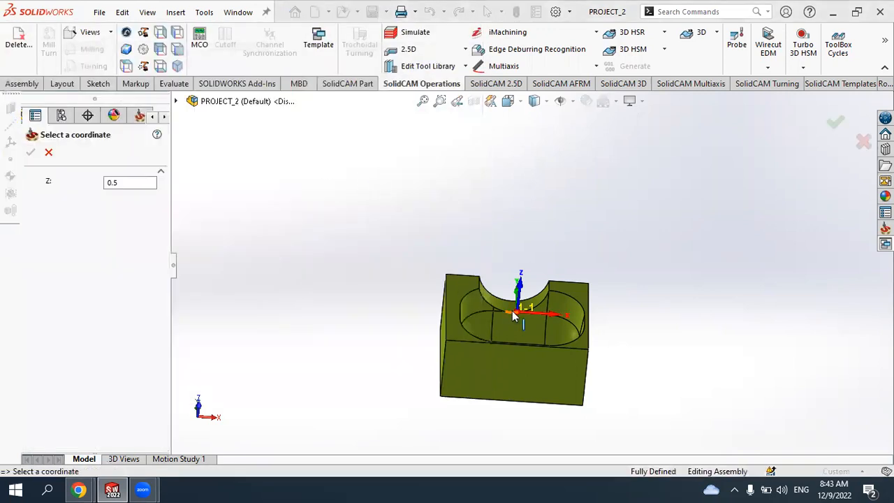
left_click(413, 337)
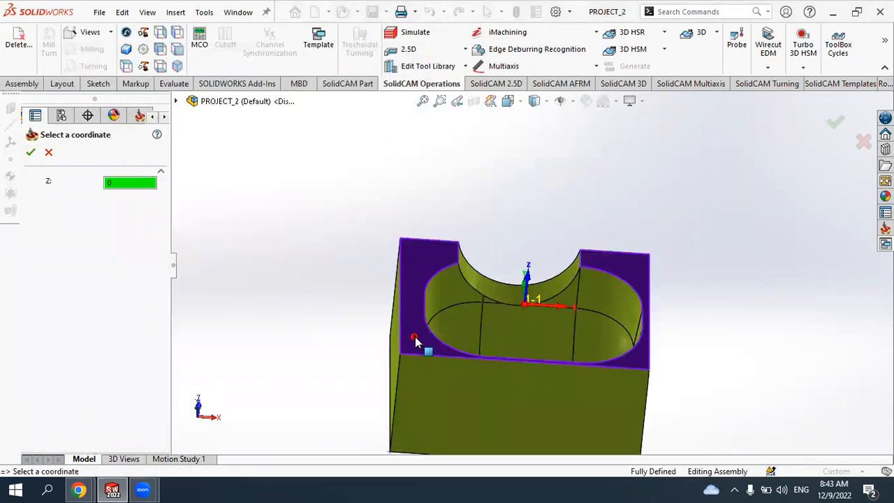
left_click(31, 152)
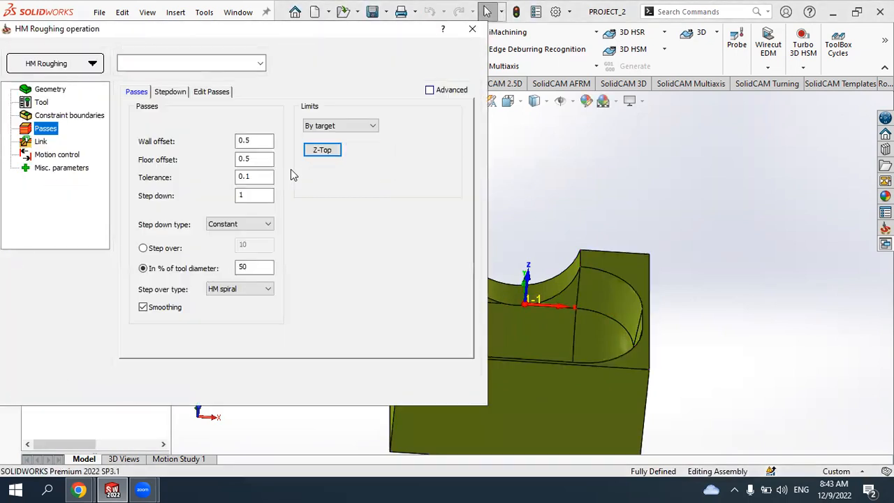
- Define the Z-Bottom limit by picking a point on the model
left_click(322, 173)
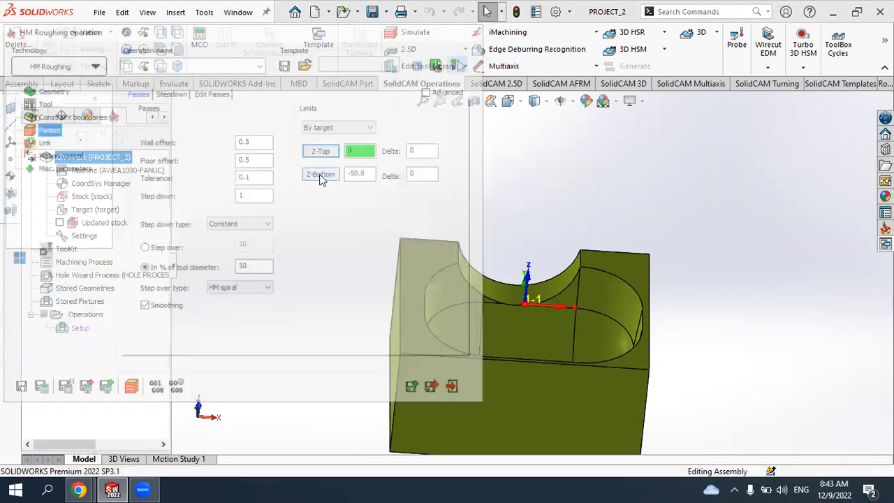
mouse_move(419, 270)
middle_mouse_down()
mouse_move(423, 156)
mouse_move(523, 220)
mouse_move(502, 285)
mouse_move(412, 323)
mouse_move(378, 312)
mouse_move(419, 280)
middle_mouse_up()
left_click(473, 290)
left_click(30, 152)
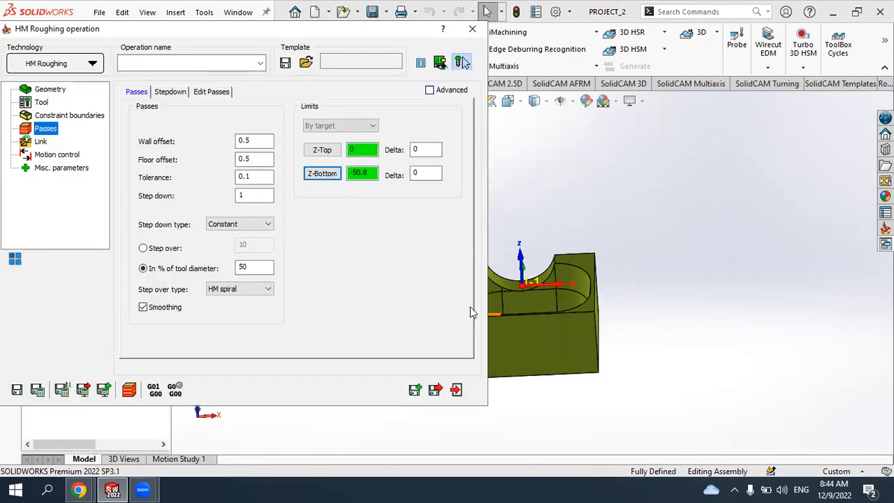
- Examine the Stepdown and Edit Passes options of the operation's pass settings
left_click(41, 142)
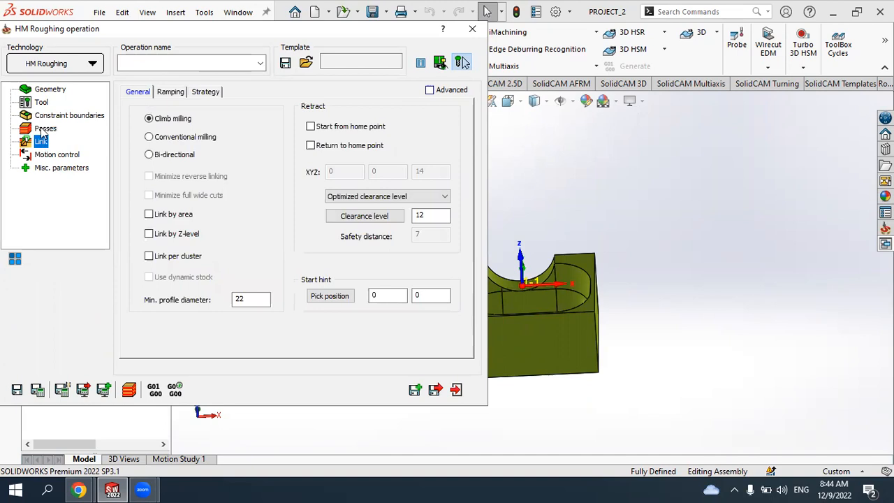
left_click(45, 130)
left_click(168, 93)
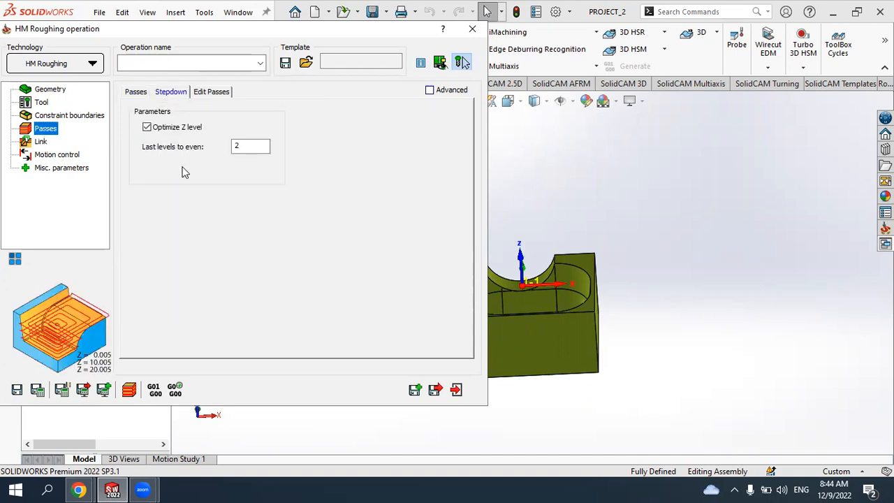
left_click(208, 93)
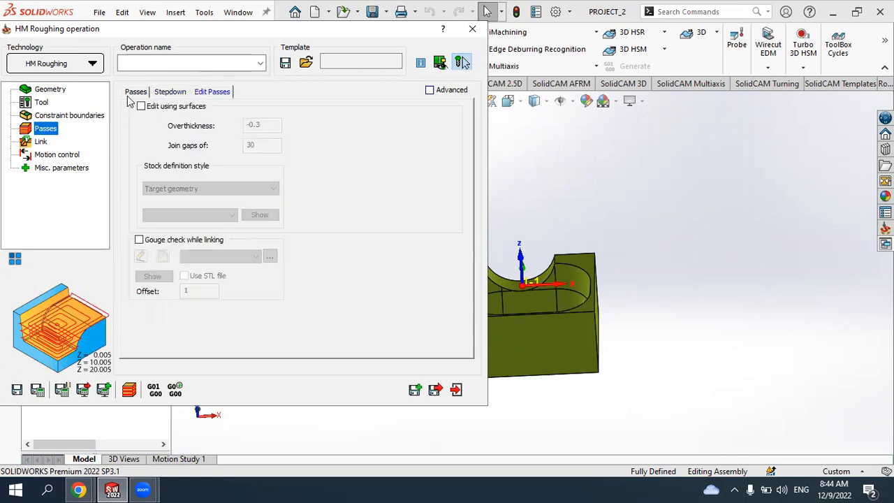
left_click(42, 142)
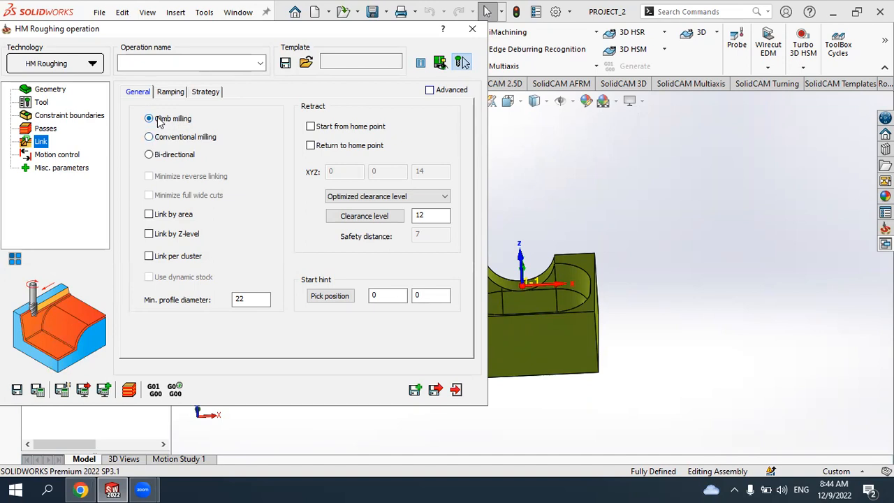
- Compare conventional and climb milling directions in the link settings, keeping climb milling
left_click(159, 138)
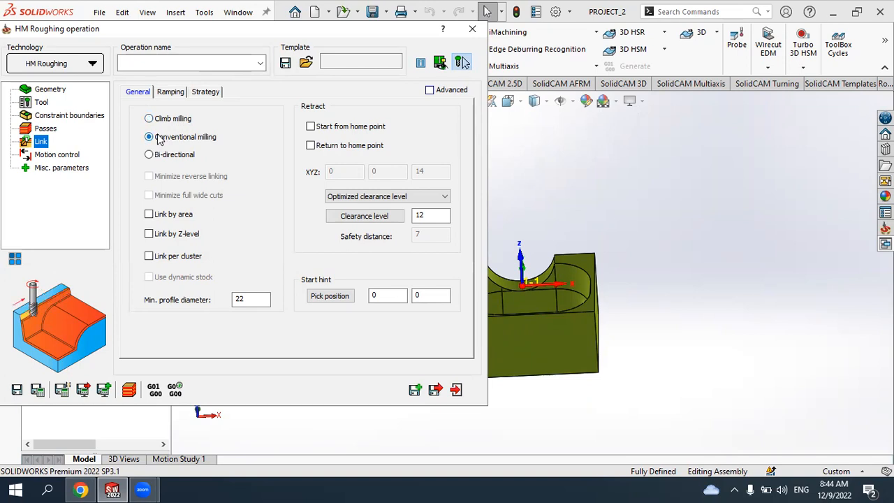
left_click(160, 123)
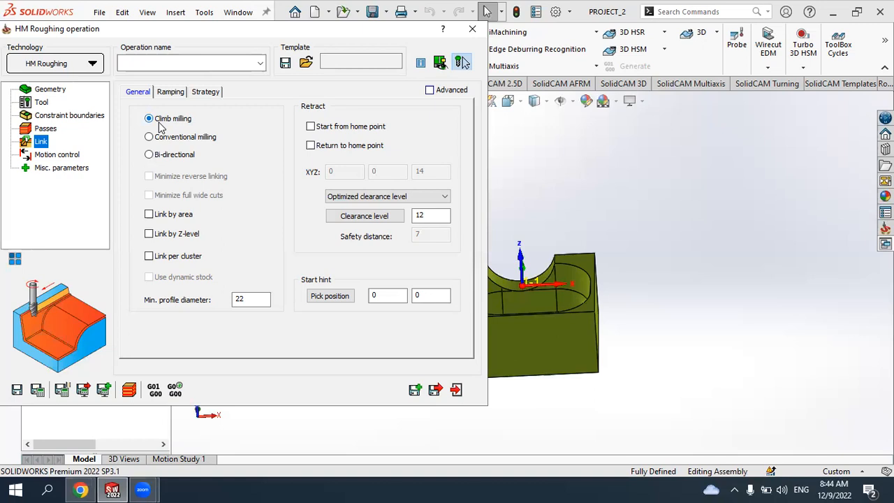
left_click(161, 137)
left_click(169, 120)
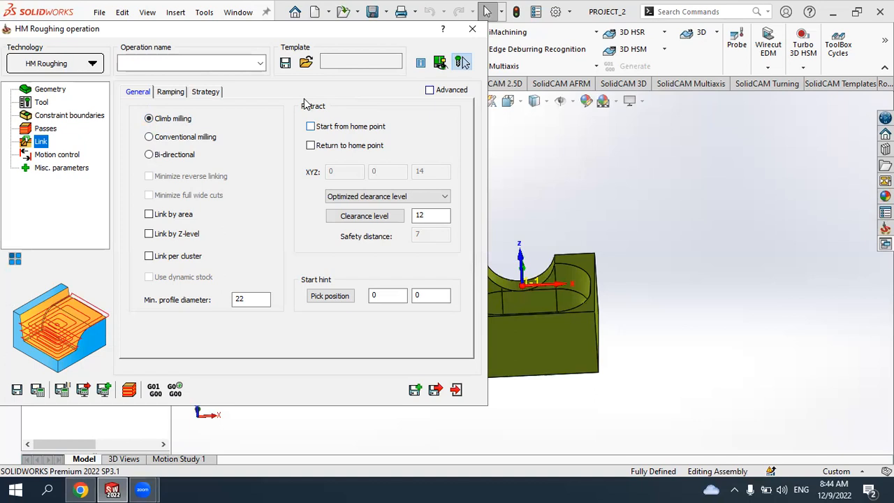
- Enable starting from and returning to the home point, setting the home position to X 0, Y 0, Z 100
key("space")
left_click(337, 172)
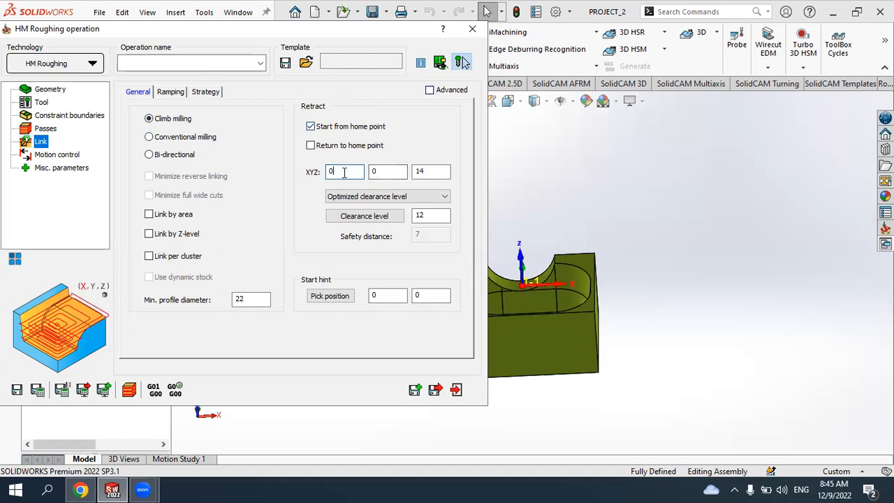
key("Tab")
key("Tab")
type("100")
left_click(311, 145)
left_click(428, 174)
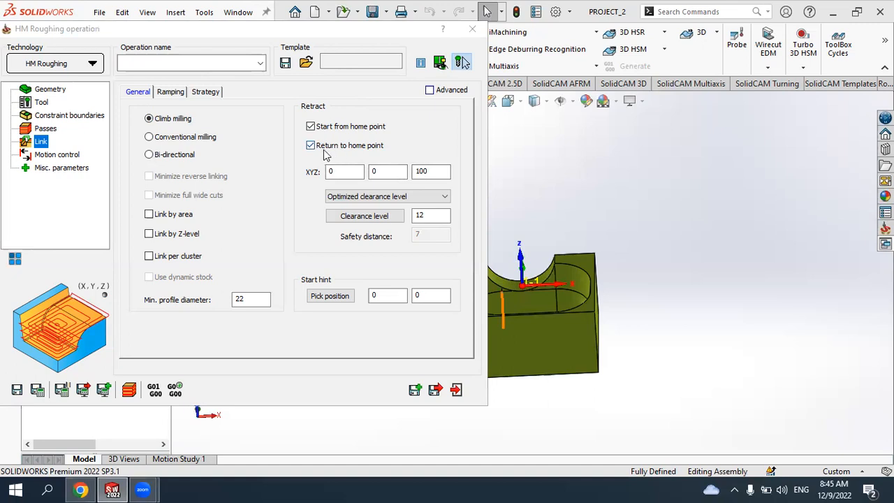
- Examine the ramping options, comparing helix and plunge ramping and keeping helix ramping
left_click(167, 94)
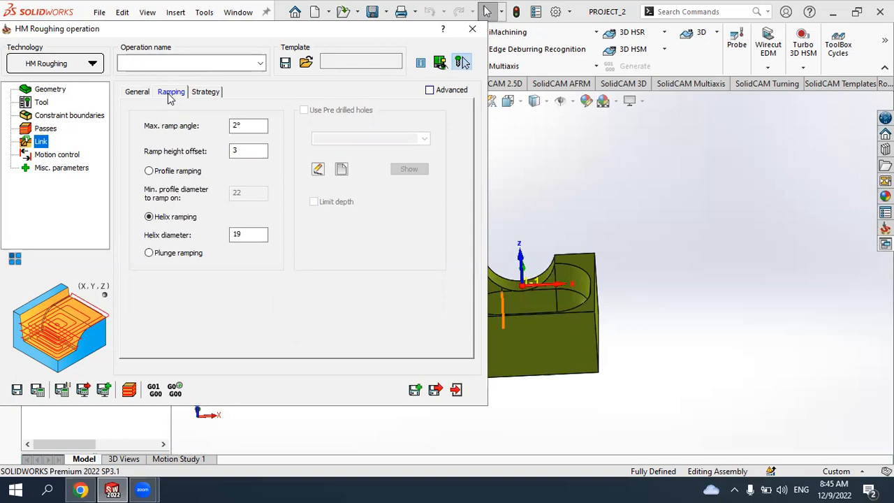
left_click(150, 217)
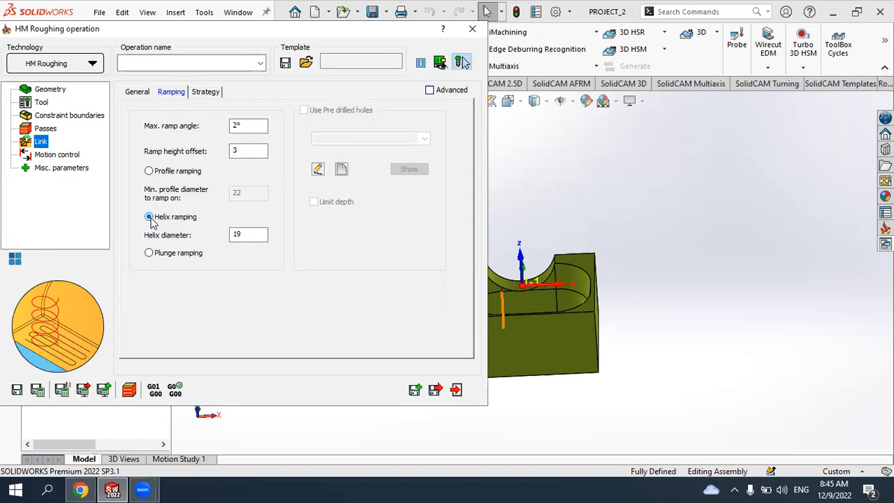
left_click(150, 255)
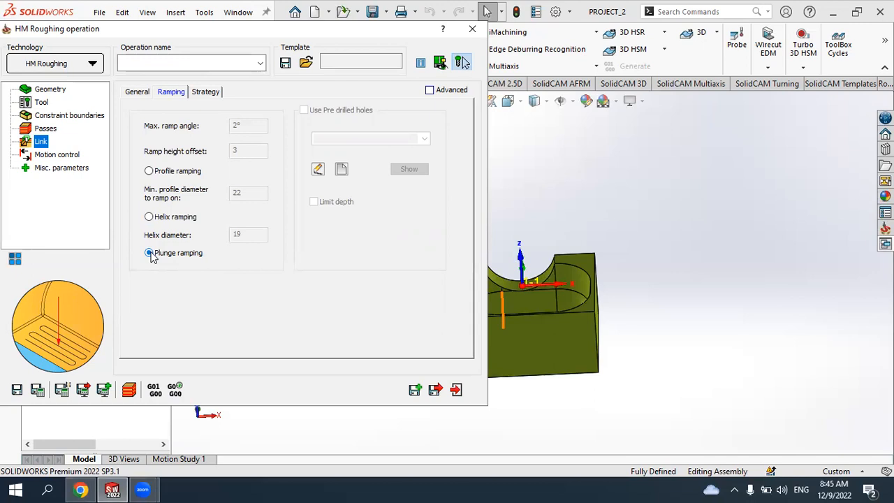
left_click(149, 217)
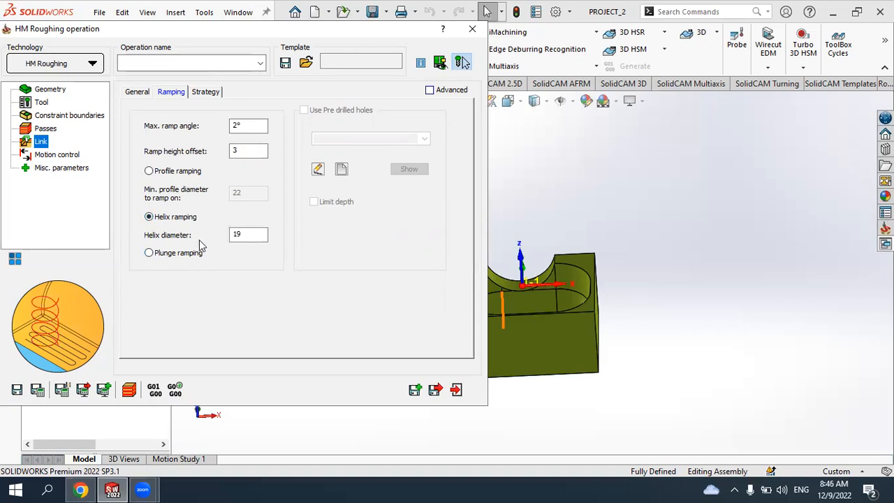
left_click(245, 126)
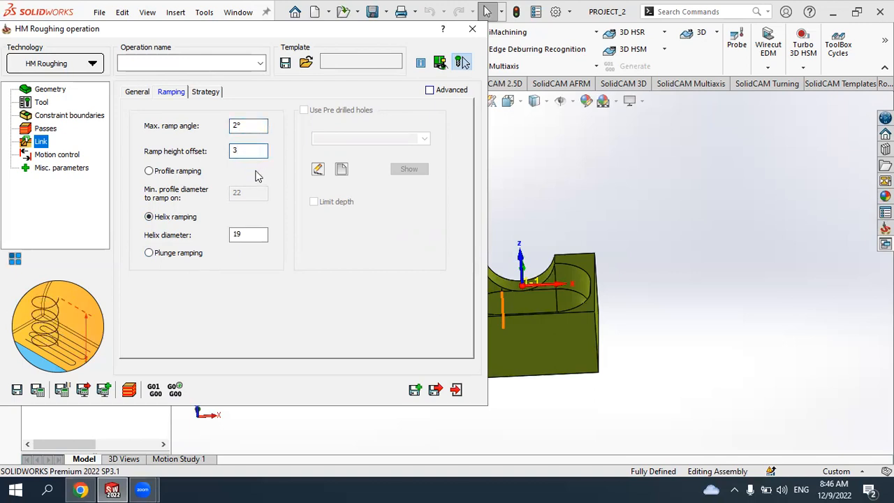
left_click(248, 234)
left_click_drag(248, 234, 212, 239)
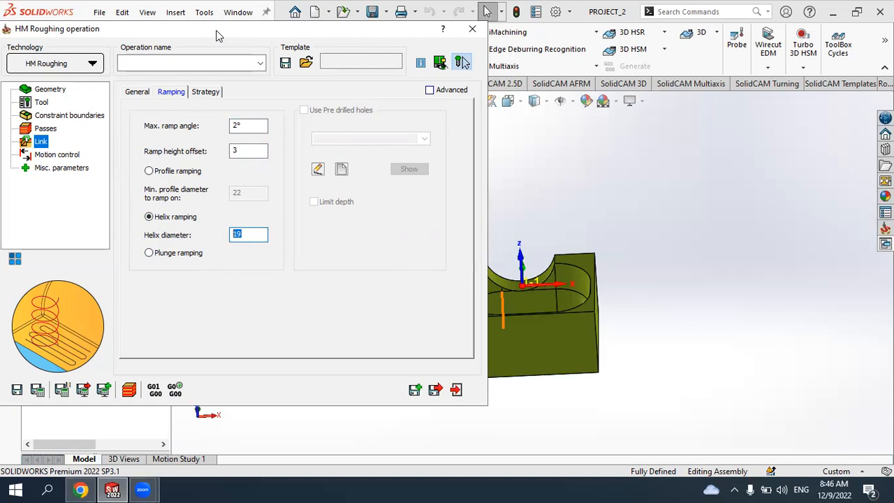
- Save and calculate the HM Roughing operation's toolpath
left_click_drag(216, 30, 280, 10)
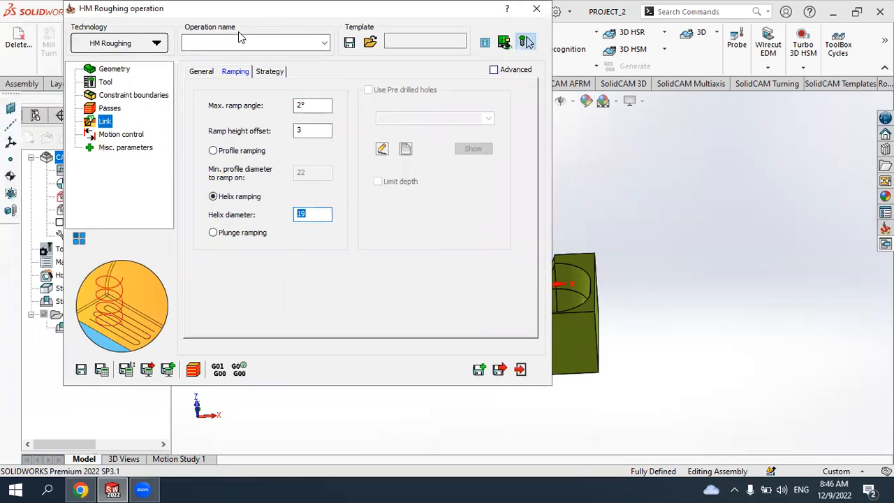
left_click(101, 371)
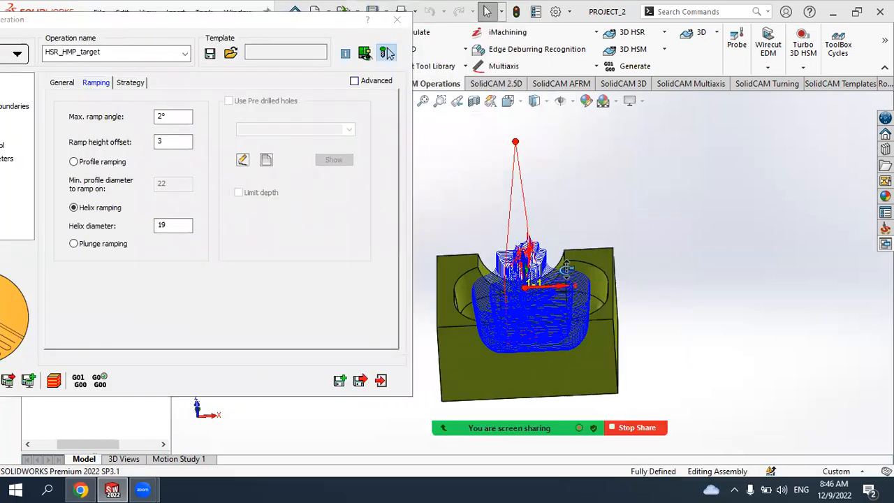
middle_click_drag(567, 269, 556, 245)
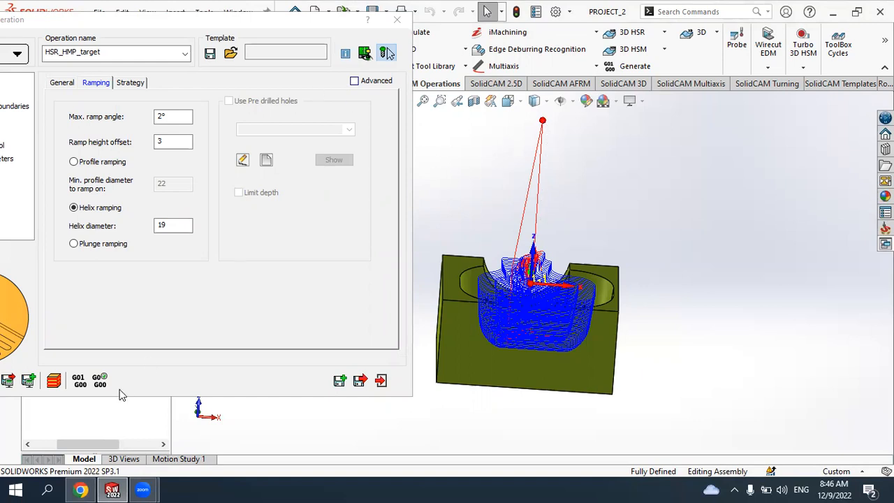
- Simulate the roughing toolpath in SolidVerify at an increased simulation speed and inspect the machined stock
left_click(56, 380)
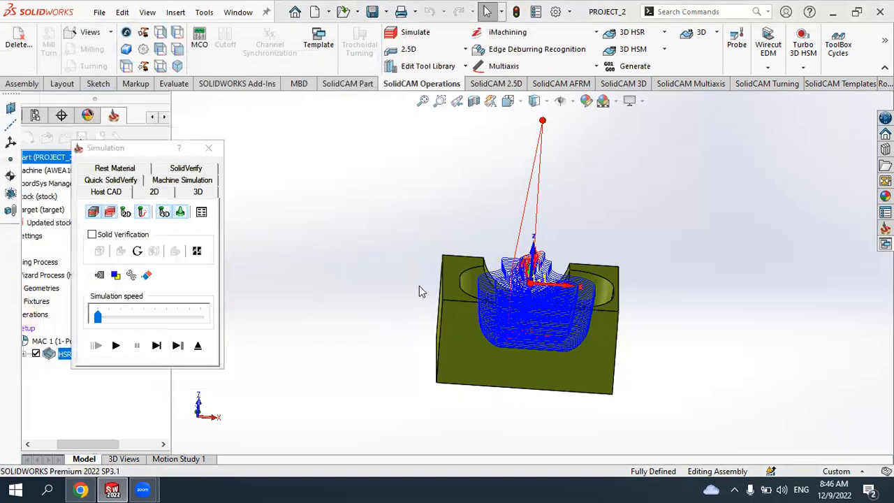
left_click(186, 169)
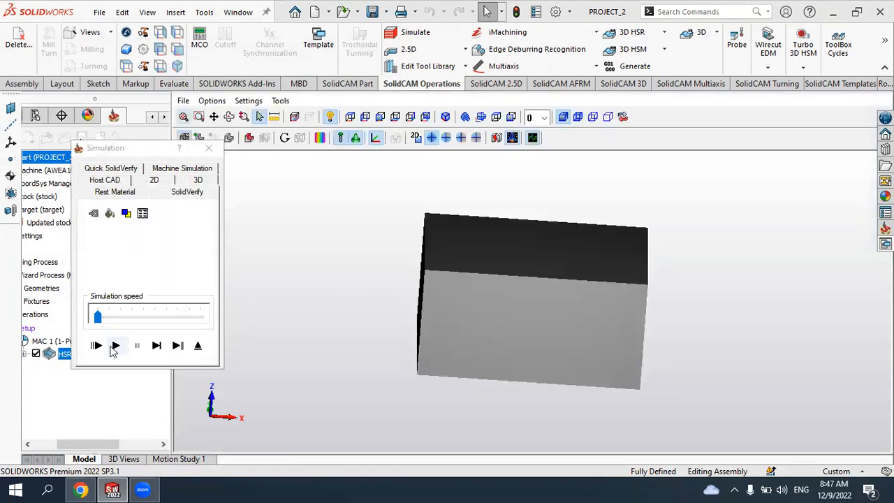
left_click(115, 345)
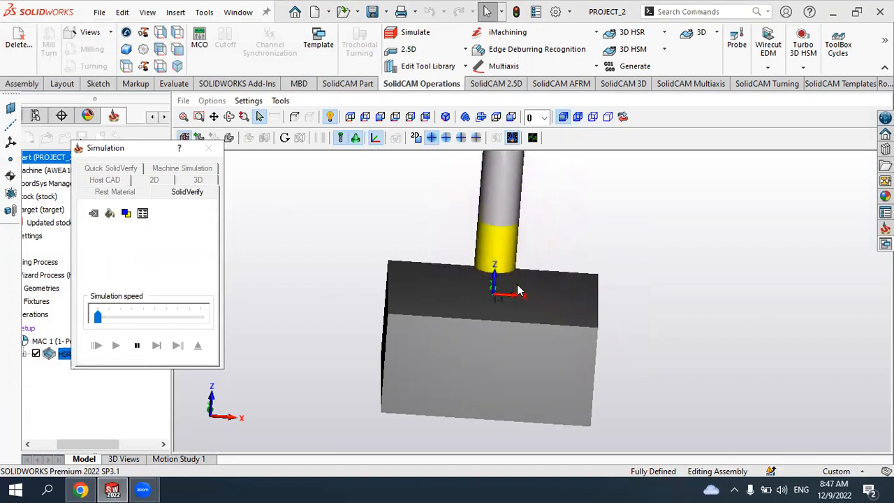
left_click_drag(98, 317, 163, 320)
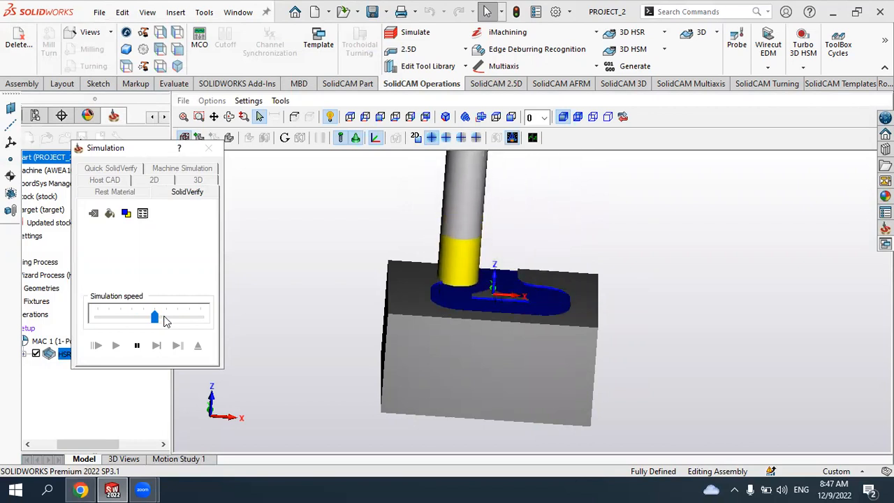
left_click_drag(155, 317, 166, 317)
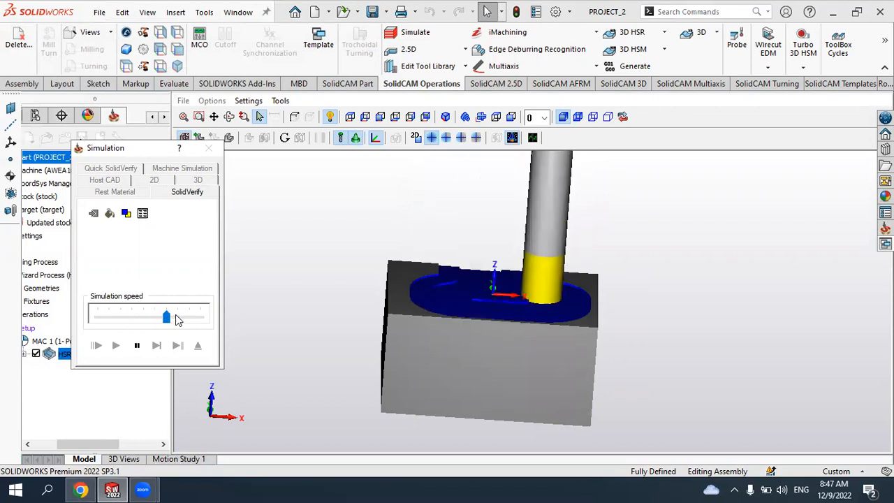
middle_click_drag(462, 307, 463, 319)
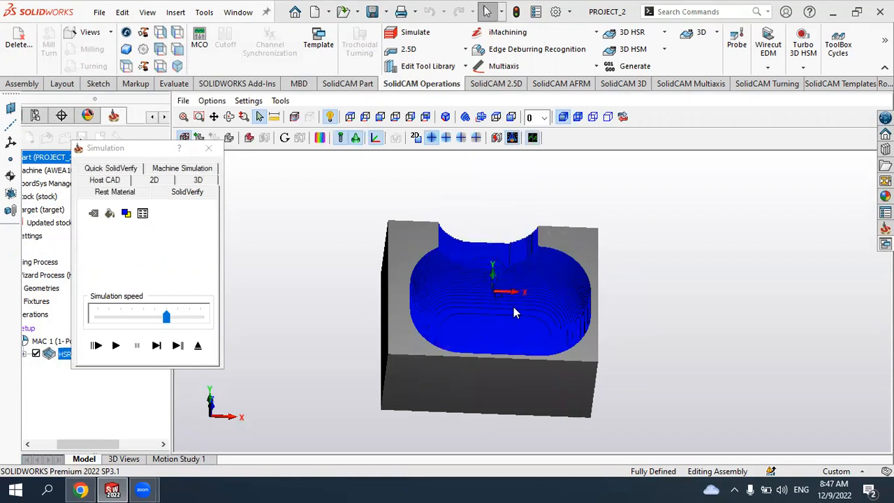
middle_click_drag(517, 317, 508, 266)
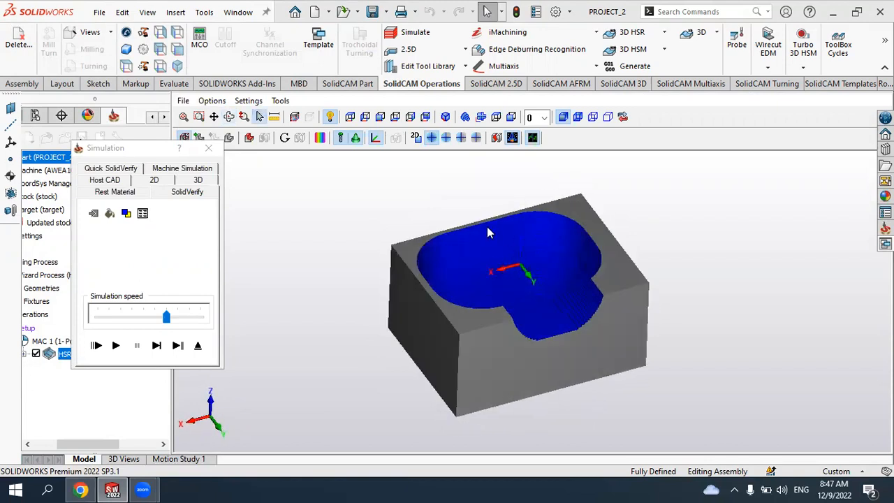
scroll(560, 262, "up", 3)
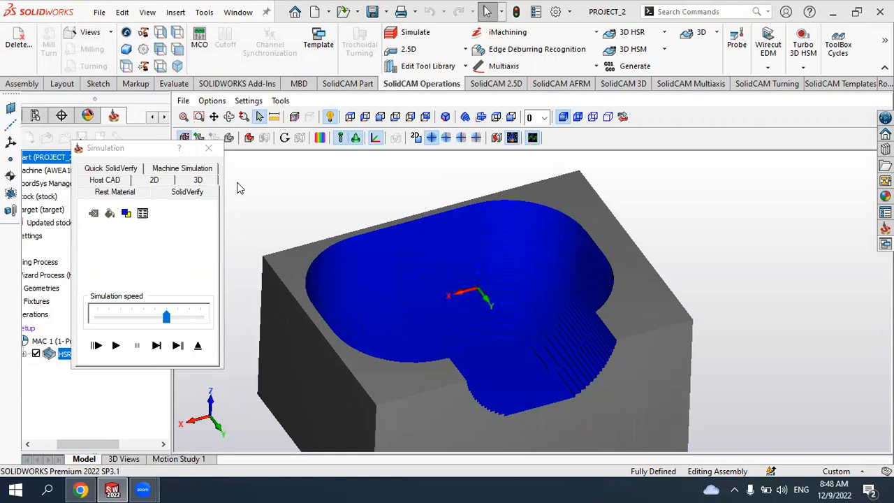
left_click(209, 146)
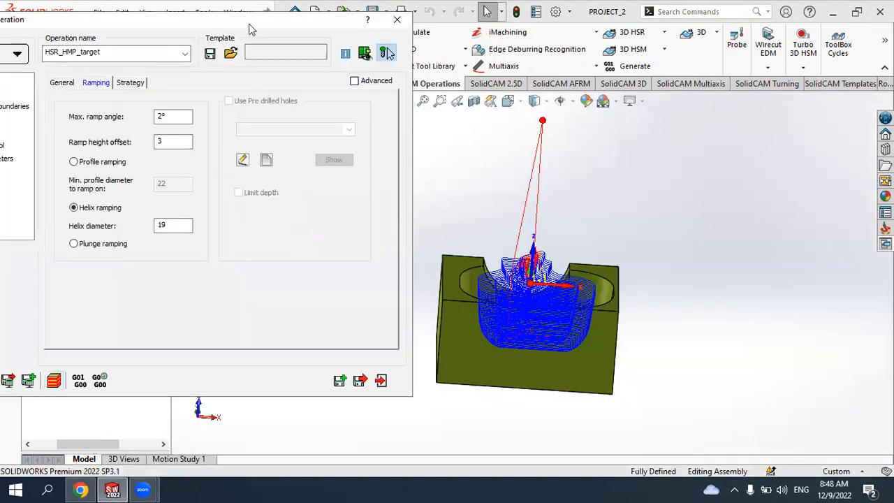
- Close the HM Roughing operation dialog and delete the HM Roughing operation from the operations tree
left_click_drag(249, 25, 407, 32)
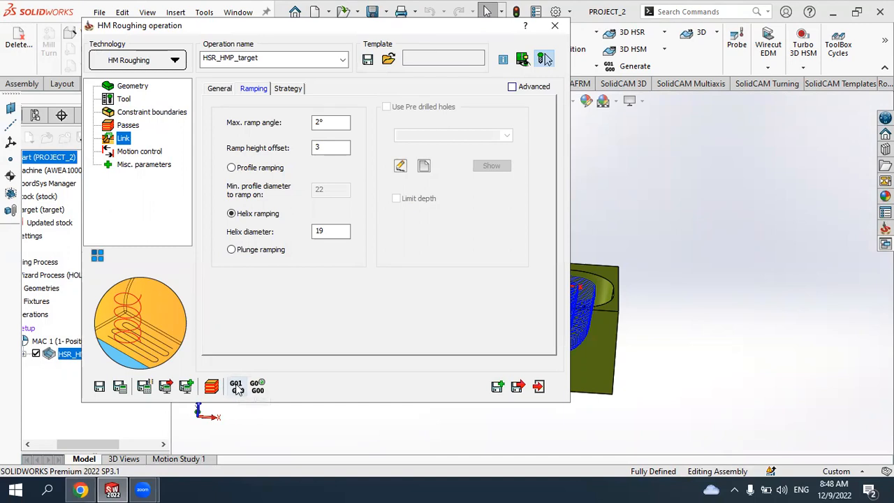
left_click(555, 28)
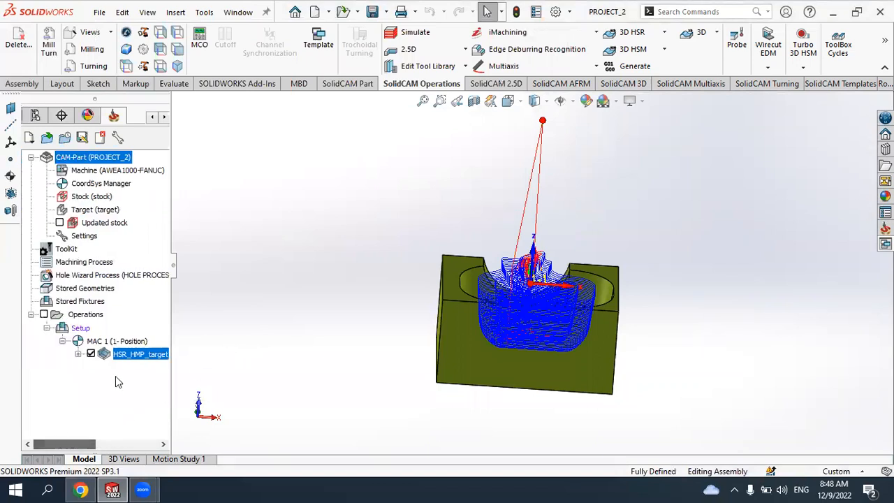
left_click_drag(65, 444, 92, 444)
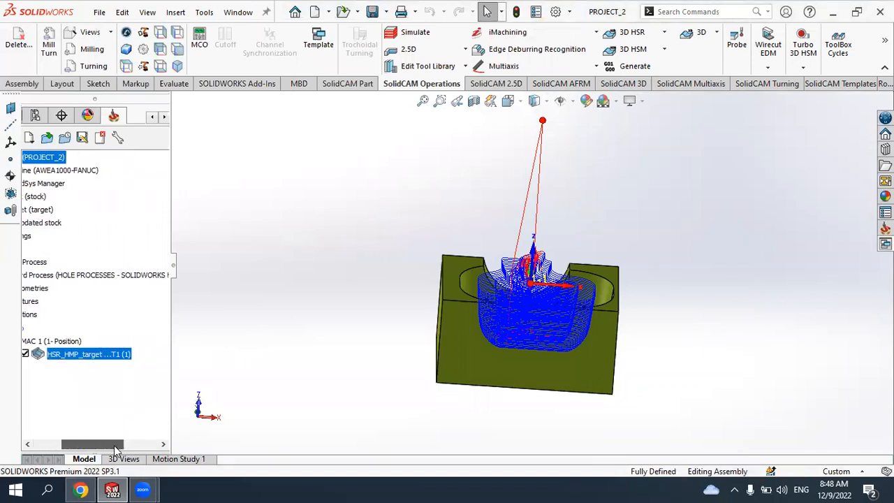
left_click(664, 33)
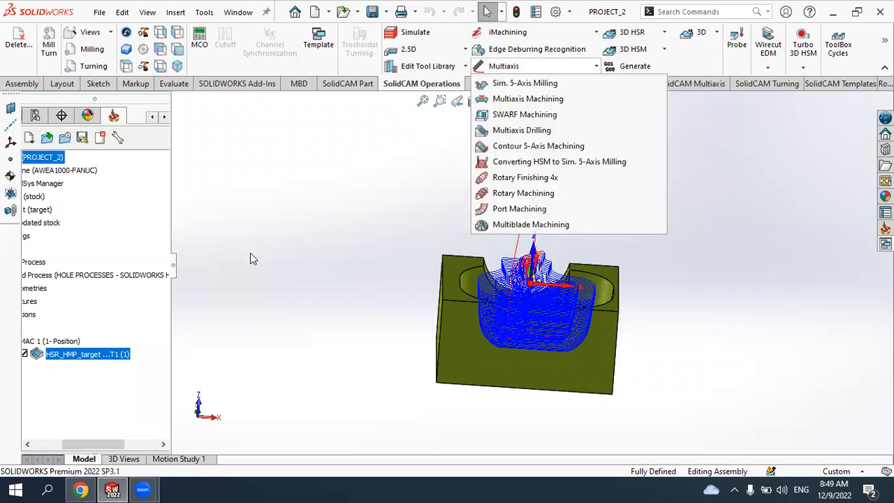
left_click(67, 351)
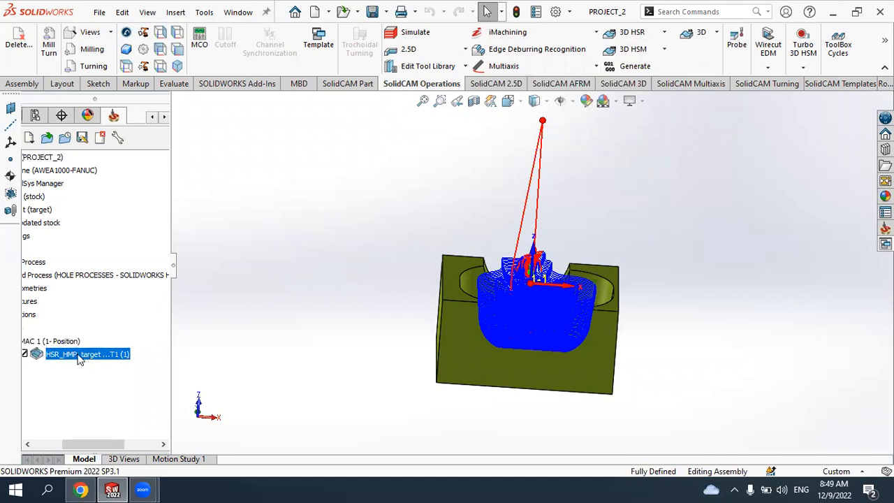
key("Delete")
left_click(199, 232)
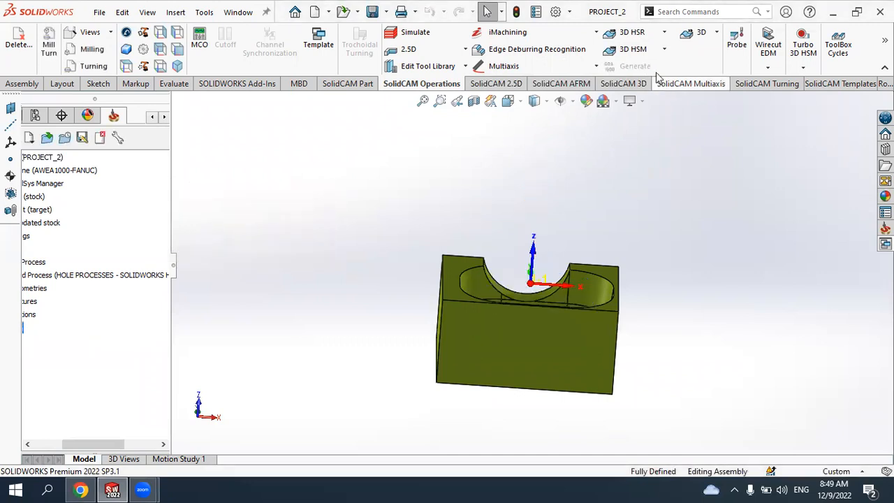
- Start a new 3D HSR Contour Roughing operation
left_click(664, 33)
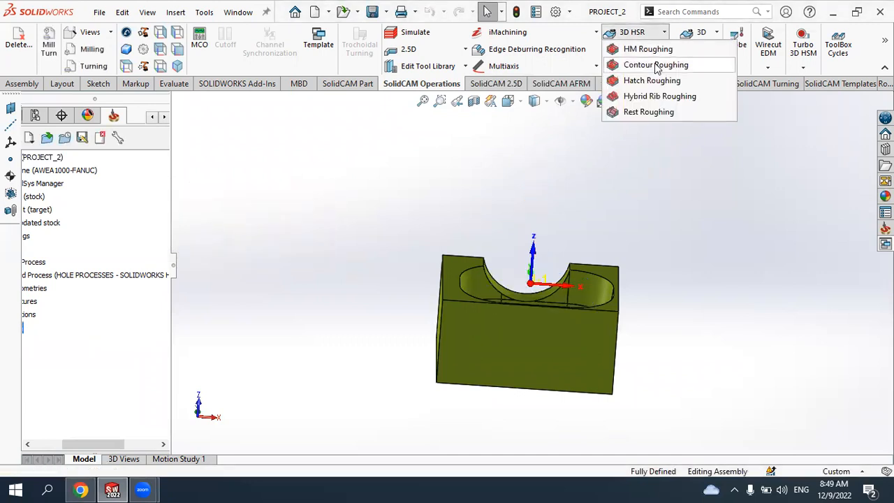
left_click(656, 65)
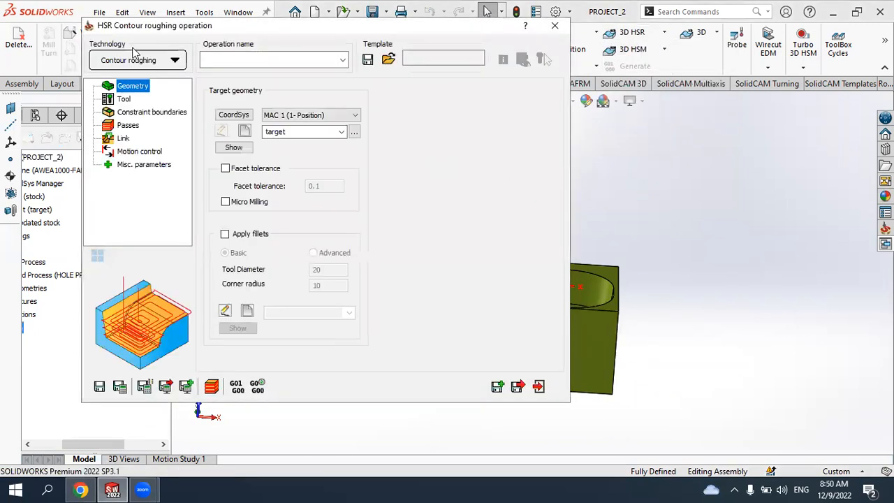
left_click(120, 62)
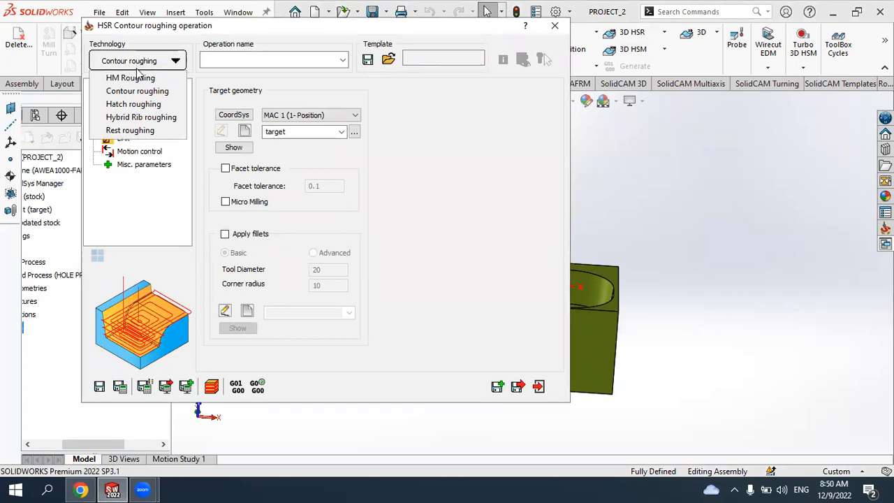
left_click(138, 79)
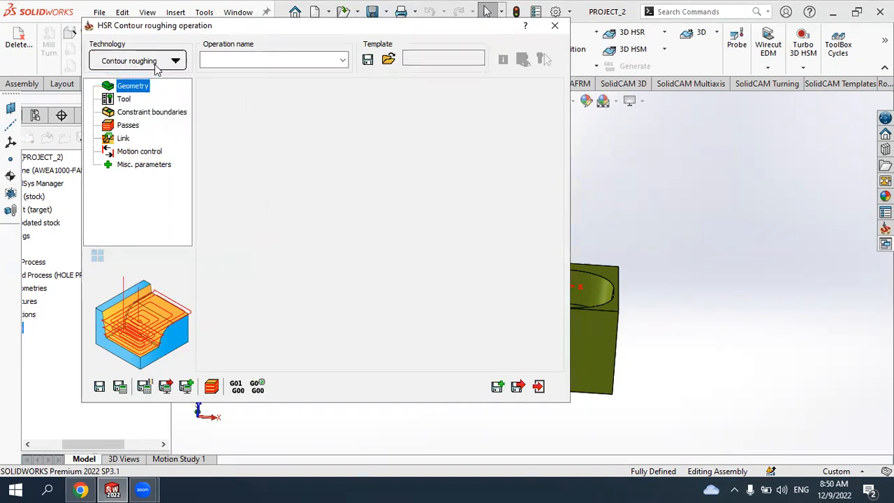
left_click(129, 60)
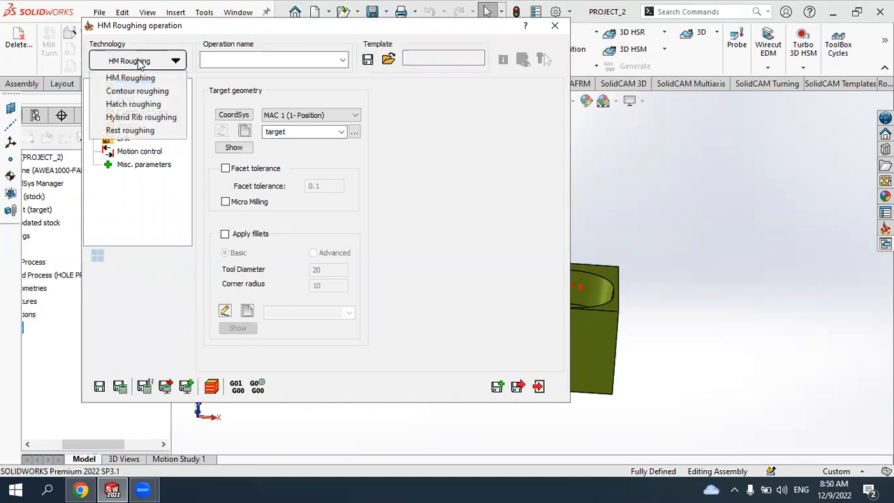
left_click(132, 91)
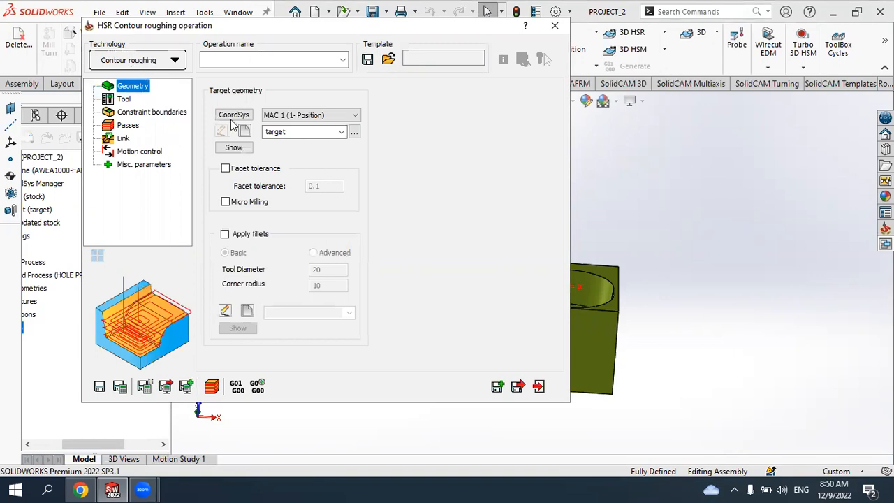
- Select target as the target geometry and assign the 20 mm end mill, tool 1, to the operation
left_click(341, 132)
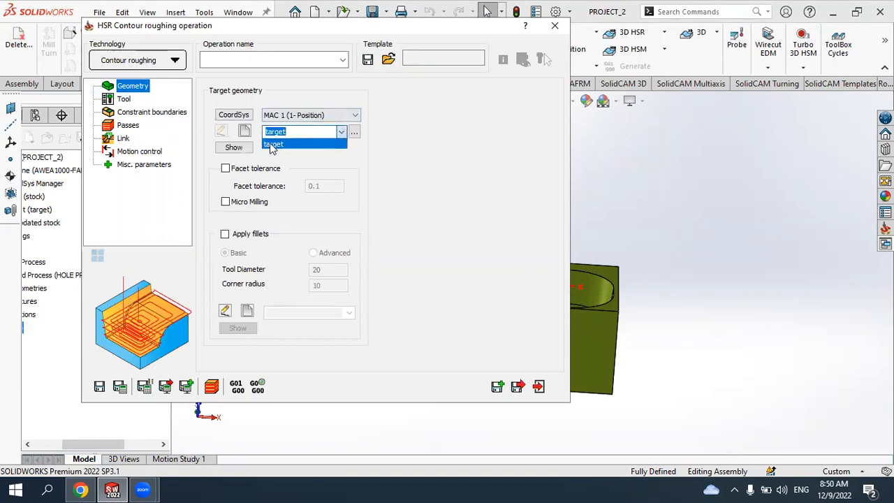
left_click(275, 144)
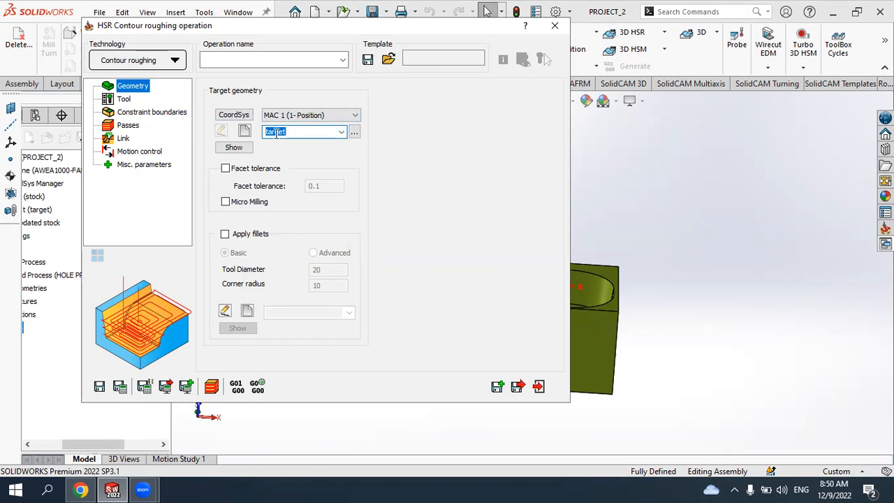
left_click(124, 100)
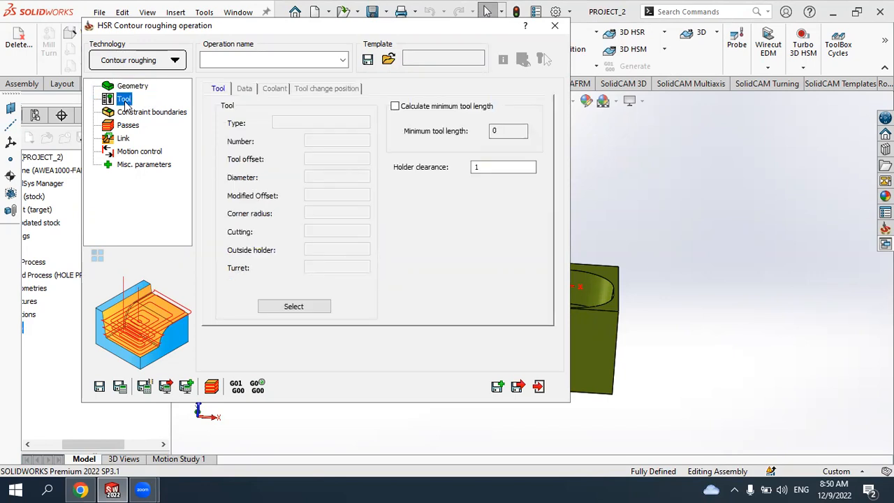
left_click(303, 311)
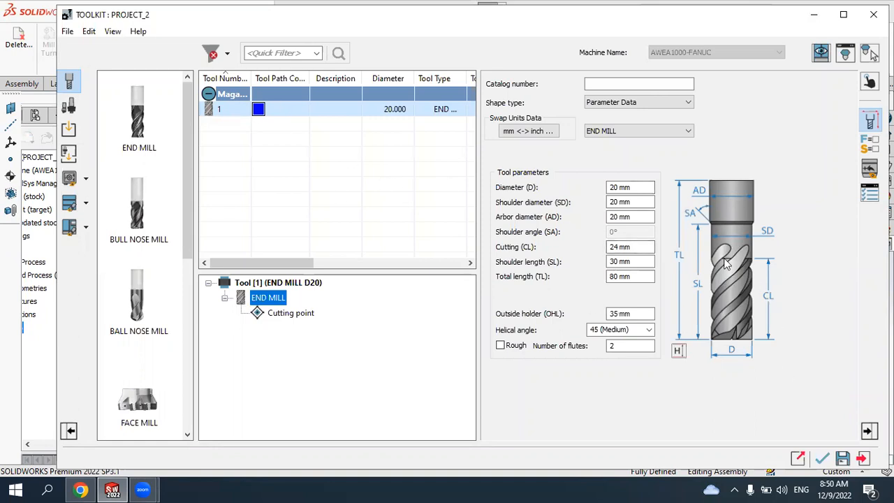
left_click(823, 458)
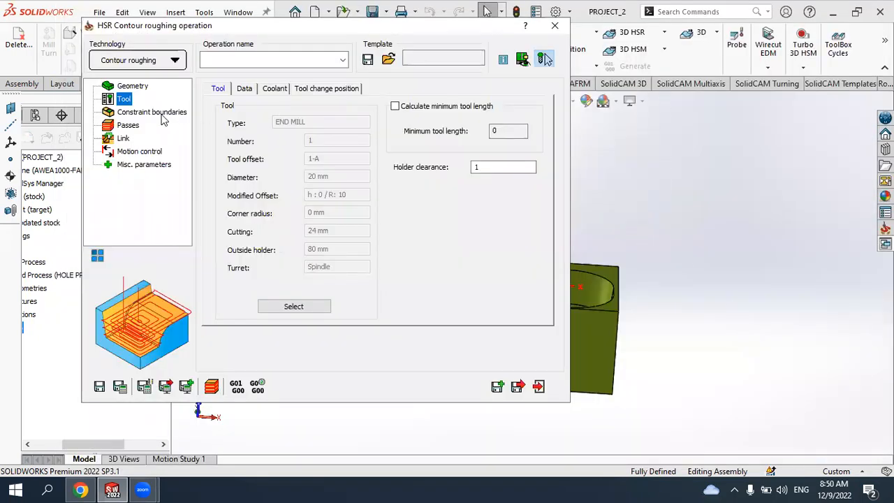
- Set the Z-Top pass limit to 0 by picking the top face of the part
left_click(160, 113)
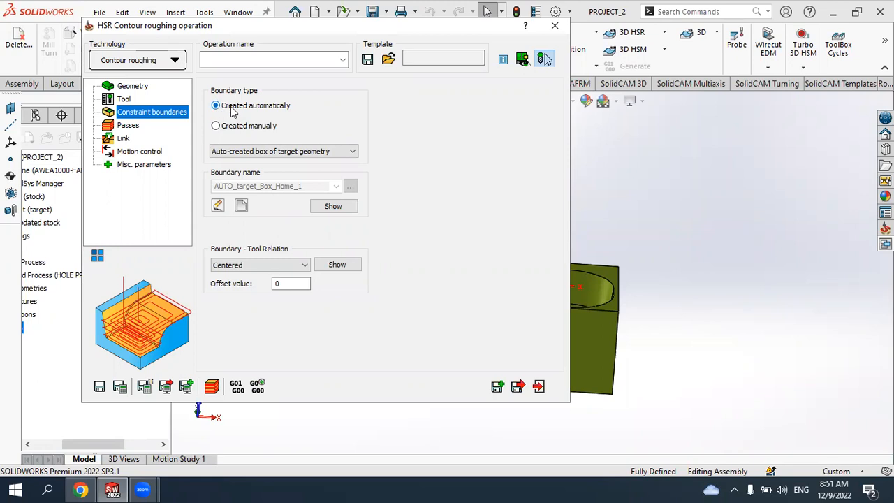
left_click(129, 125)
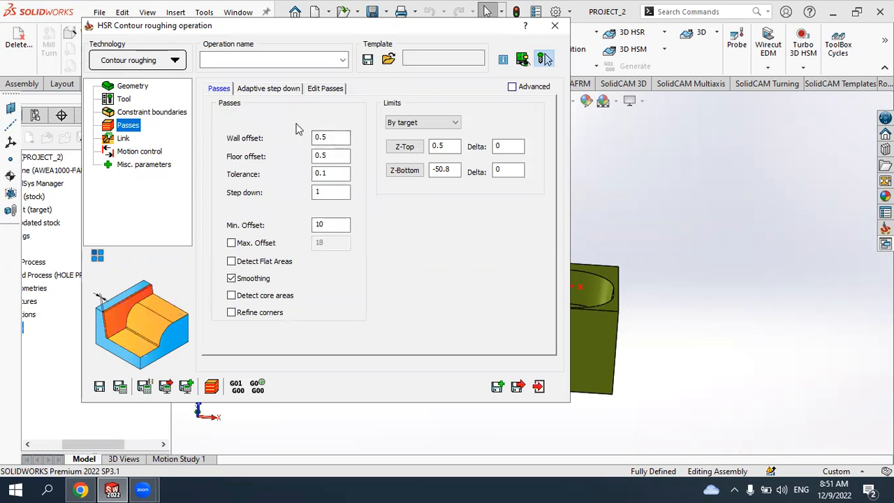
left_click(331, 137)
double_click(333, 136)
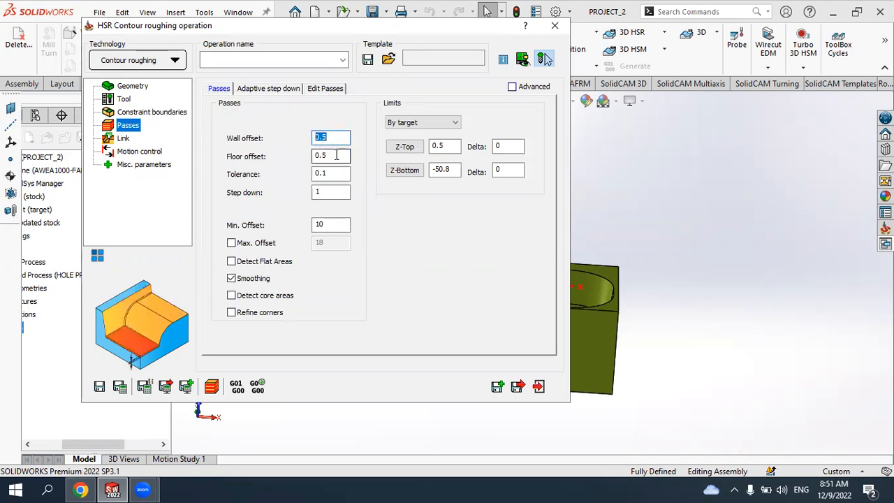
left_click(335, 157)
left_click(337, 192)
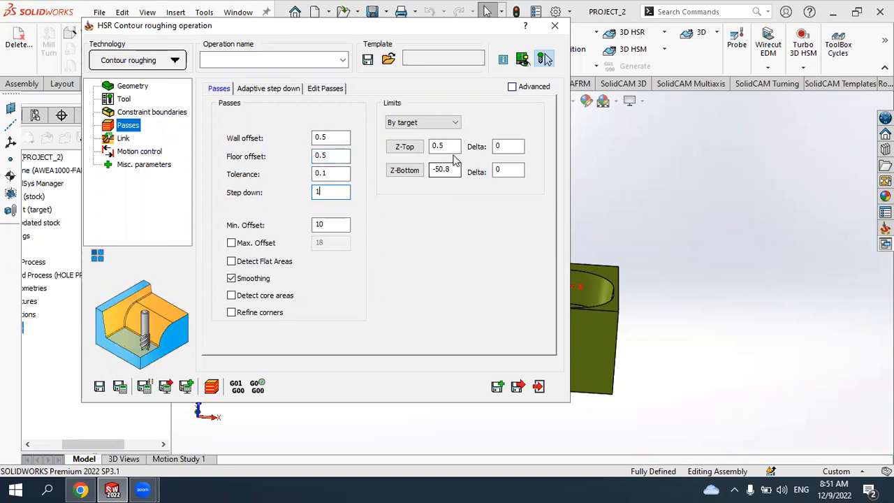
left_click(402, 147)
scroll(502, 251, "down", 3)
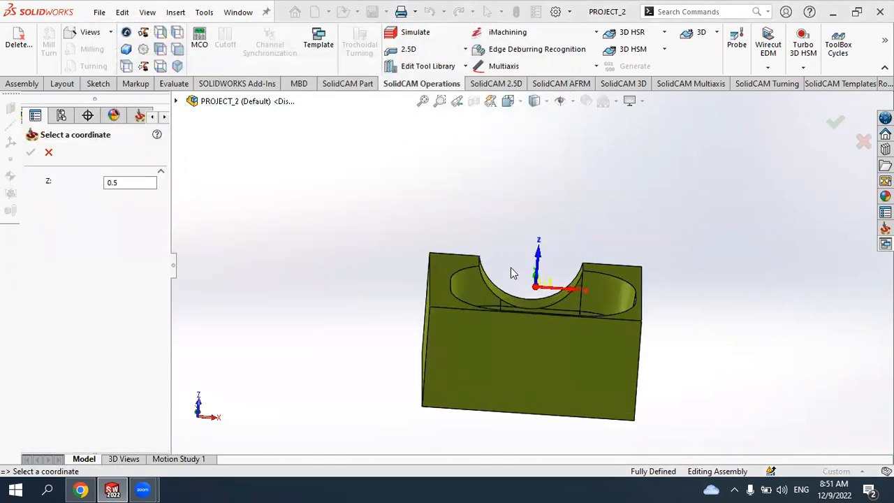
left_click(430, 292)
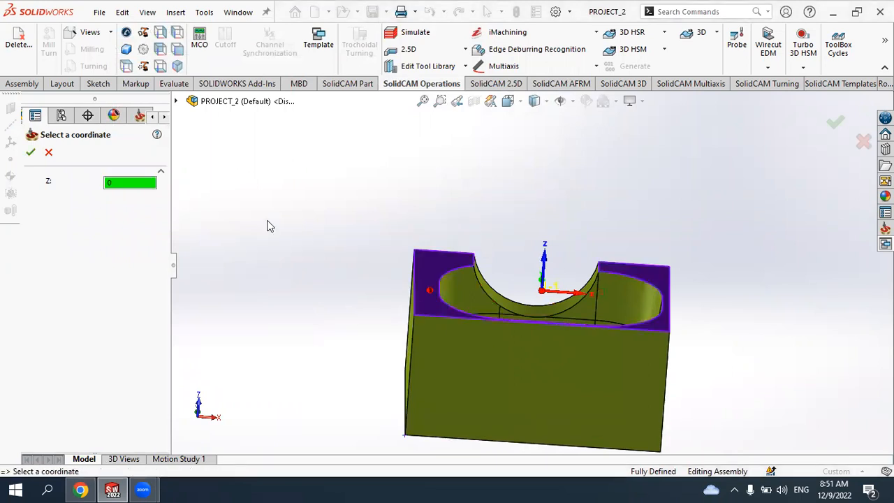
left_click(30, 152)
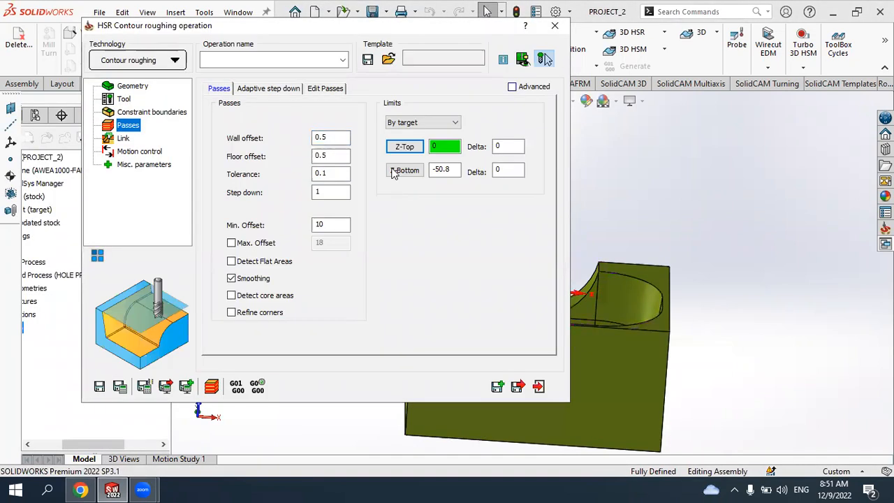
- Set the Z-Bottom pass limit by picking the bottom edge of the part, at -50.8
left_click(403, 170)
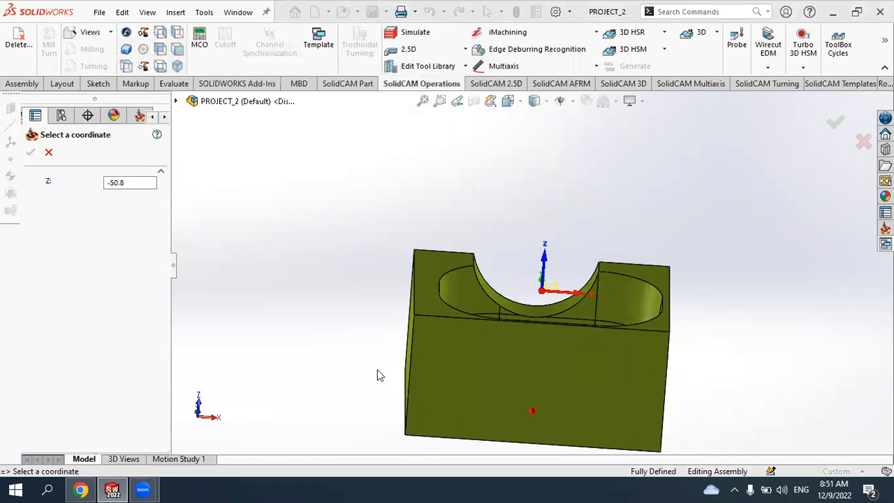
middle_click_drag(365, 371, 447, 320)
left_click(449, 320)
middle_click_drag(538, 340, 399, 329)
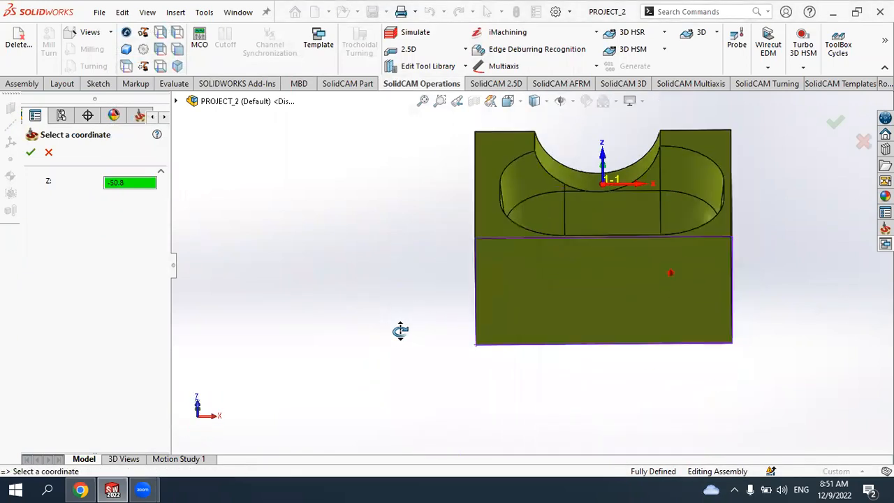
left_click(31, 152)
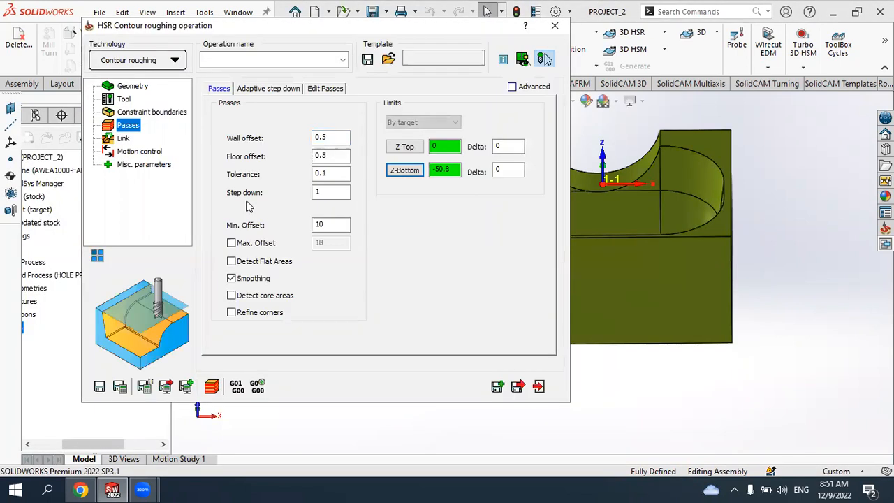
- Enable Detect Flat Areas, Detect core areas and Refine corners, keeping Smoothing on
left_click(232, 262)
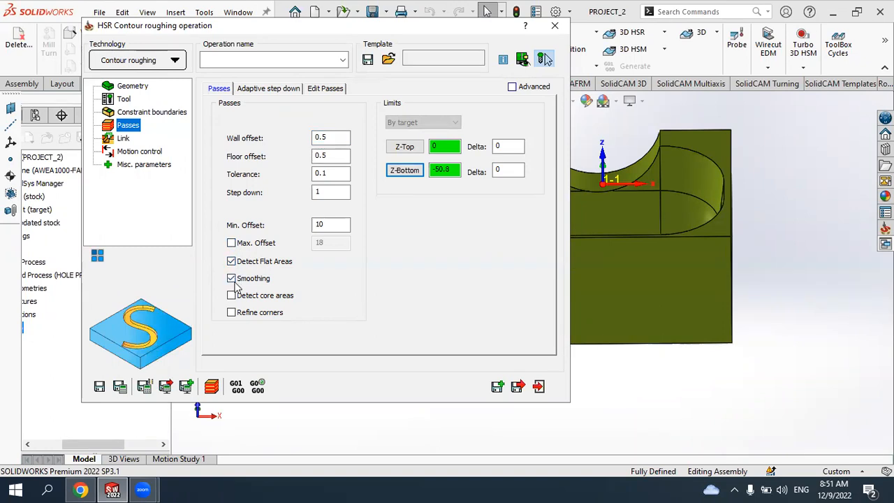
left_click(233, 280)
left_click(232, 280)
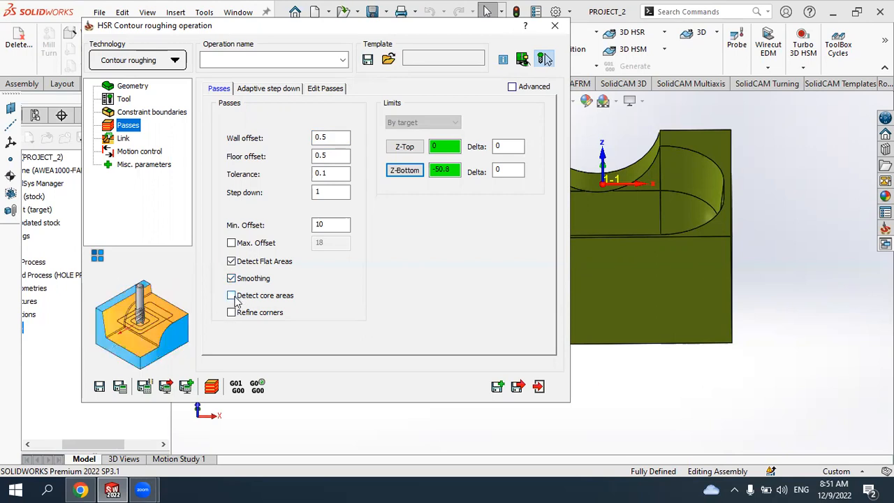
left_click(231, 298)
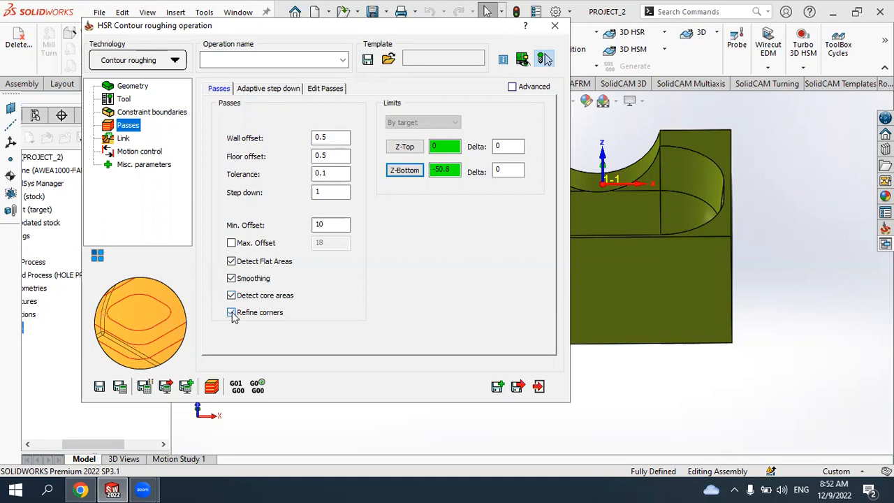
left_click(232, 312)
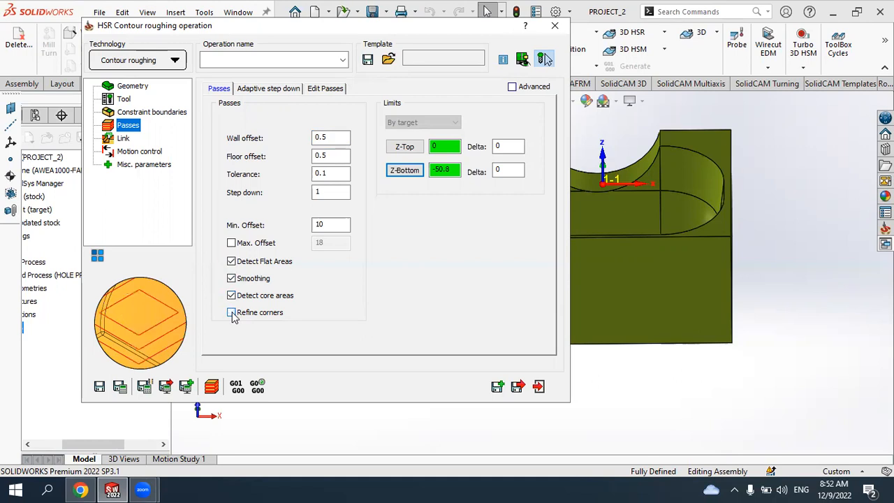
left_click(233, 313)
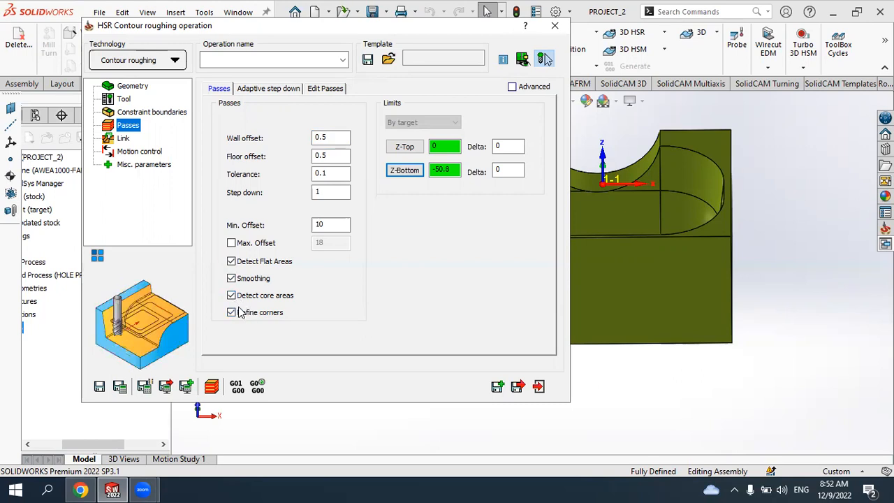
- Make the link start from and return to the home point, setting the home point Z to 100
left_click(266, 92)
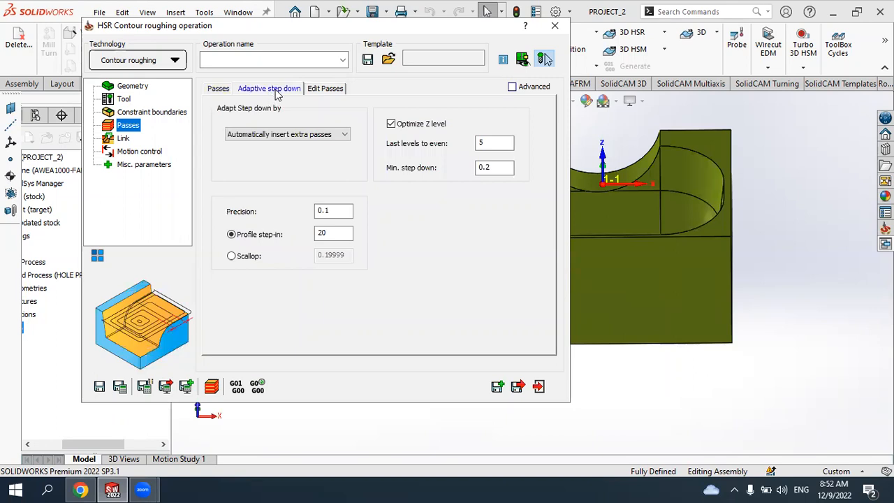
left_click(499, 141)
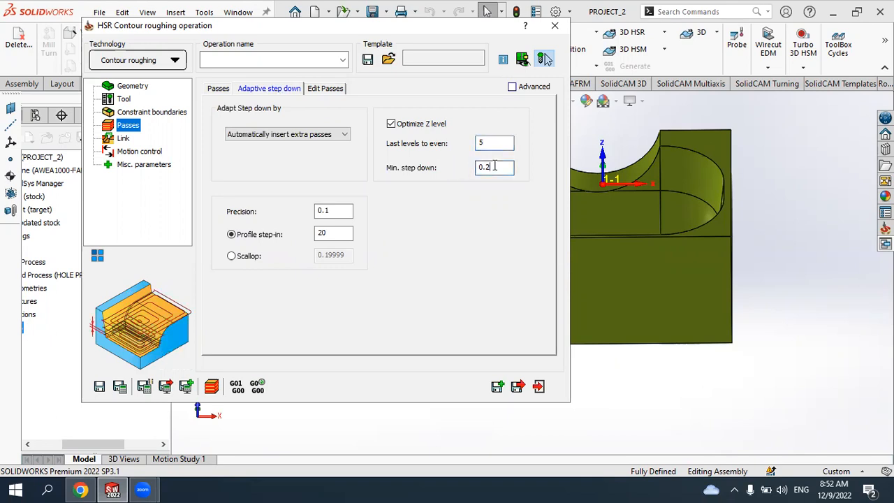
left_click(494, 169)
left_click(499, 141)
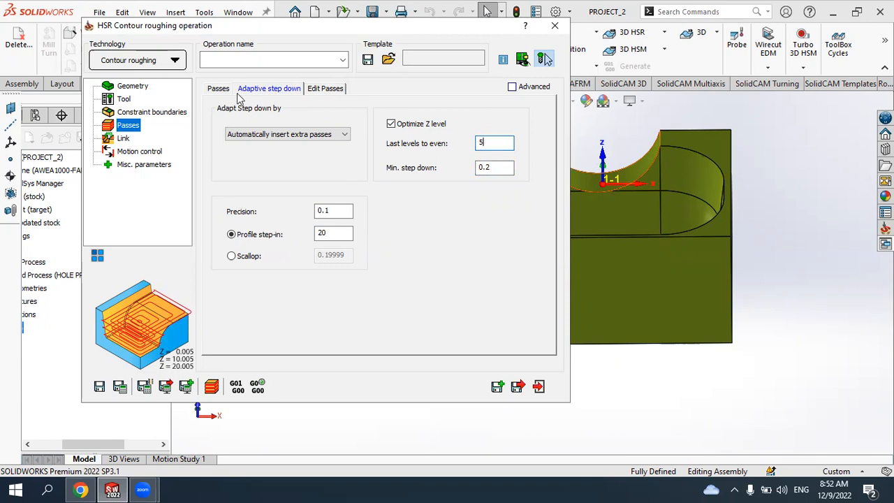
left_click(127, 139)
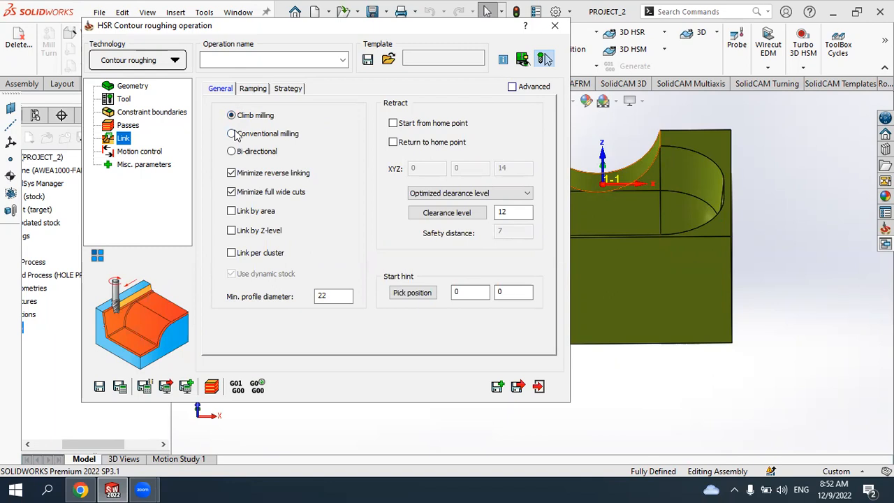
left_click(394, 123)
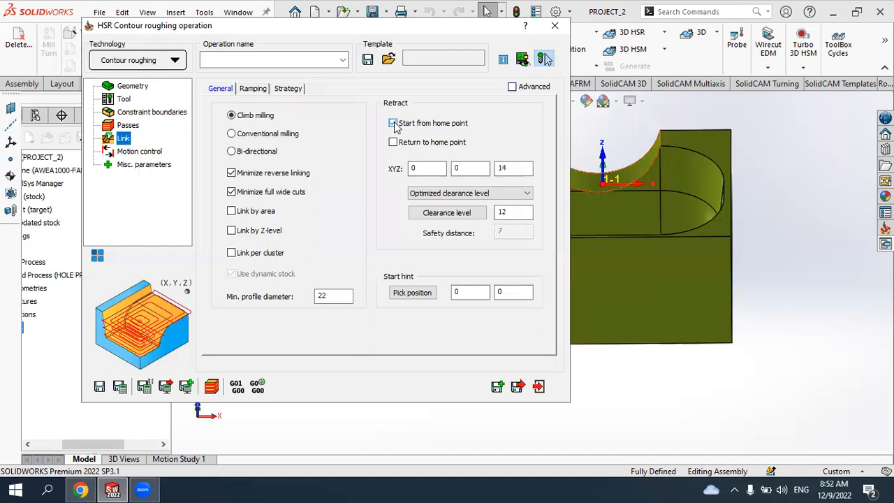
left_click_drag(515, 169, 465, 171)
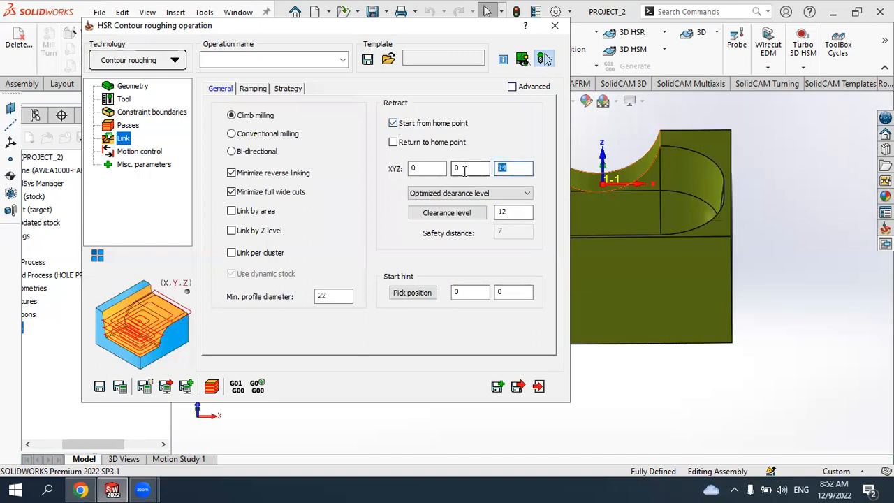
type("100")
left_click(395, 144)
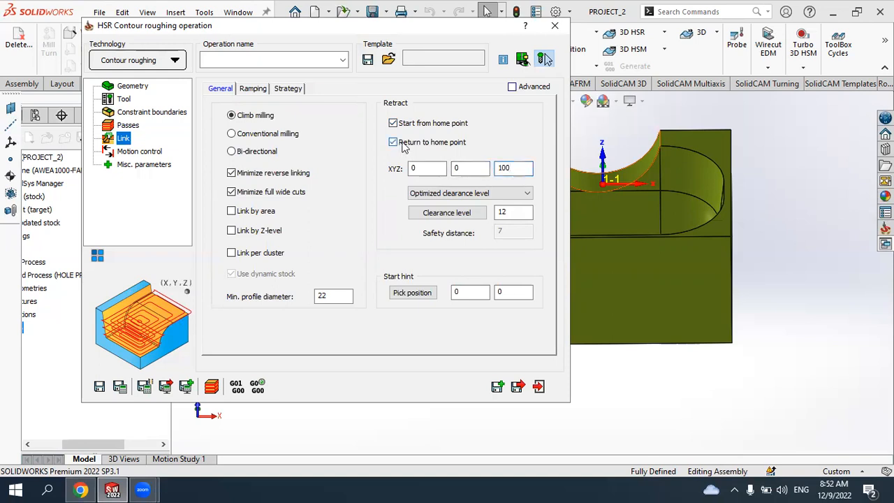
- Review the link ramping and strategy settings
left_click(253, 90)
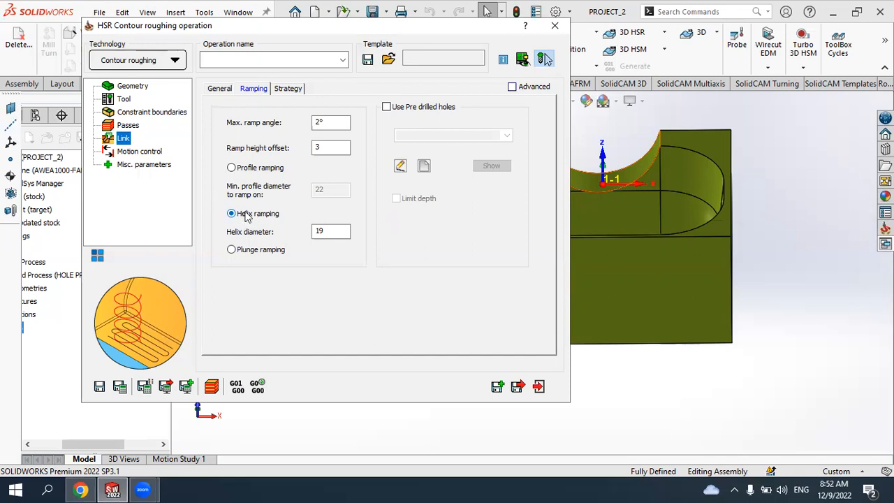
left_click(289, 91)
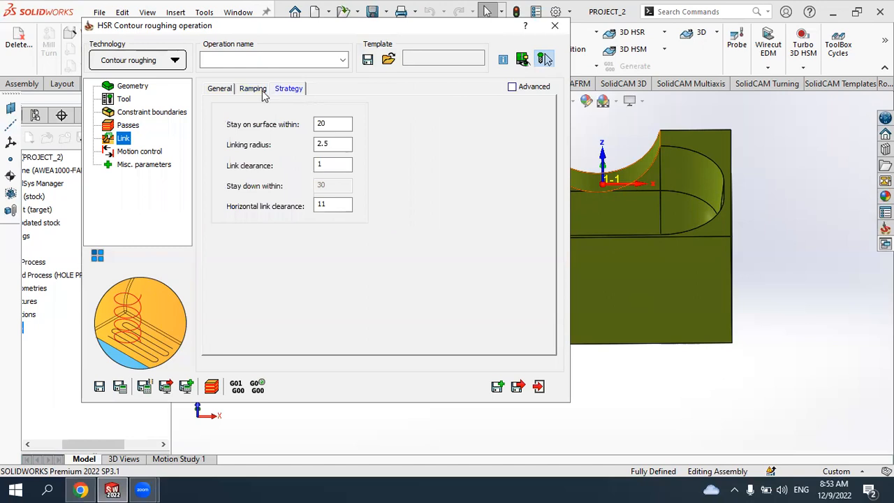
left_click(255, 91)
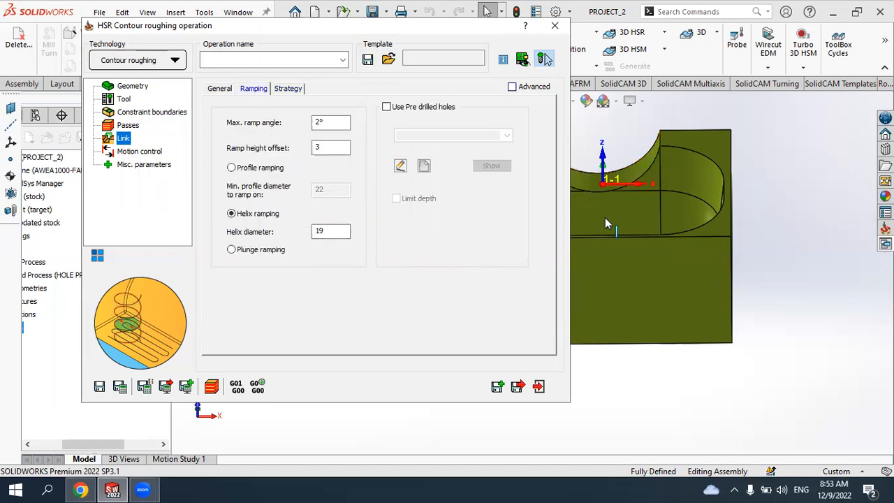
scroll(632, 238, "up", 2)
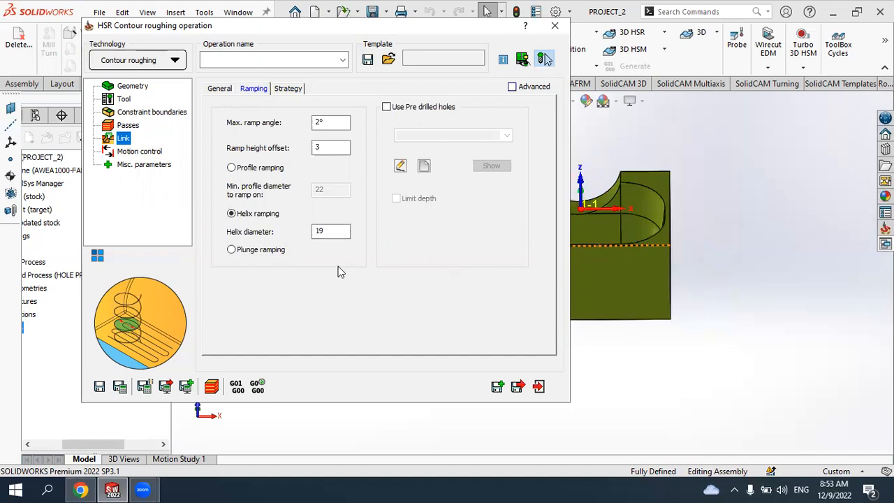
- Save and calculate the Contour Roughing operation to generate its toolpath
left_click(119, 388)
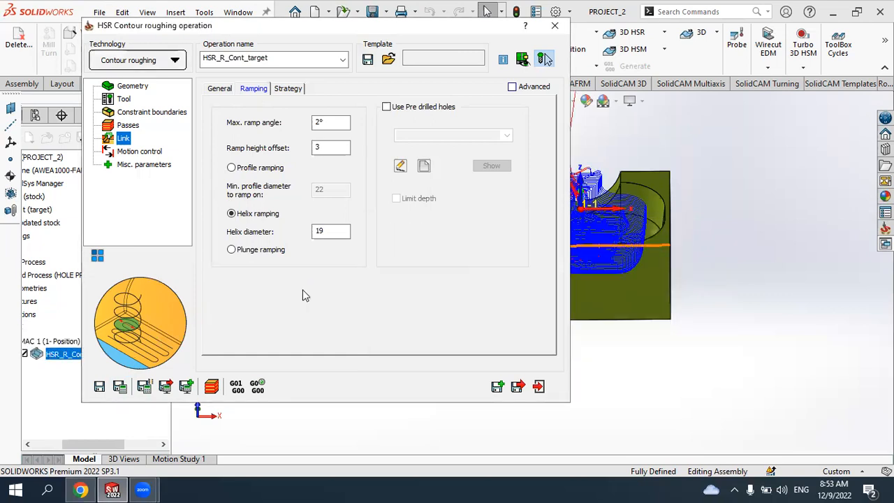
scroll(642, 254, "up", 2)
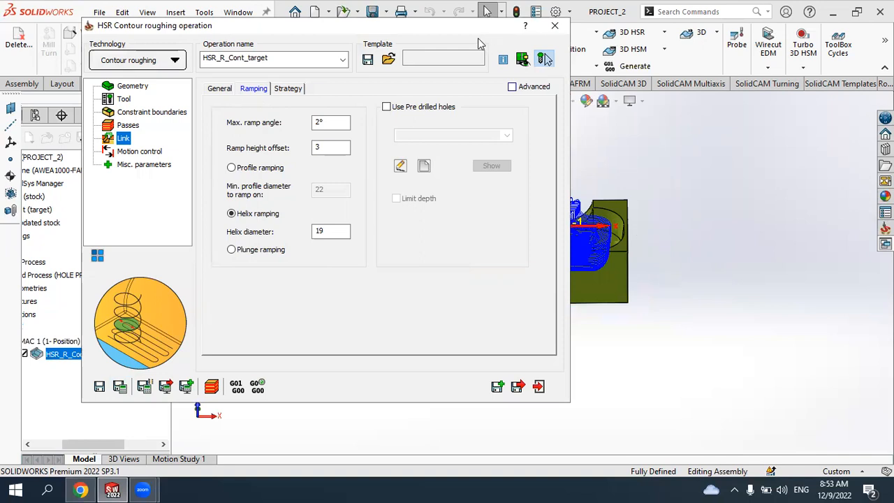
left_click_drag(417, 32, 296, 36)
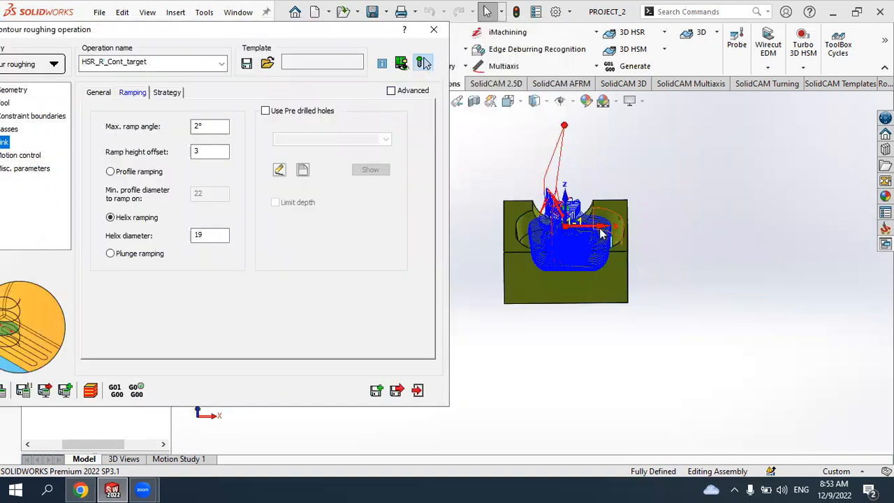
- Run a SolidVerify simulation of the Contour Roughing toolpath and watch the material removal
scroll(551, 296, "up", 1)
scroll(552, 296, "down", 3)
middle_click_drag(552, 297, 492, 296)
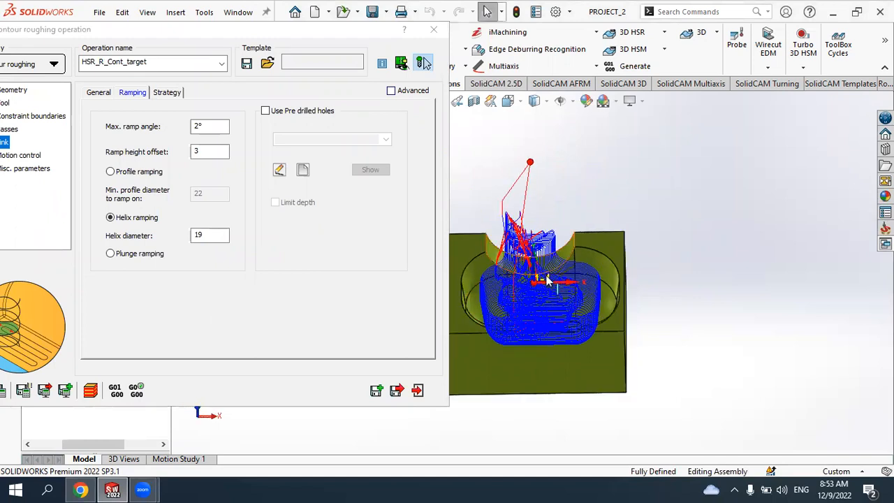
left_click(91, 393)
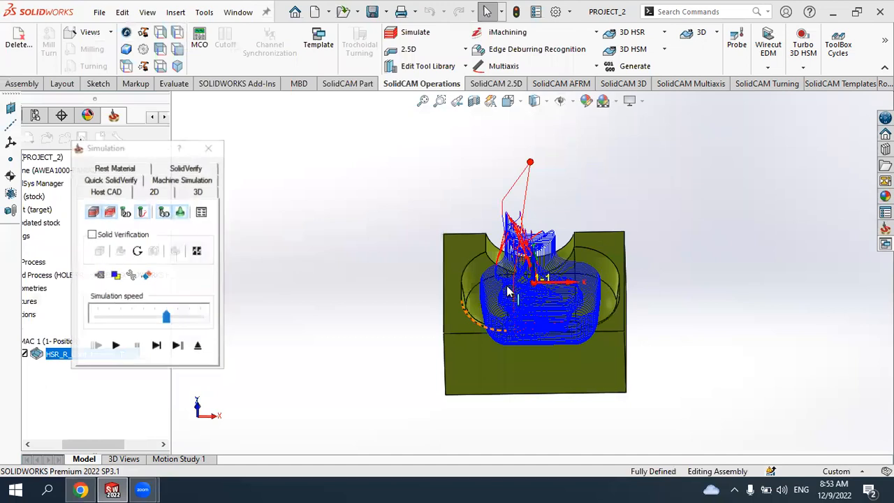
left_click(182, 170)
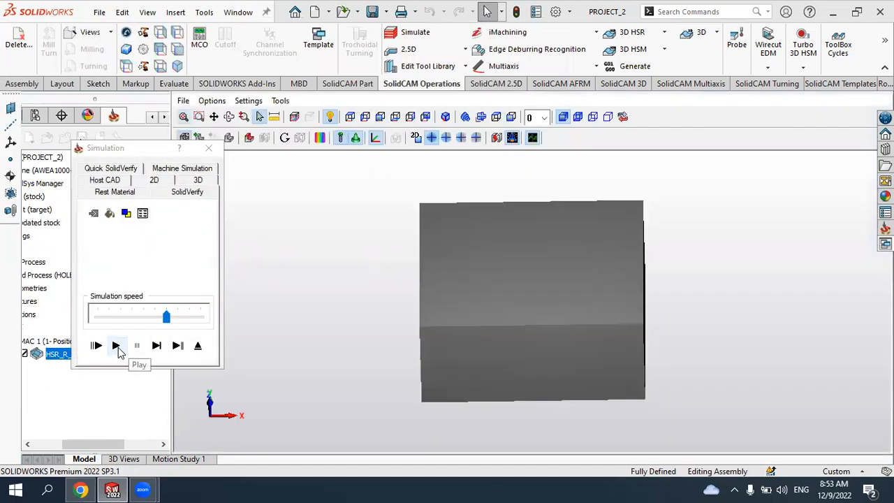
left_click(116, 346)
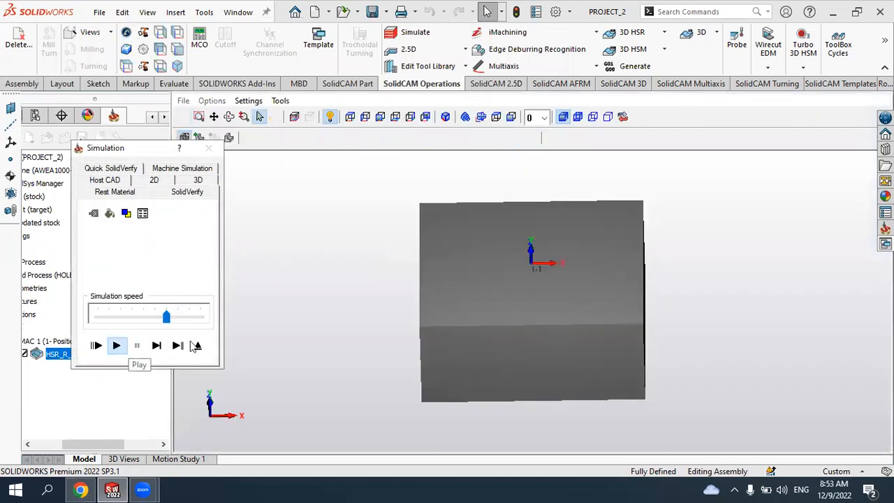
scroll(549, 256, "up", 3)
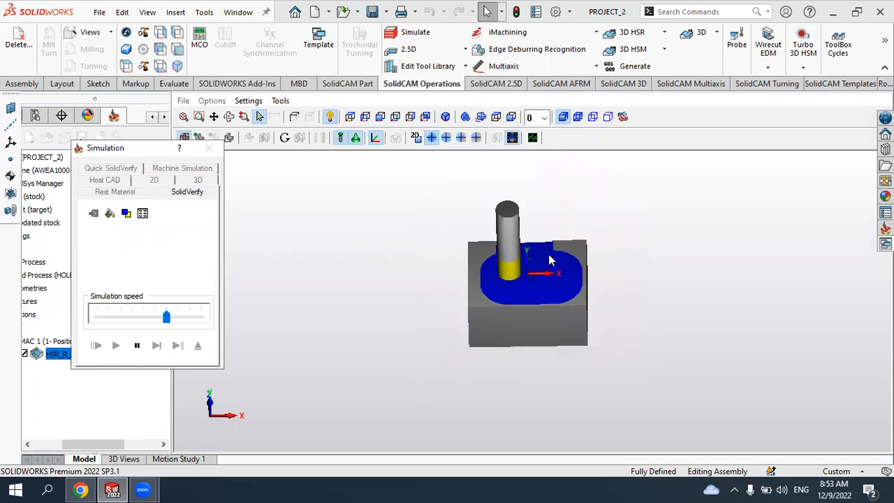
scroll(544, 251, "down", 3)
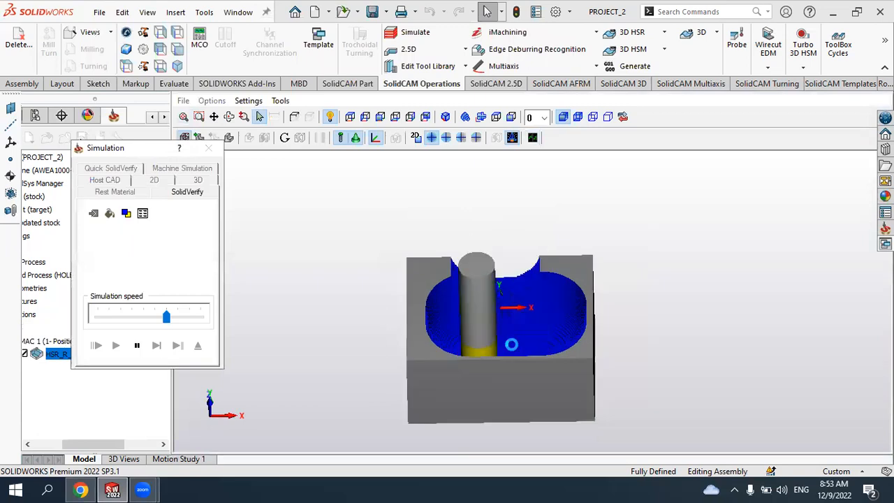
left_click(208, 147)
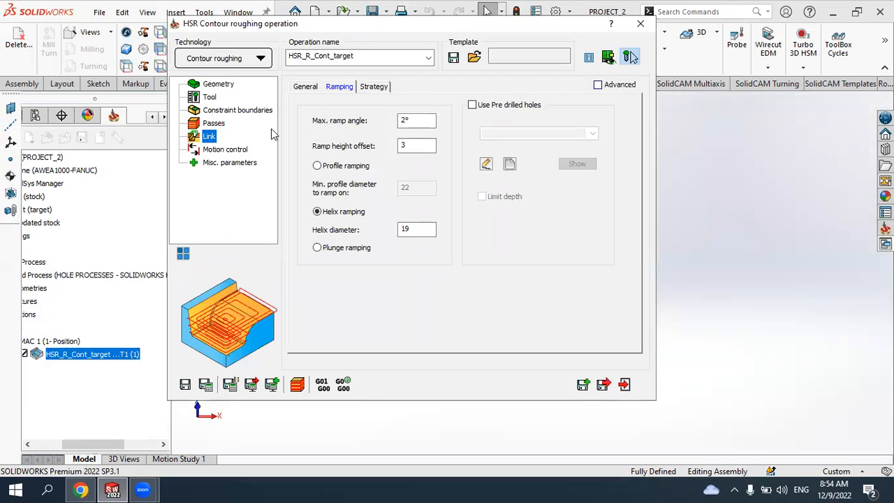
- Review the link strategy, ramping and general settings and the passes adaptive step-down, then close the operation
left_click(373, 87)
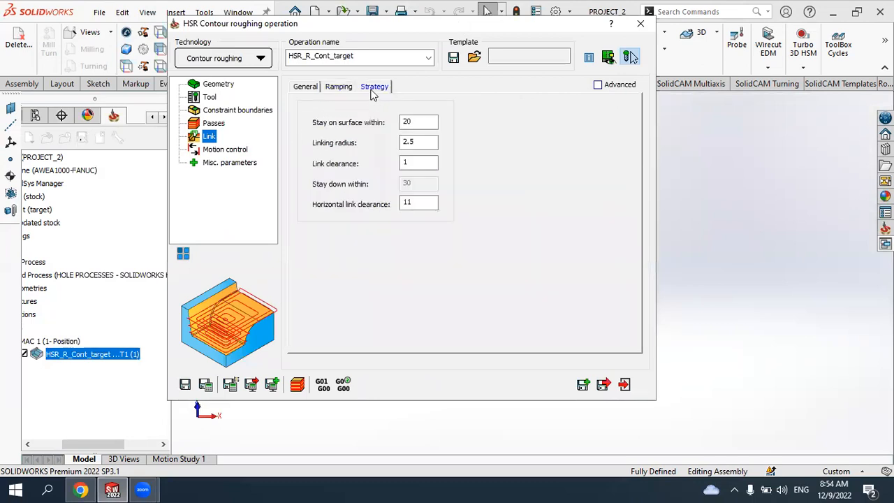
left_click(340, 88)
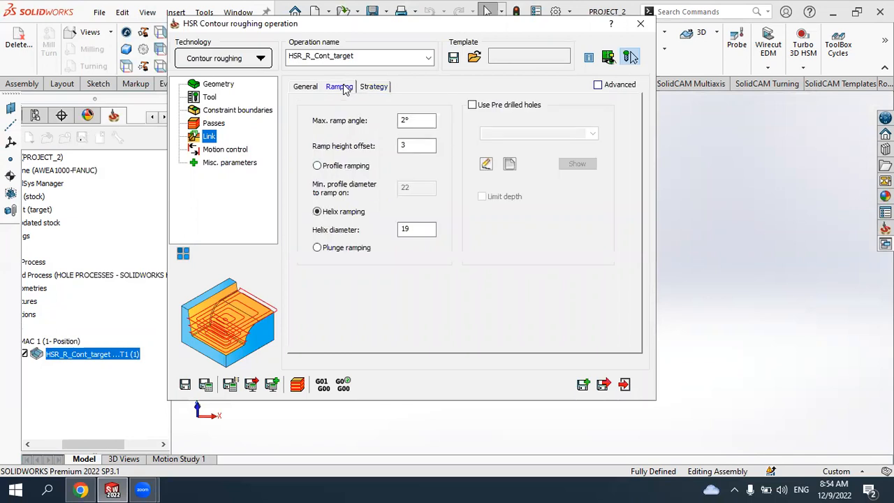
left_click(307, 88)
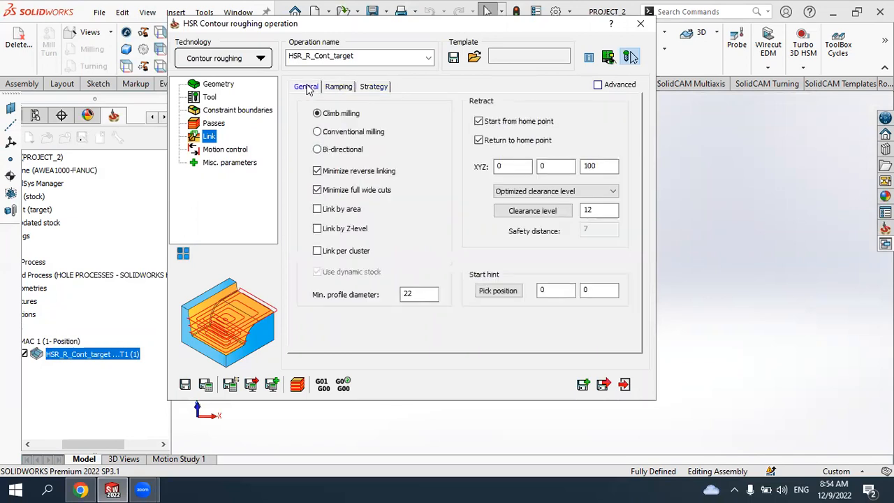
left_click(216, 123)
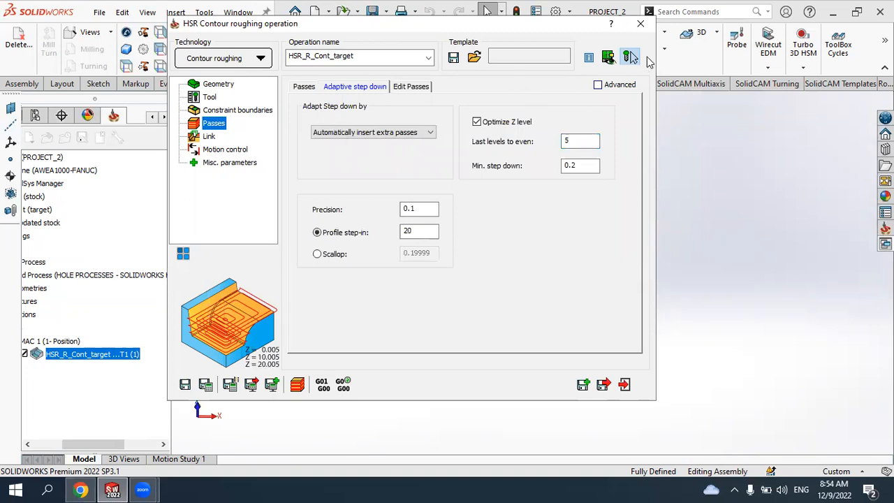
left_click(640, 23)
- Delete the HSR_R_Cont_target Contour Roughing operation from the operations tree
left_click_drag(86, 441, 53, 442)
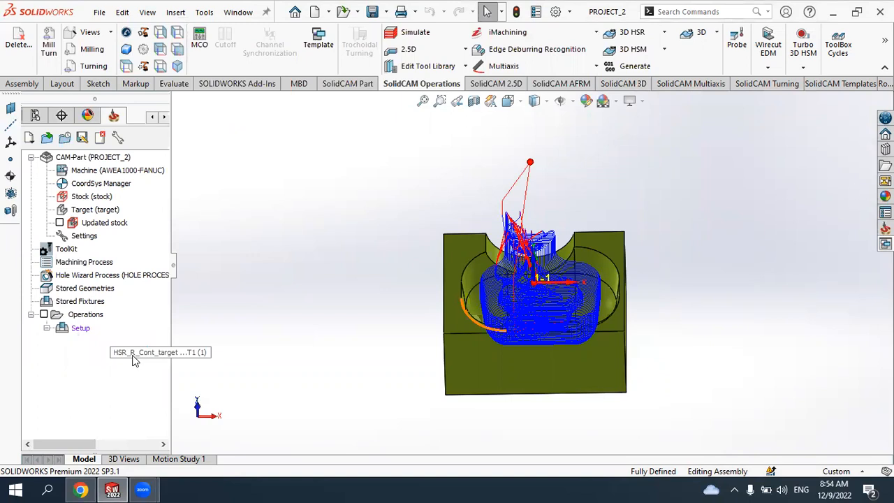
key("Delete")
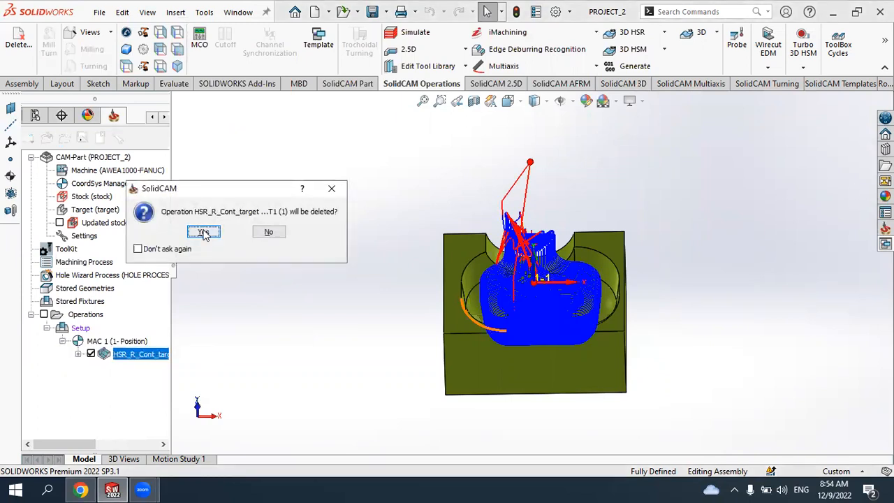
left_click(203, 234)
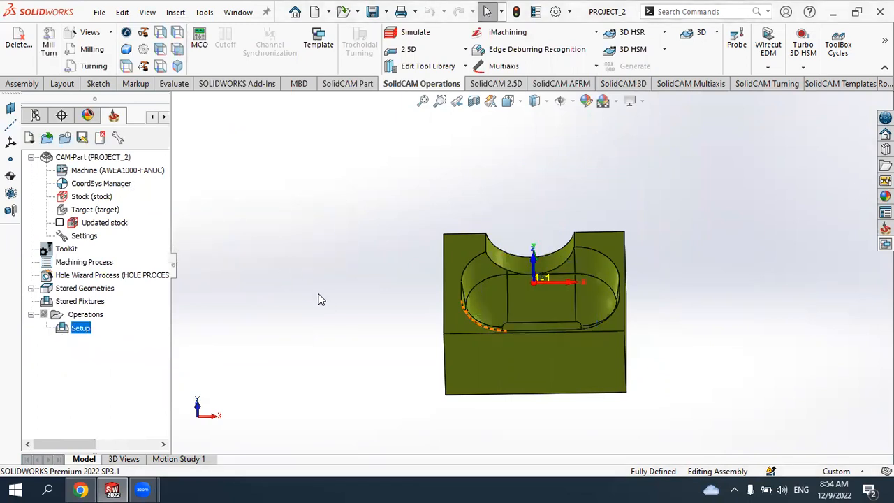
- Start a new 3D HSR Hatch Roughing operation using the target geometry
left_click(663, 32)
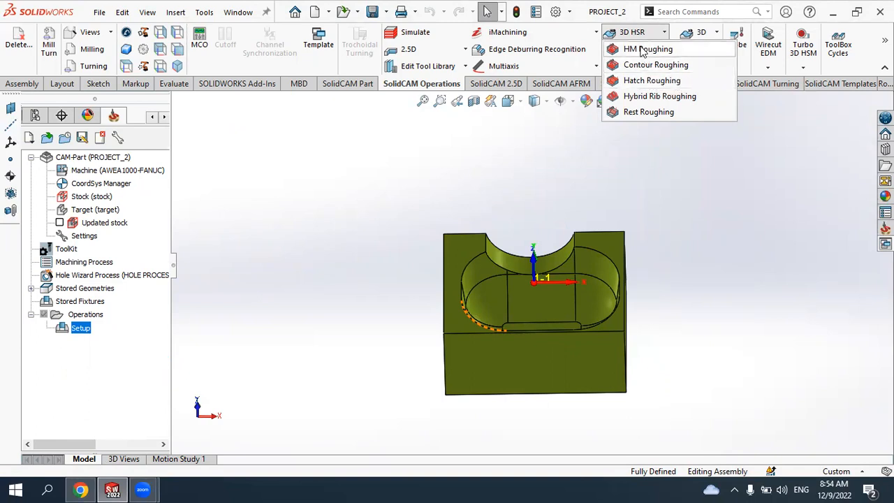
left_click(650, 81)
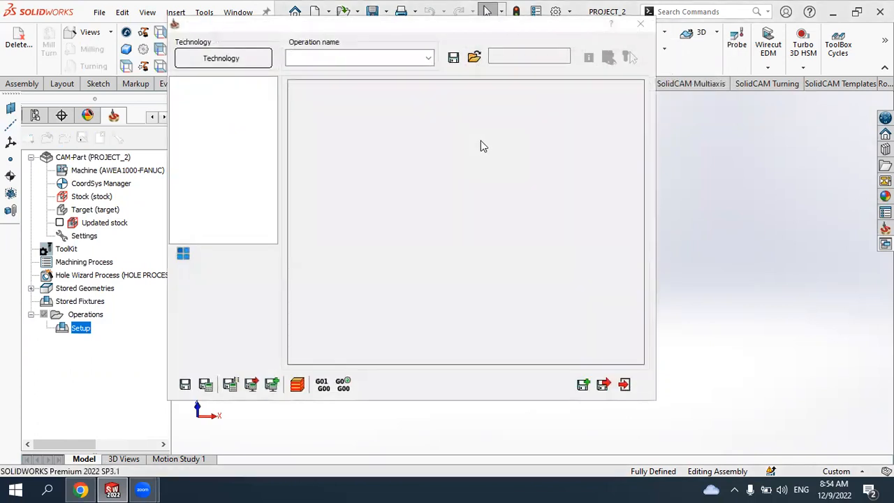
left_click(220, 60)
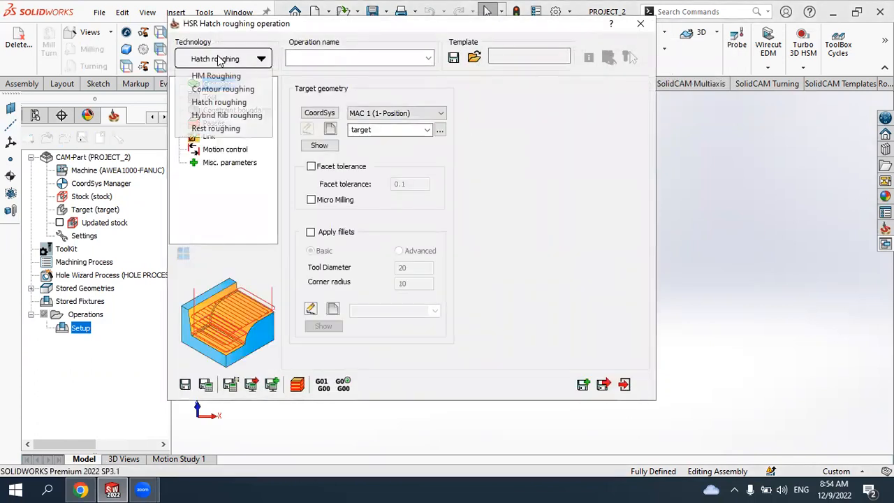
left_click(218, 102)
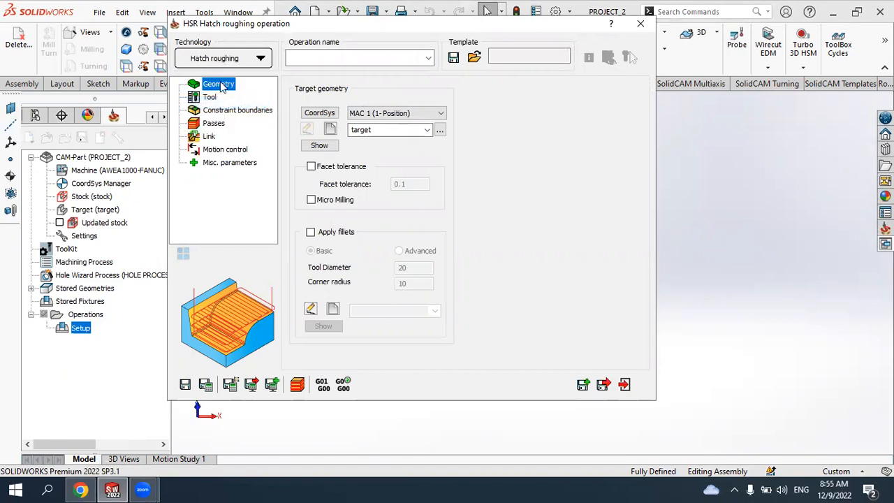
left_click(427, 131)
left_click(427, 133)
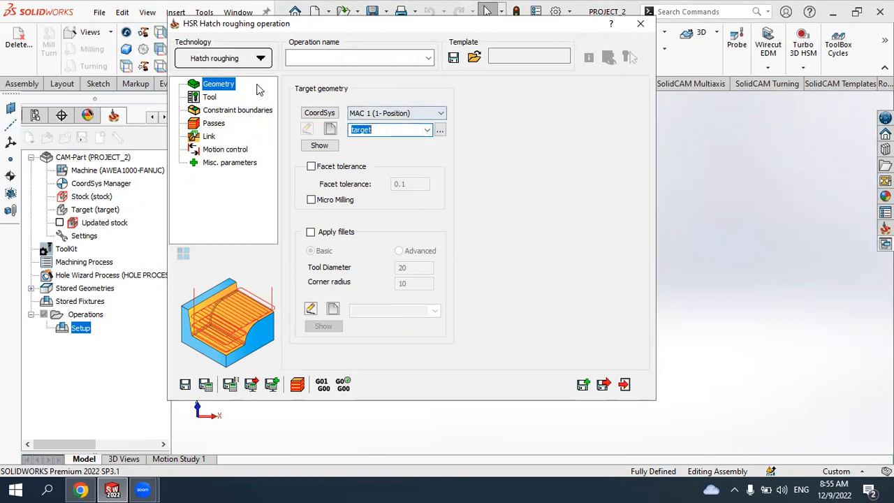
- Select the 20 mm end mill from the part toolkit as the operation's tool
left_click(210, 98)
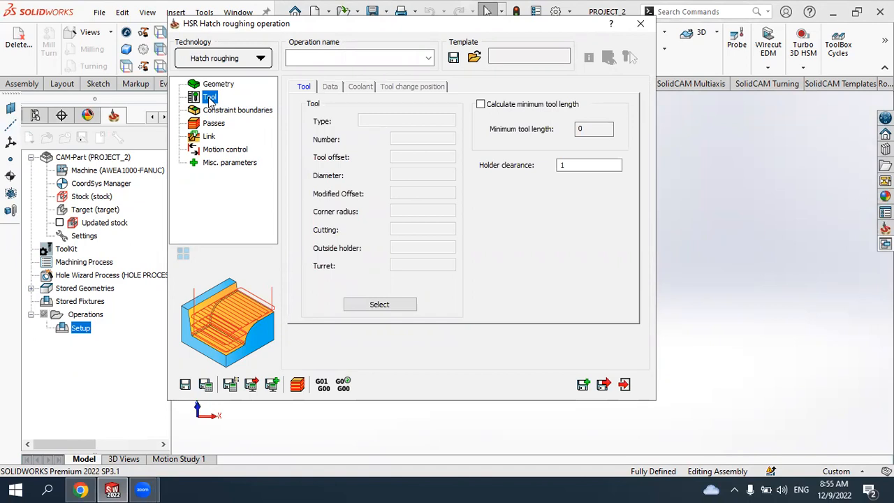
left_click(379, 304)
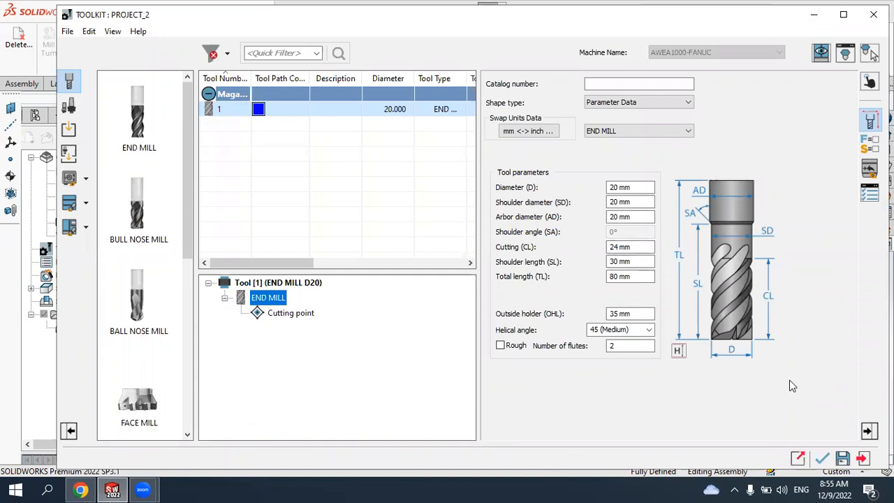
left_click(821, 458)
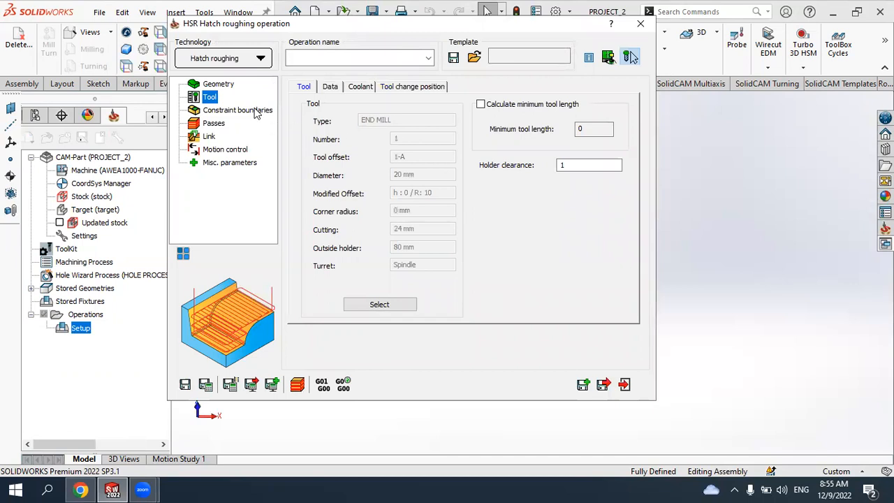
- Enable Detect Flat Areas and Refine corners for the hatch roughing passes
left_click(257, 112)
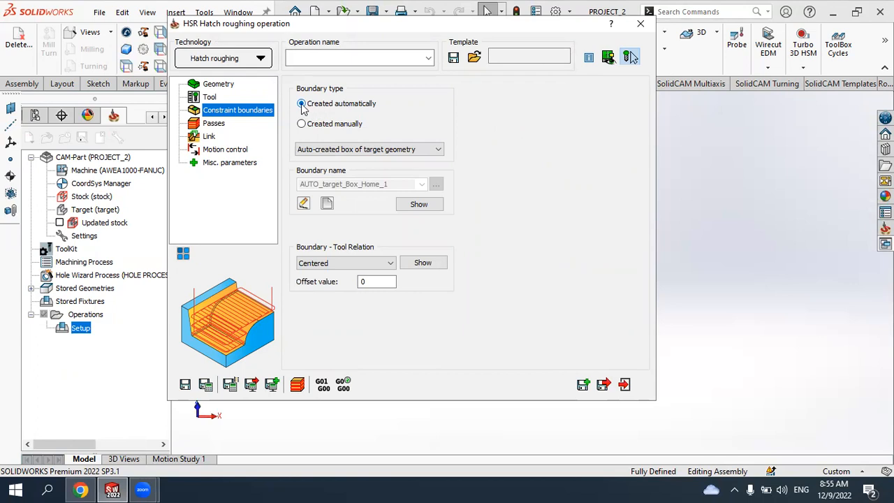
left_click(220, 124)
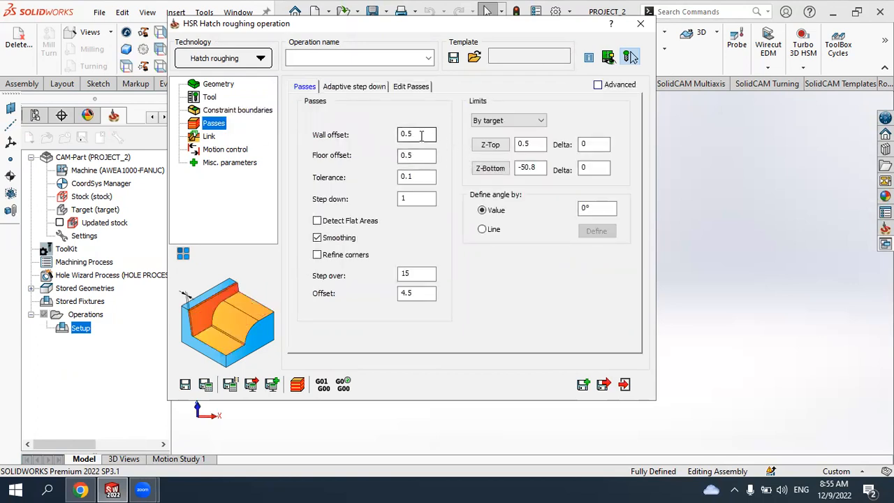
left_click(417, 154)
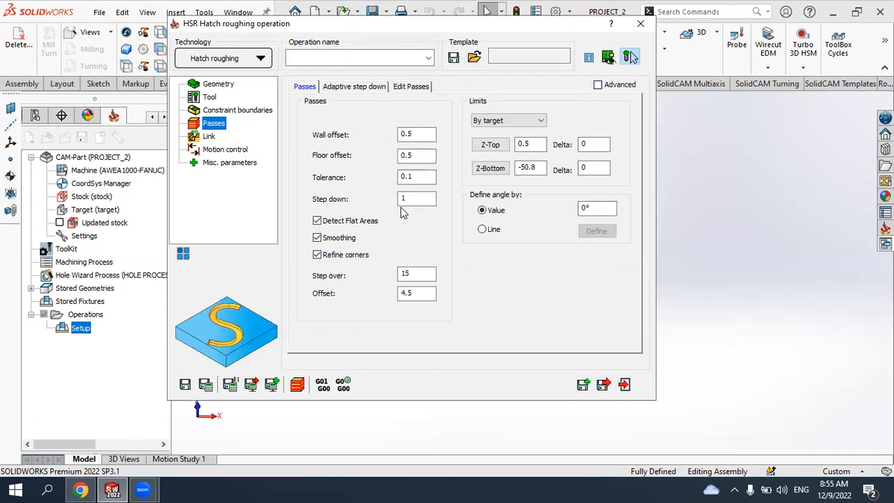
- Review the link raster-pass direction options and the ramping settings
left_click(213, 139)
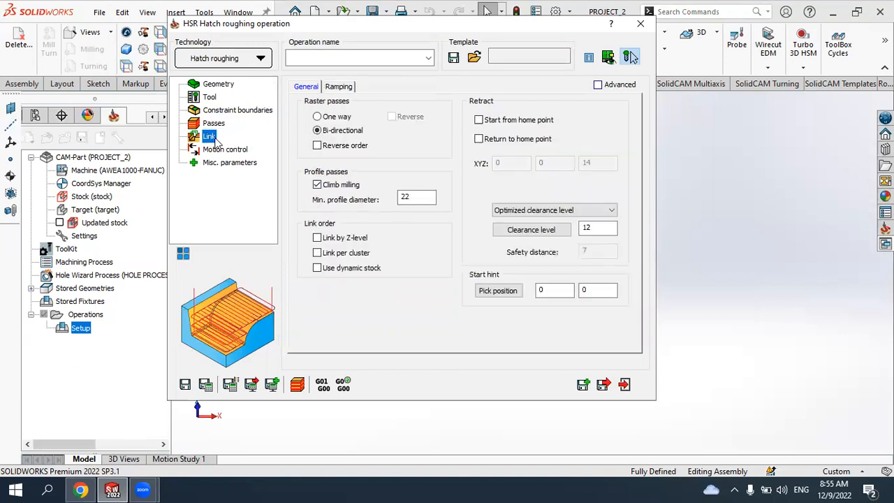
left_click(333, 120)
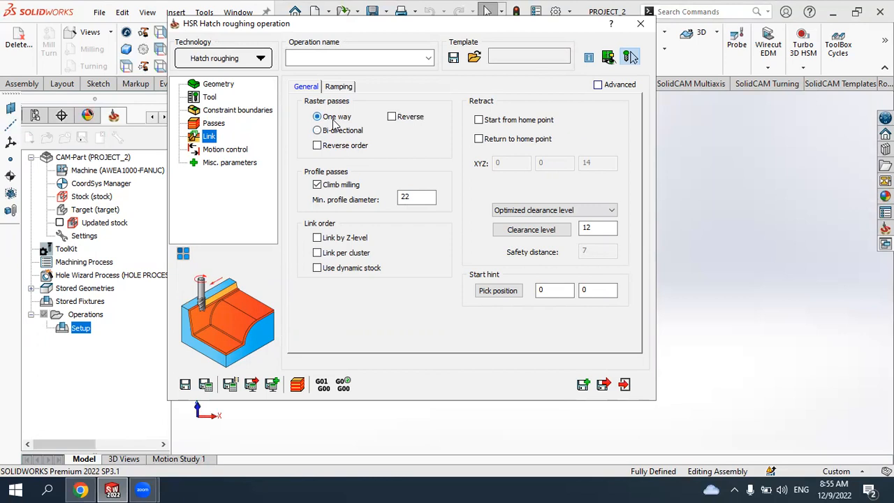
left_click(337, 131)
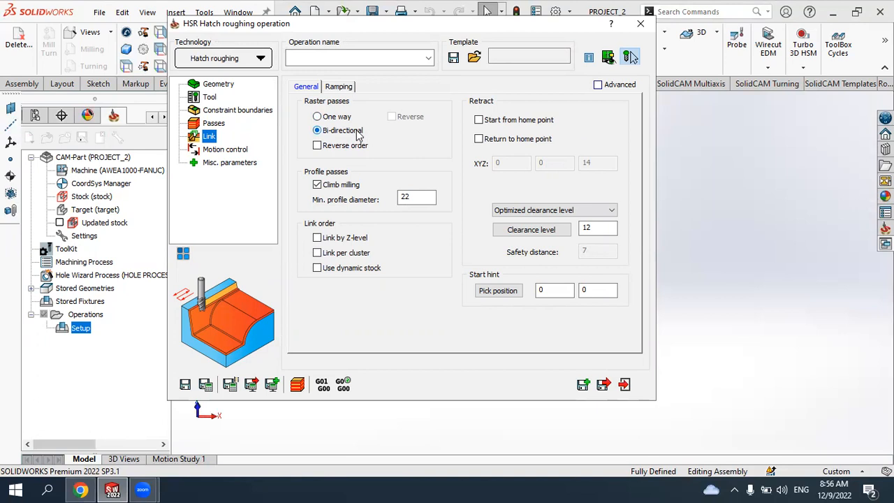
left_click(341, 88)
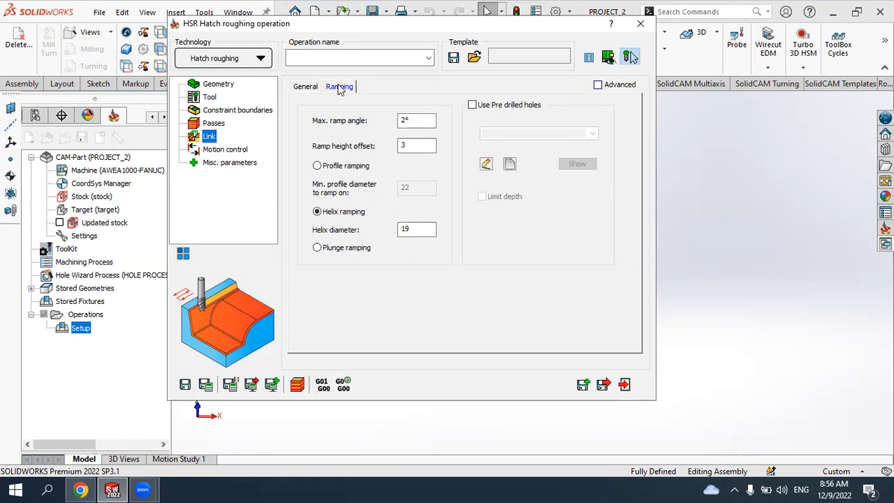
left_click(307, 87)
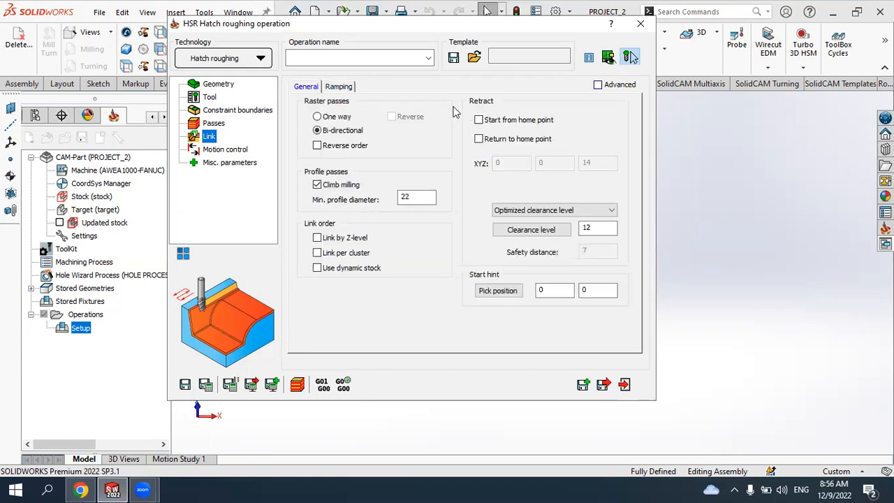
- Enable start and return from the home point, set the home Z to 100, and save and calculate the hatch roughing operation
left_click(478, 120)
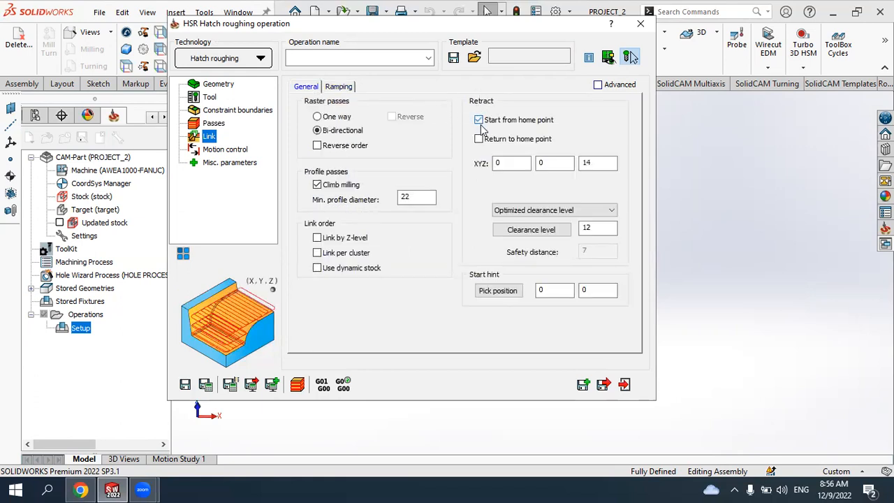
left_click(478, 139)
double_click(611, 165)
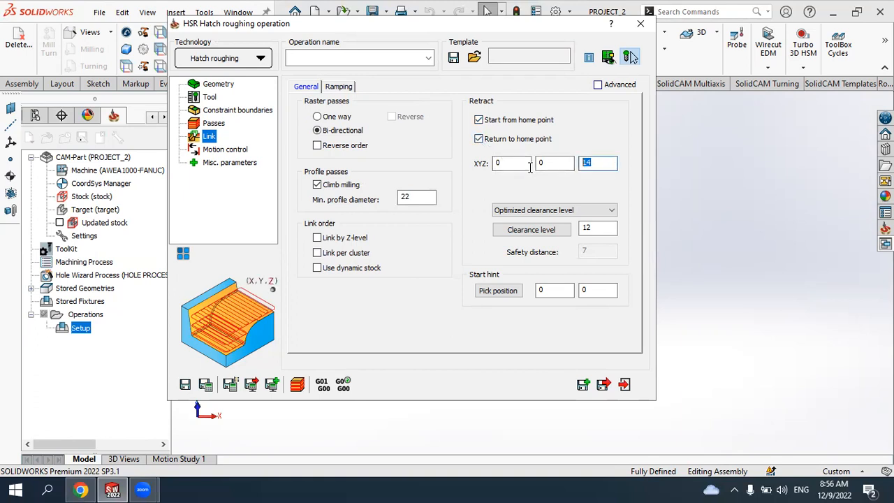
type("100")
left_click(204, 387)
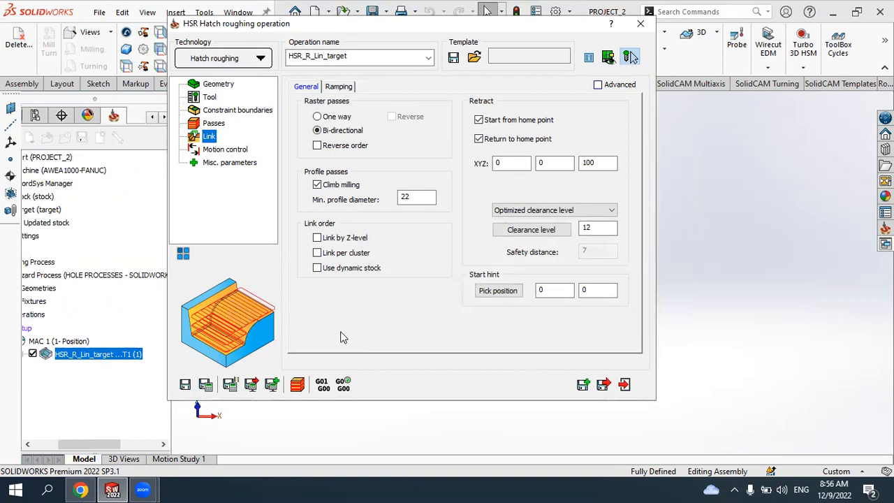
- Simulate the hatch roughing toolpath in SolidVerify and inspect the machined result
left_click(297, 384)
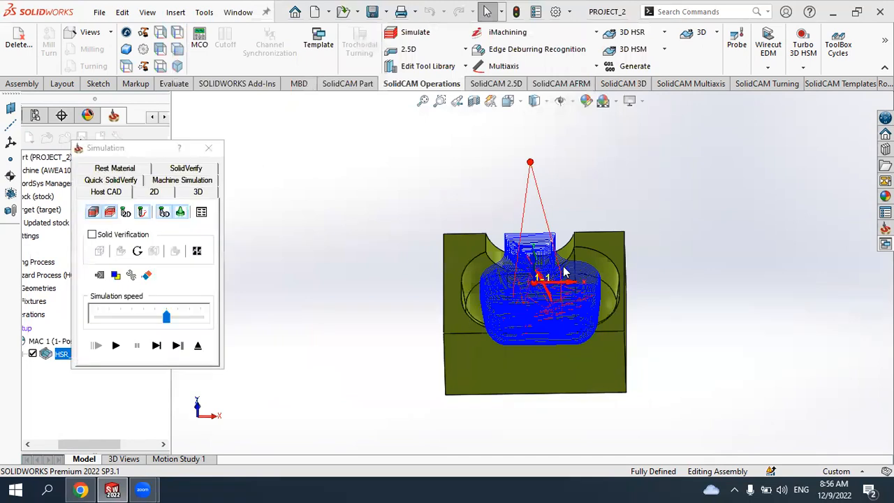
left_click(185, 169)
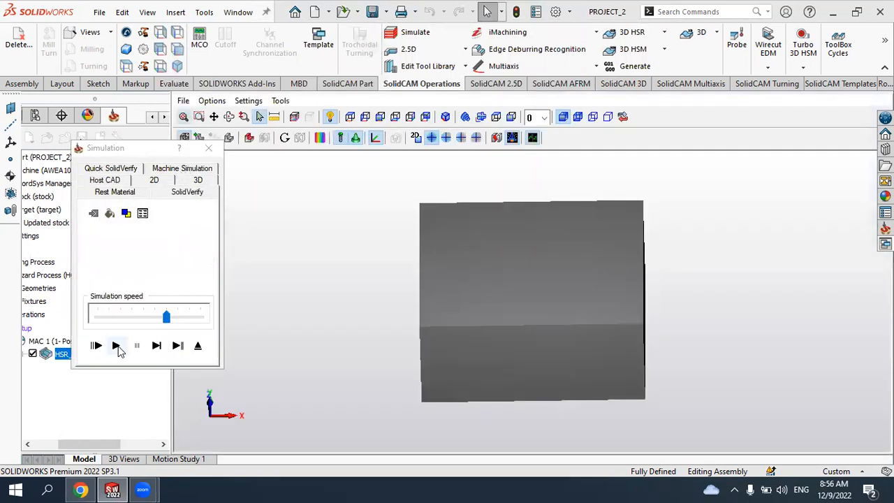
left_click(116, 346)
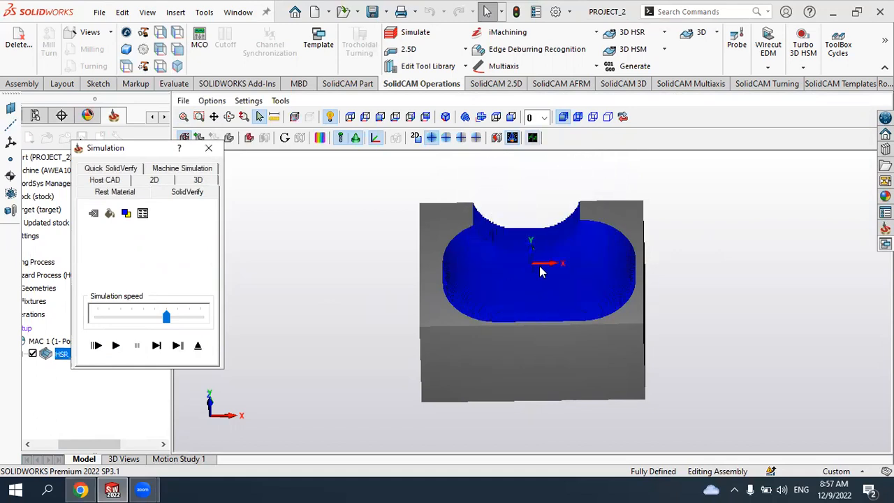
scroll(521, 239, "up", 3)
scroll(506, 256, "down", 5)
scroll(525, 266, "up", 6)
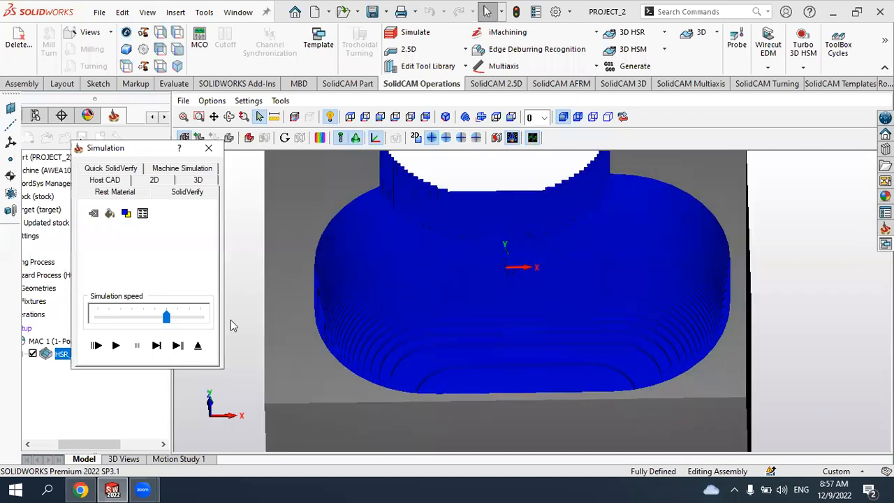
left_click(208, 147)
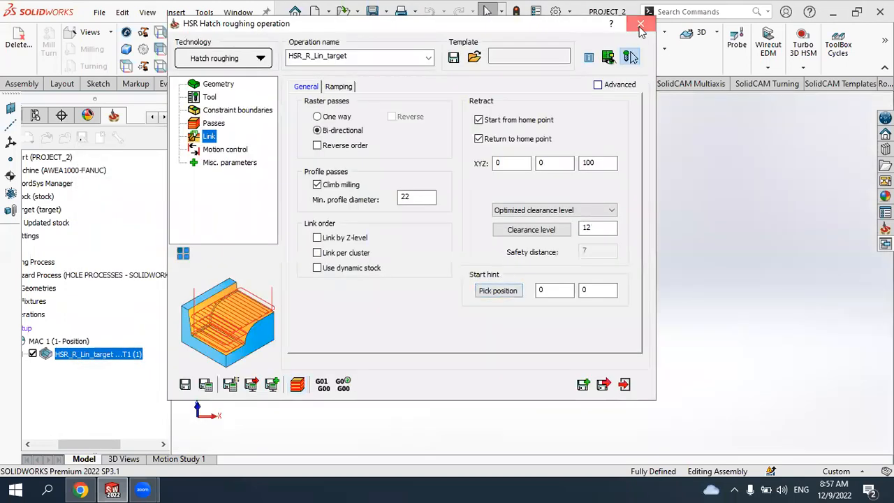
- Close the hatch roughing operation and start a new 3D HSR Rest Roughing operation
left_click(641, 23)
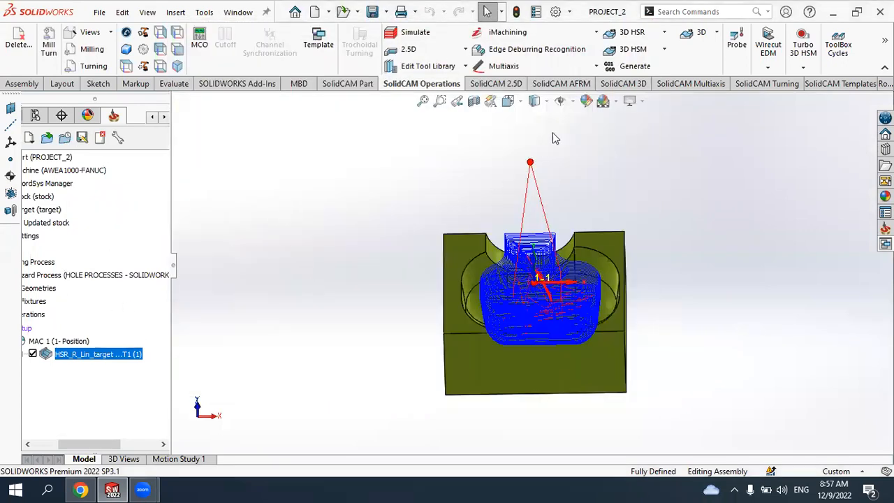
left_click(665, 51)
left_click(664, 33)
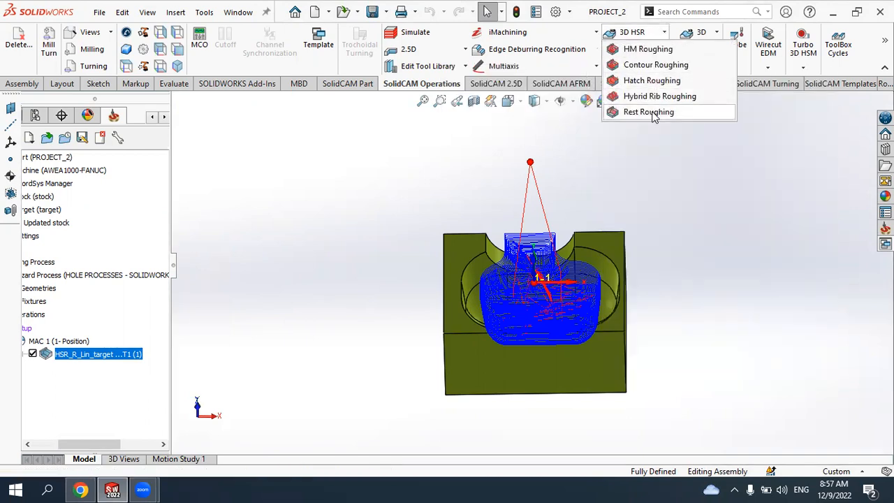
left_click(649, 112)
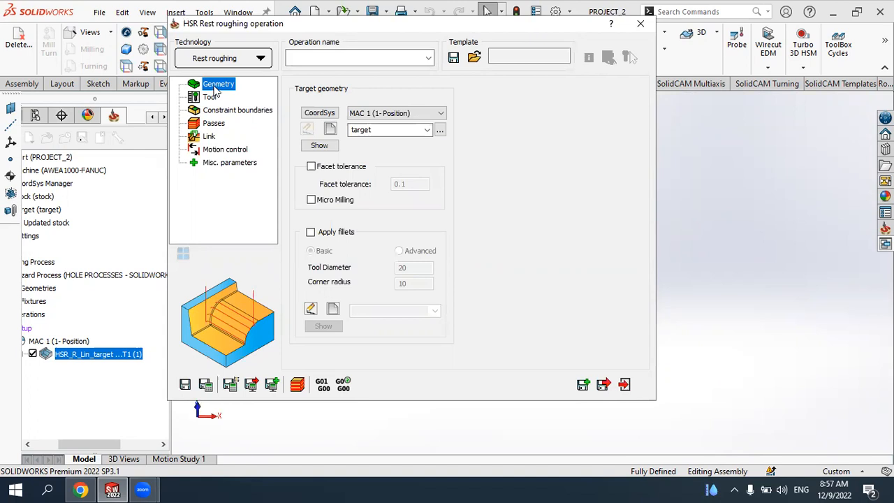
- Choose target as the rest roughing operation's target geometry
left_click(427, 129)
left_click(371, 143)
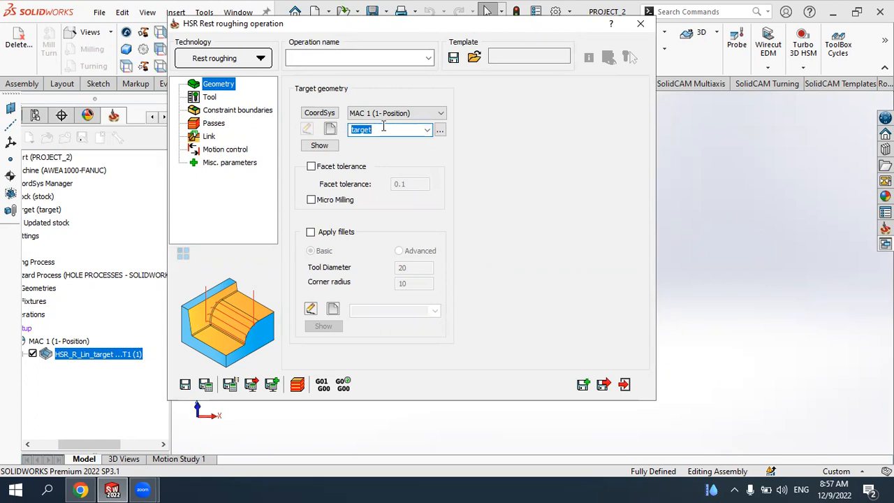
- Add a new 6 mm end mill to the part toolkit and select it as the rest roughing tool
left_click(211, 97)
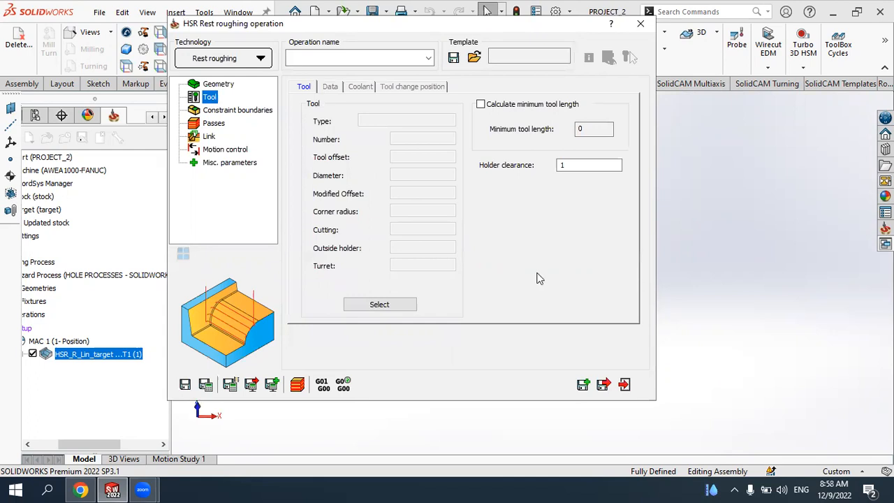
left_click(389, 305)
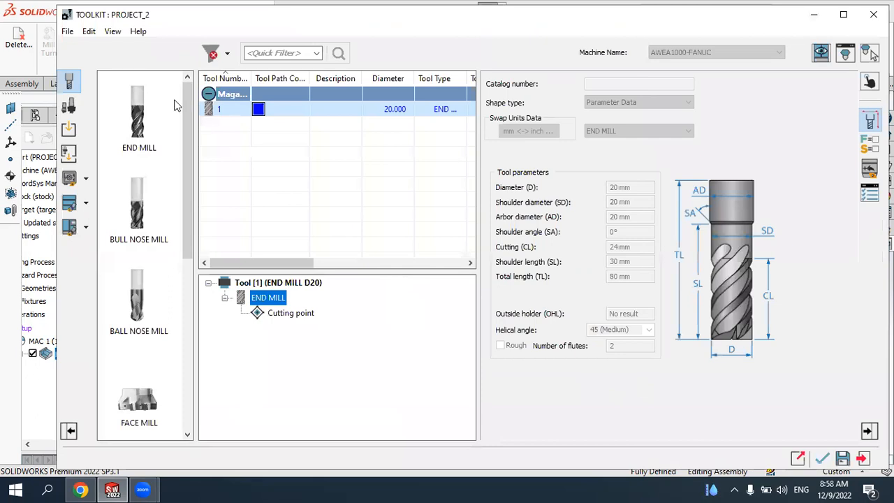
left_click(137, 122)
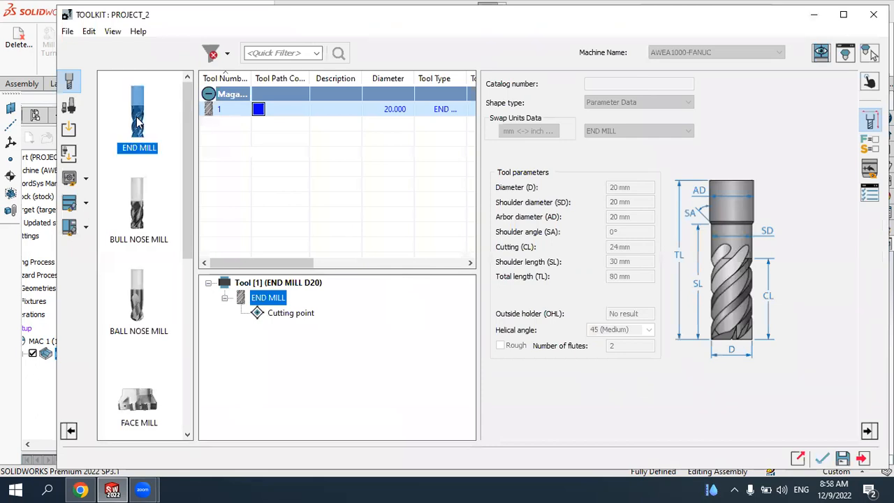
double_click(137, 123)
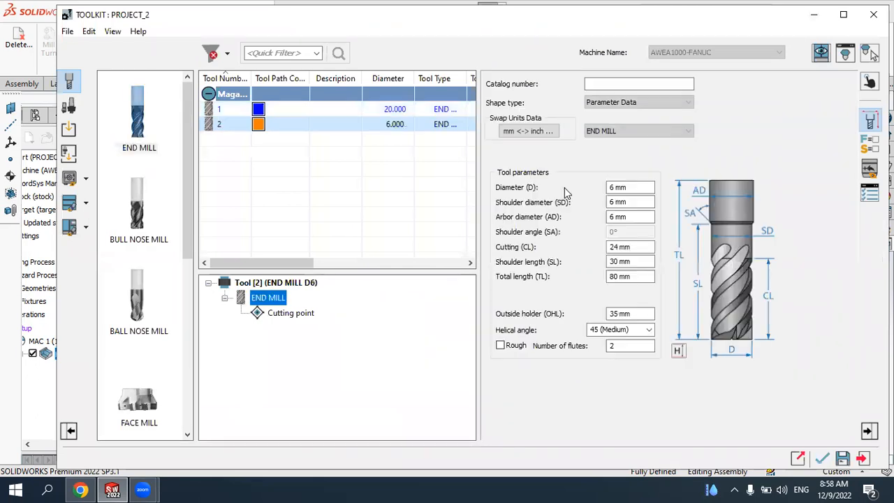
left_click(633, 187)
left_click(629, 202)
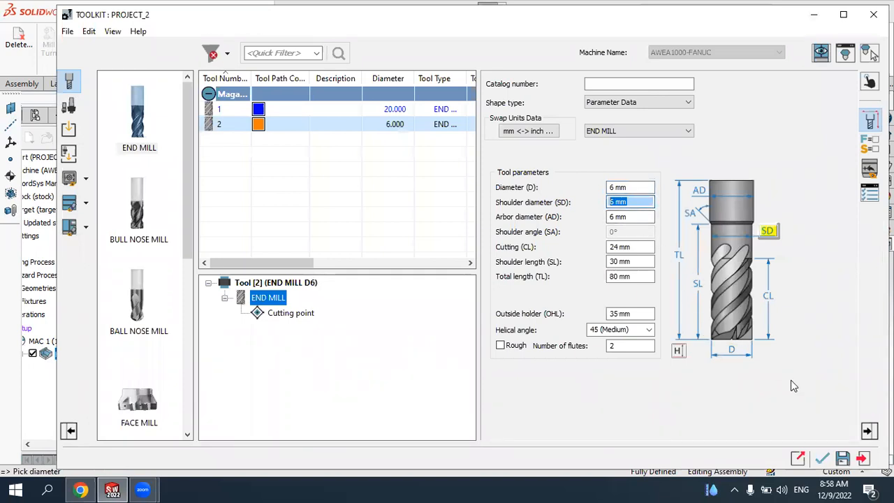
left_click(218, 111)
left_click(222, 125)
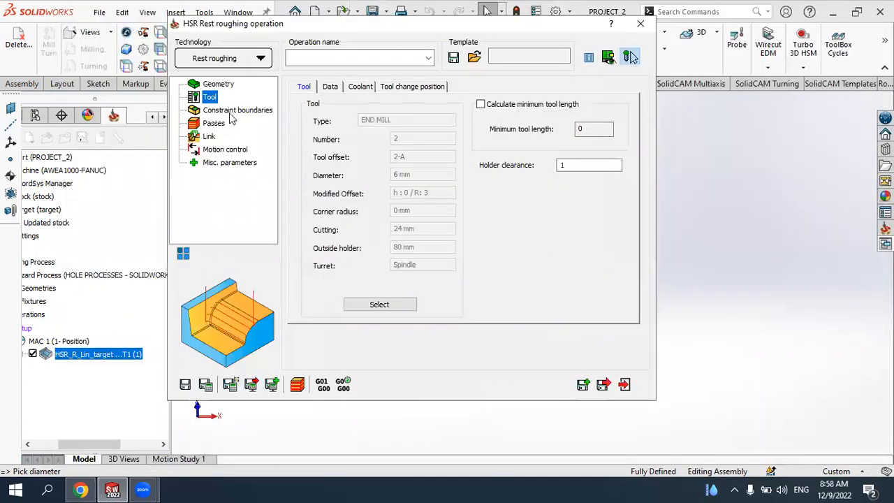
left_click(230, 116)
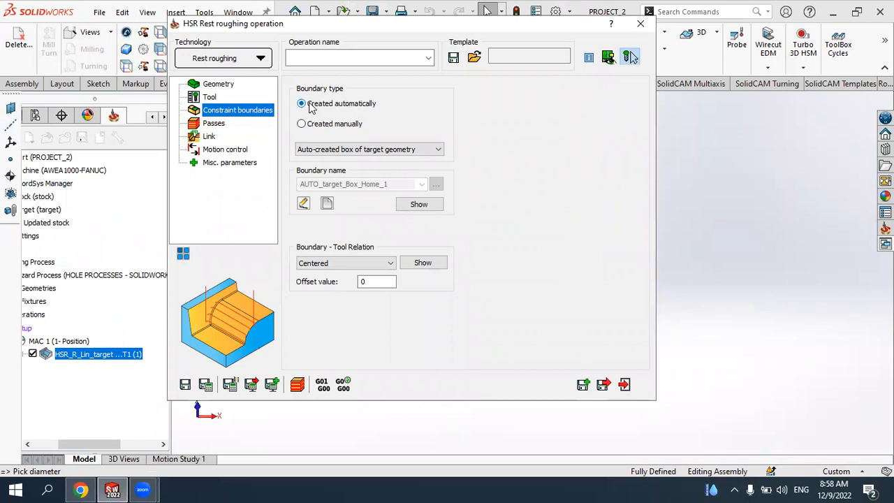
- Set the wall offset and floor offset of the rest roughing passes to 0.2
left_click(215, 124)
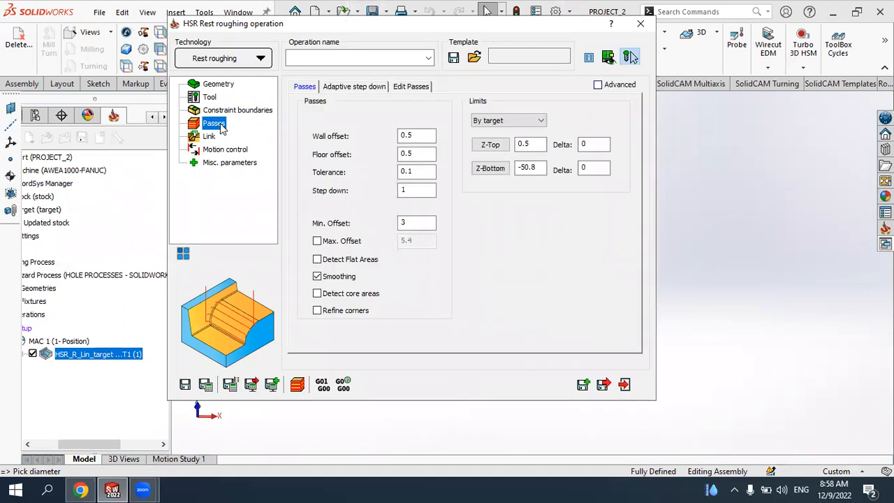
left_click(420, 135)
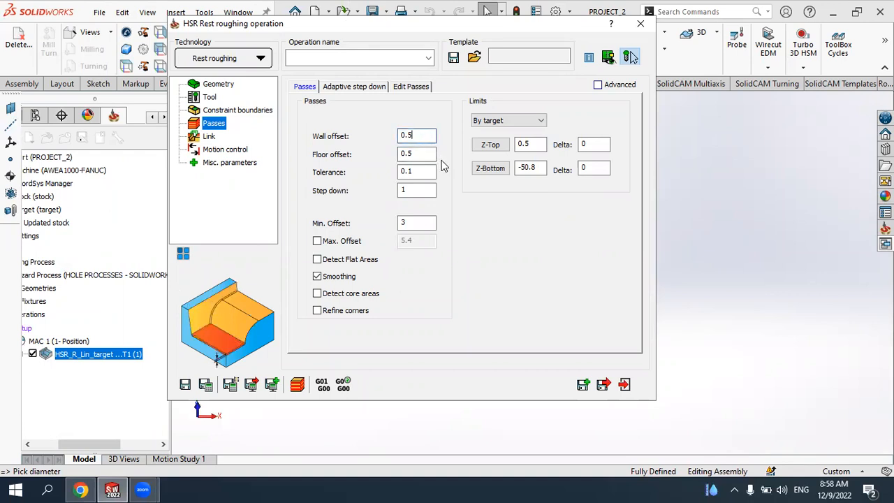
key("BackSpace")
type("2")
double_click(423, 153)
type("0.2")
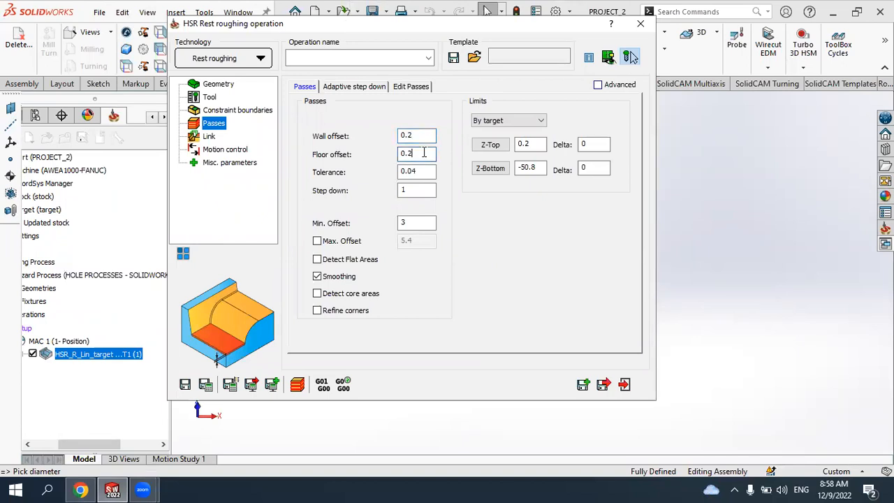
left_click(418, 171)
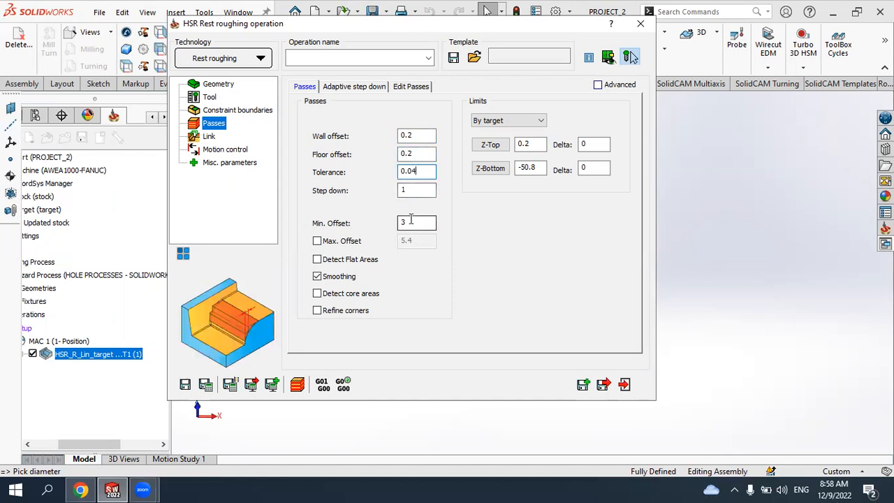
- Enable Refine corners, Detect core areas, Detect Flat Areas and Max. Offset for the rest roughing passes
left_click(317, 311)
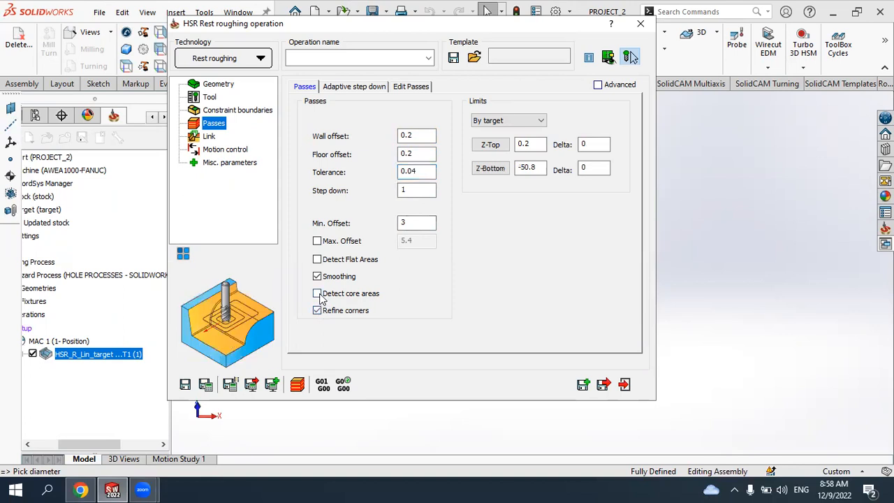
left_click(317, 294)
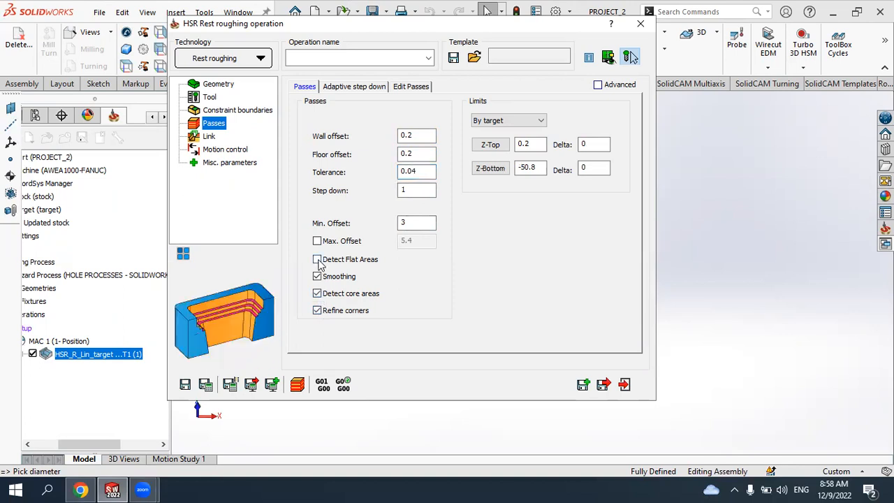
left_click(317, 259)
left_click(317, 241)
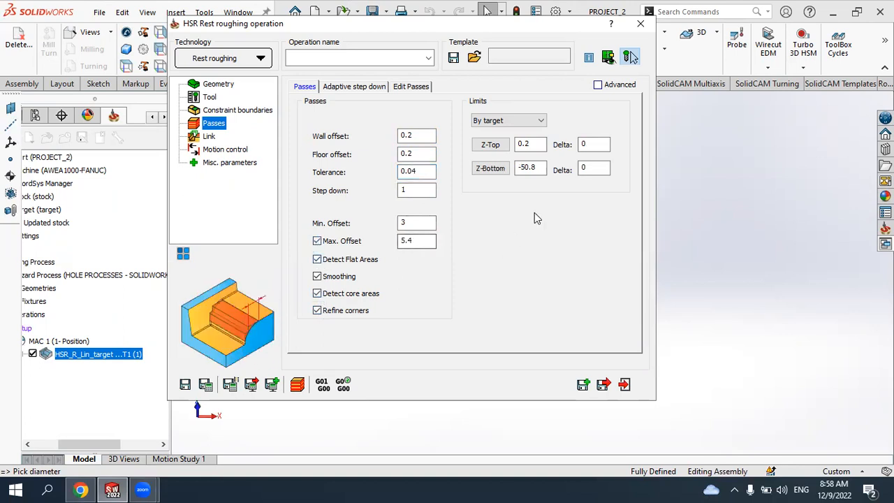
- Enable start and return from the home point with home Z 100, and save and calculate the rest roughing operation
left_click(210, 137)
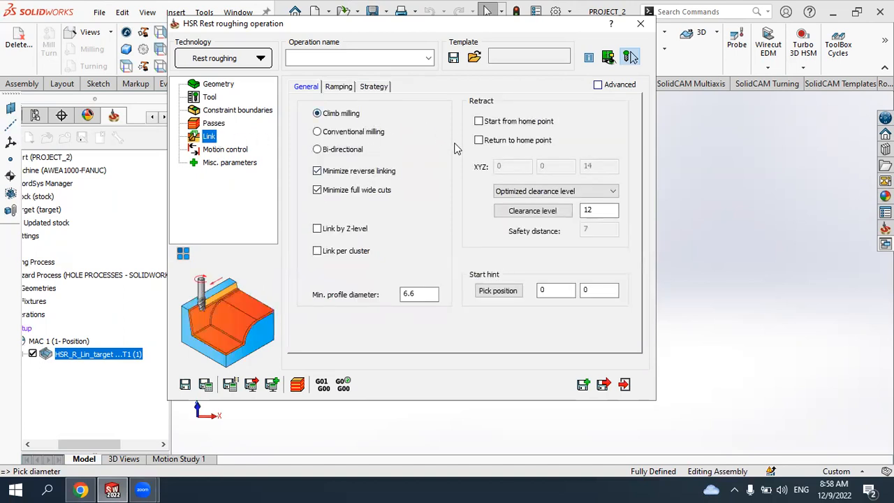
left_click(479, 121)
left_click(478, 140)
double_click(600, 166)
type("100")
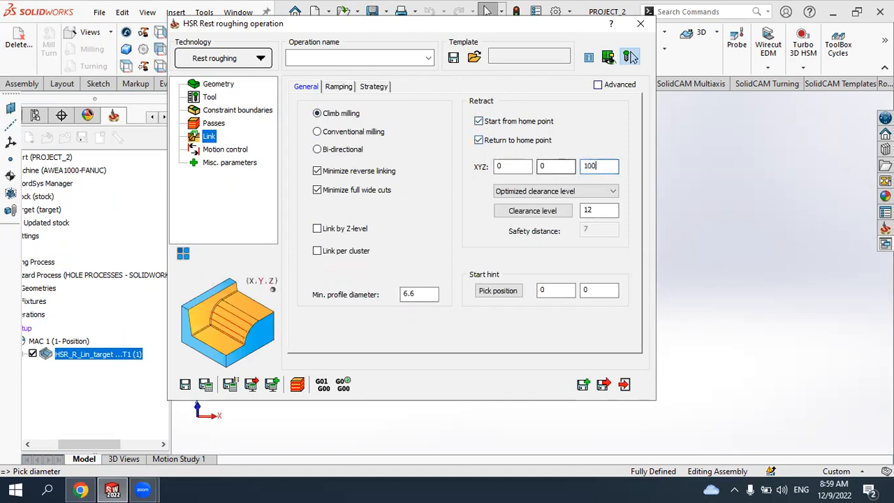
left_click(205, 389)
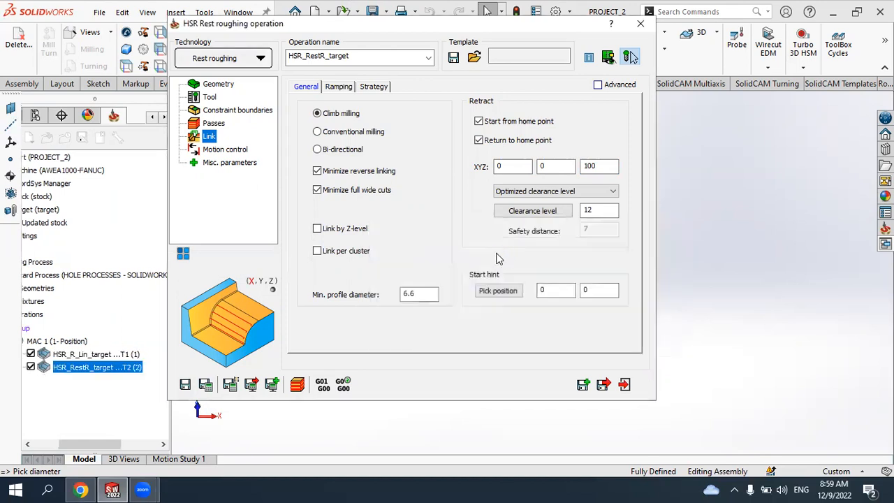
- Simulate the rest roughing toolpath in SolidVerify and inspect the result from several angles
left_click(298, 385)
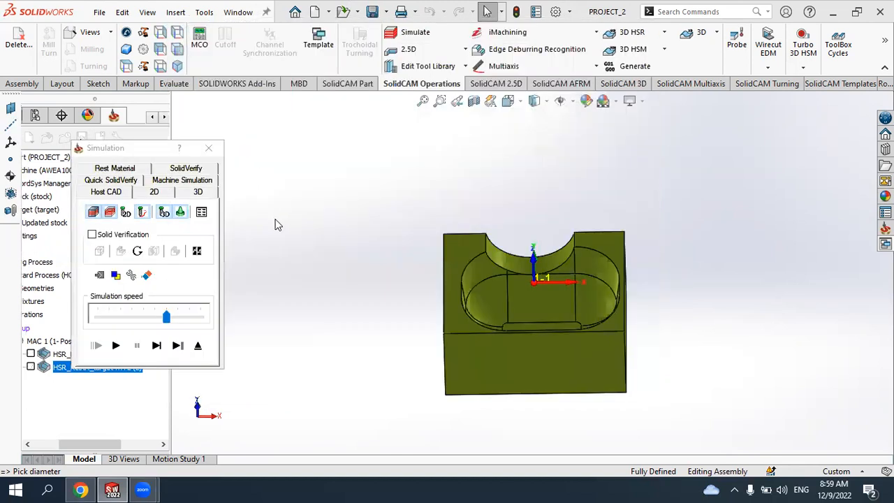
left_click(185, 170)
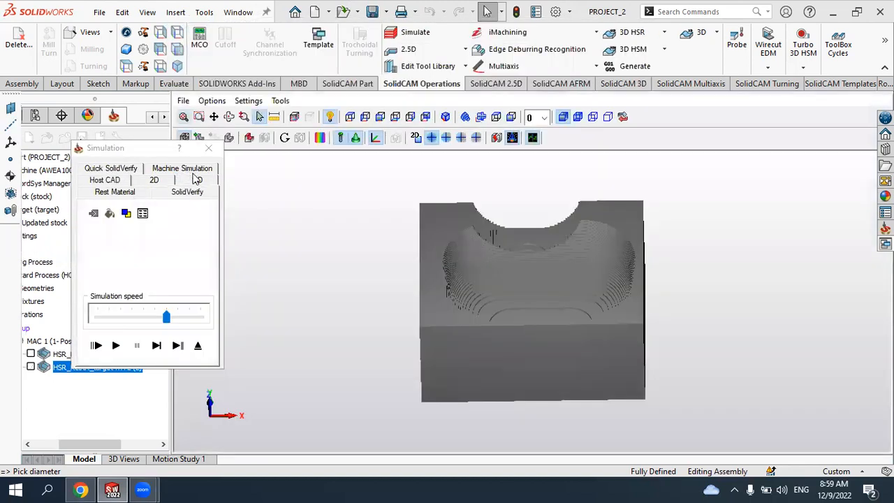
left_click(116, 345)
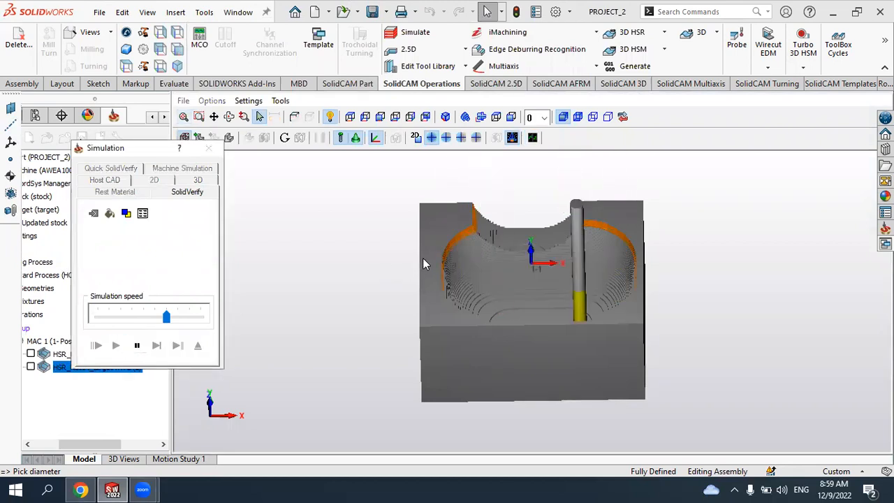
scroll(471, 269, "down", 5)
scroll(539, 251, "up", 4)
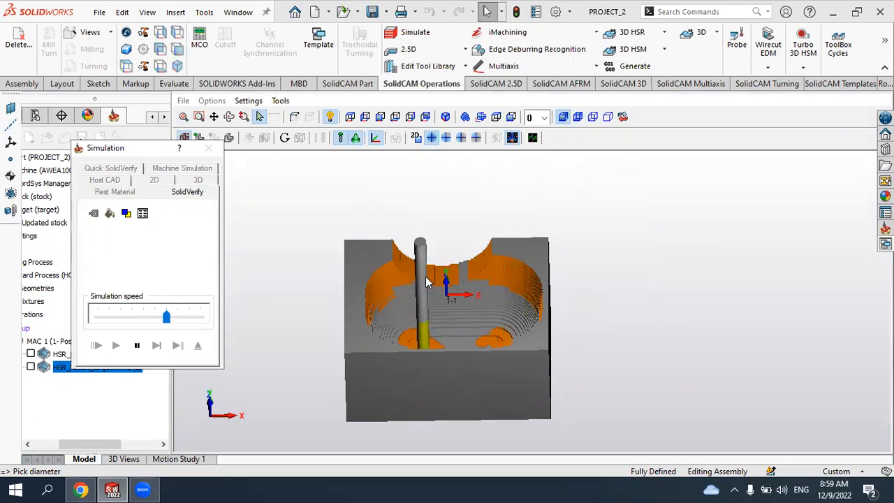
middle_click_drag(450, 304, 382, 266)
scroll(476, 266, "up", 3)
scroll(472, 274, "down", 3)
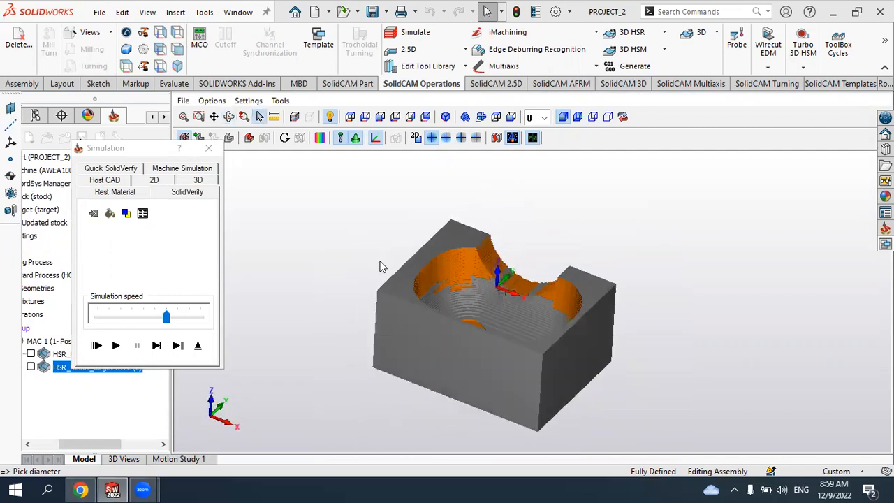
left_click(212, 150)
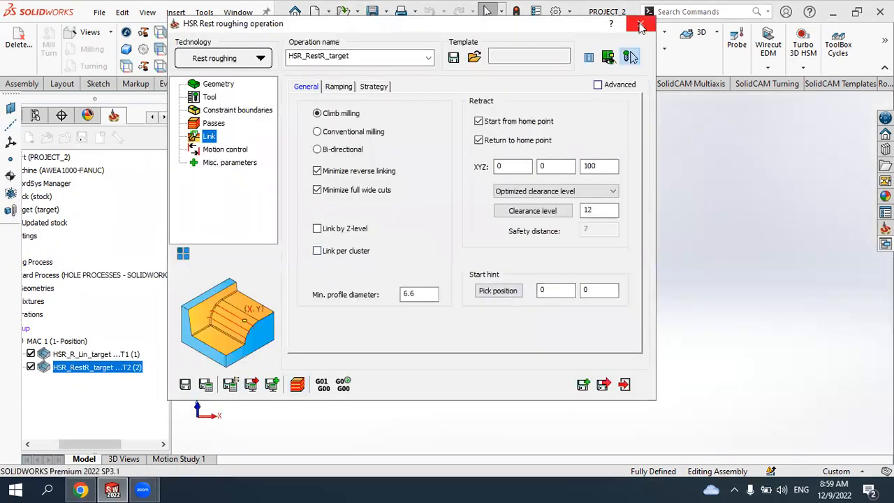
- Close the rest roughing operation and toggle toolpath display so only the rest roughing toolpath is shown on the part
left_click(641, 26)
middle_click_drag(553, 254, 513, 275)
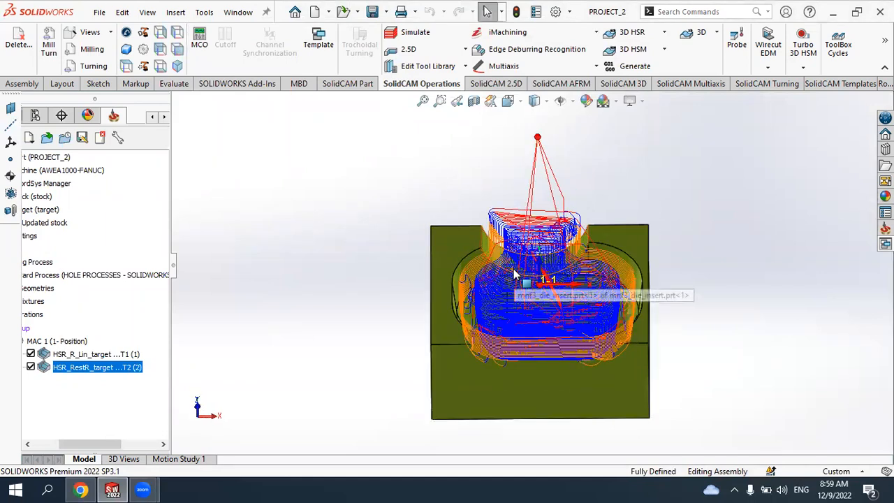
scroll(513, 274, "down", 2)
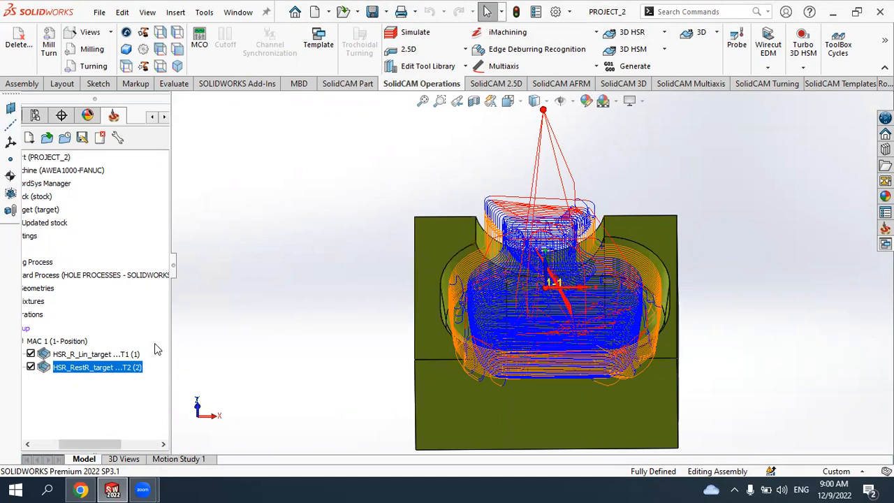
left_click(31, 368)
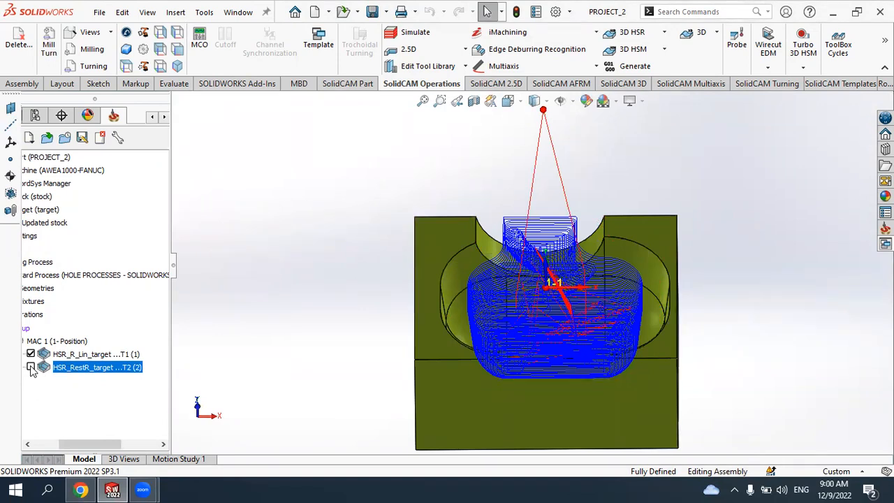
left_click(31, 368)
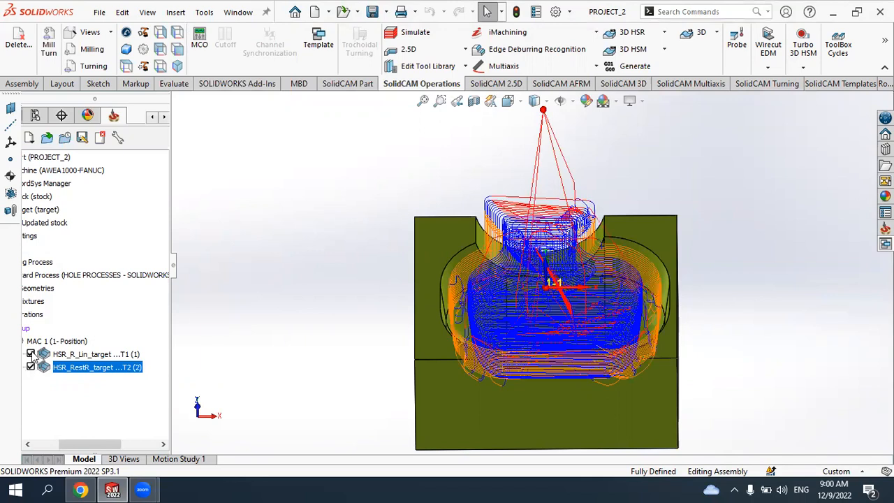
left_click(30, 354)
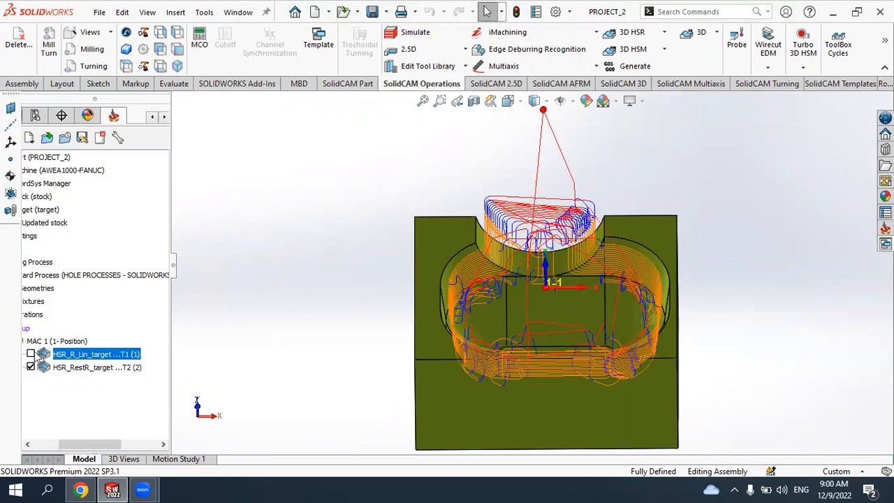
- Begin adding another 3D HSR roughing operation by opening the list of 3D HSR roughing types
middle_click_drag(403, 293, 621, 290)
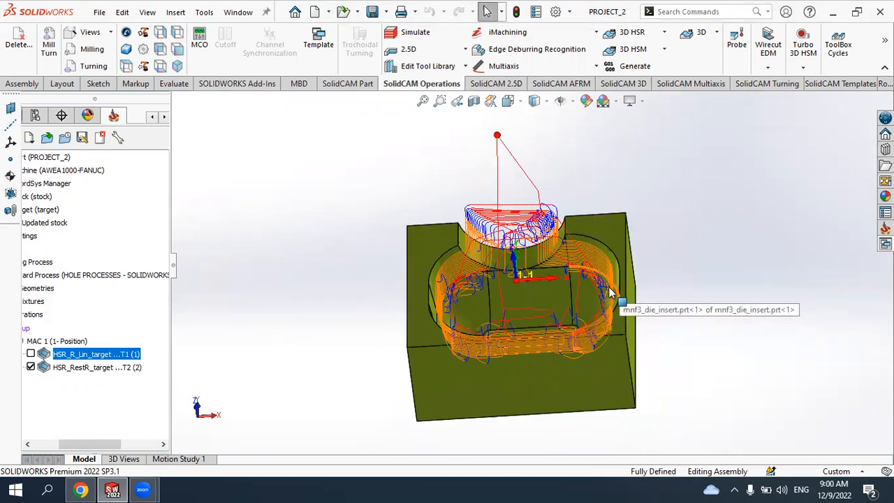
left_click(664, 49)
left_click(663, 37)
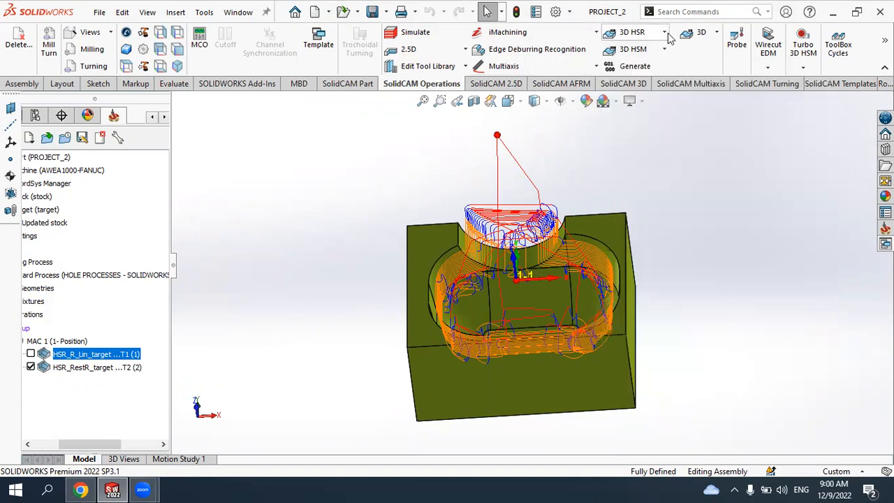
left_click(665, 34)
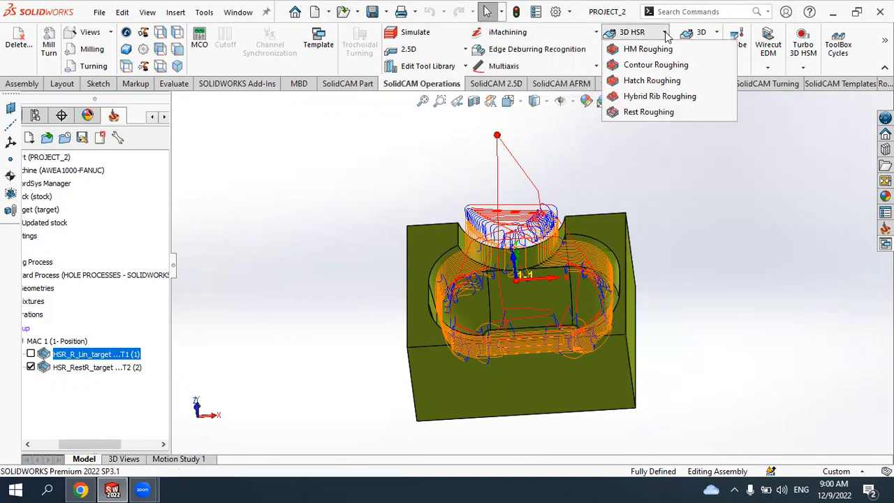
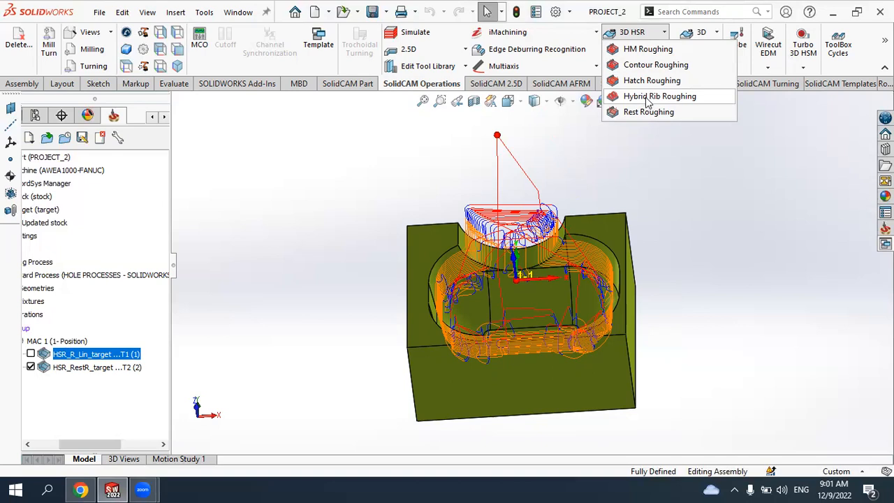
- Delete both existing roughing operations from the operations list, confirming each deletion
left_click(338, 220)
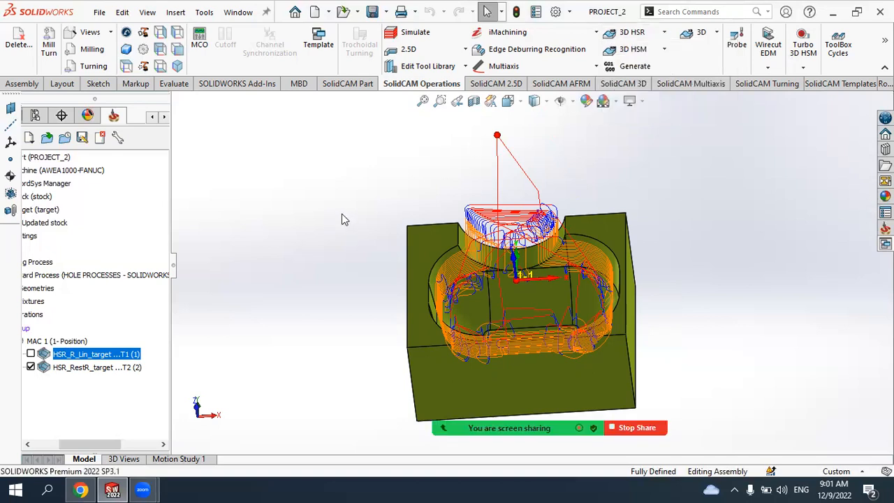
left_click(80, 367)
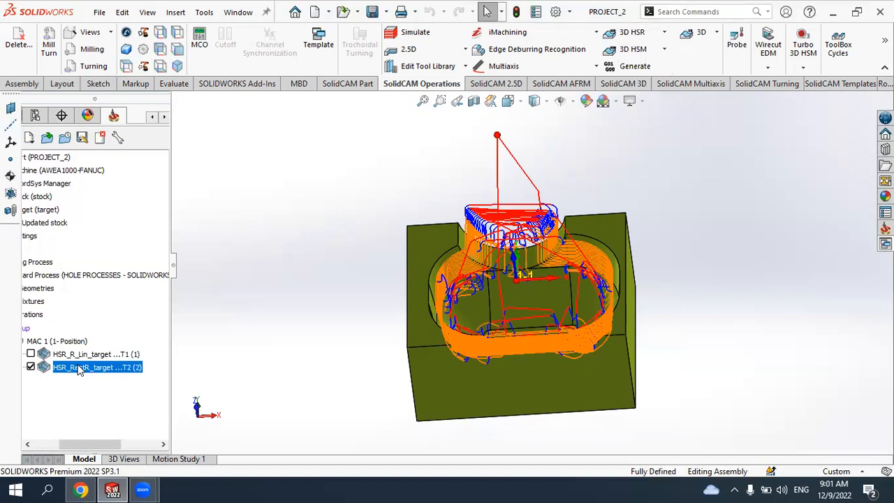
left_click(81, 355, "ctrl")
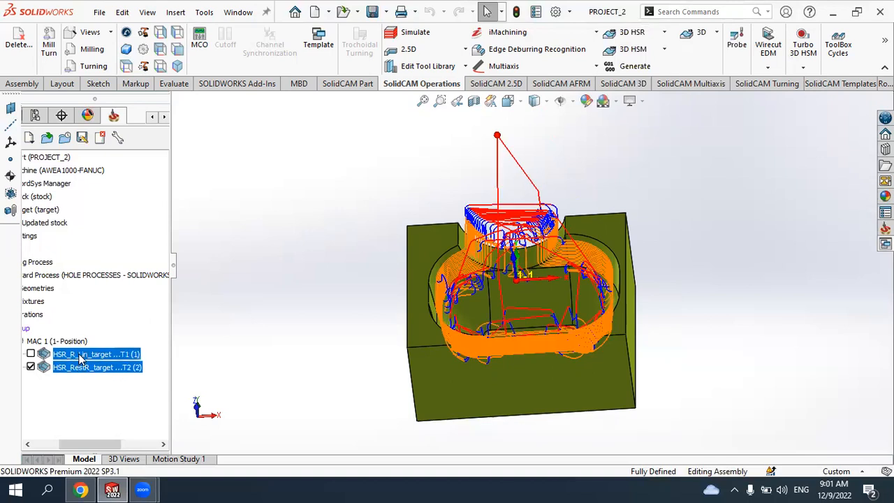
key("Delete")
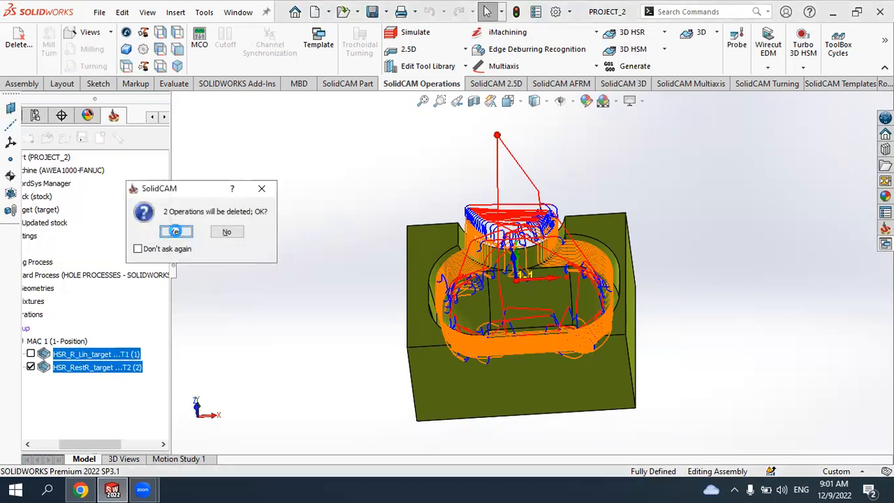
left_click(175, 232)
left_click(159, 243)
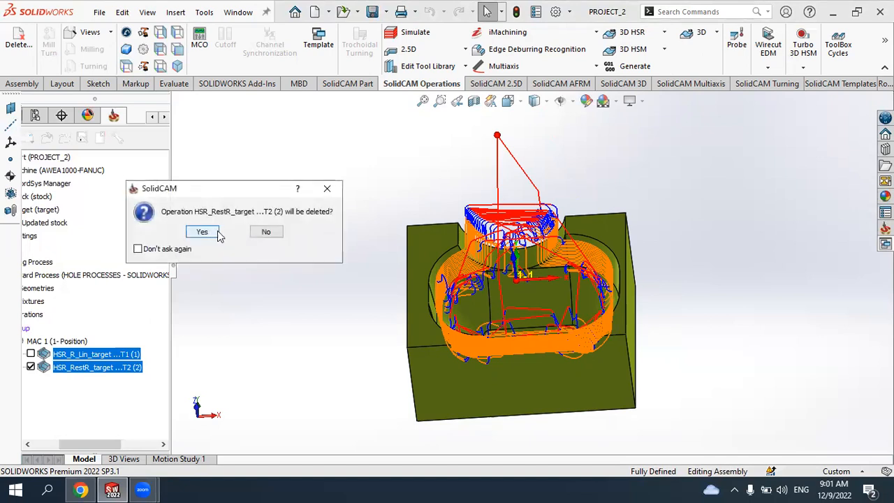
left_click(201, 231)
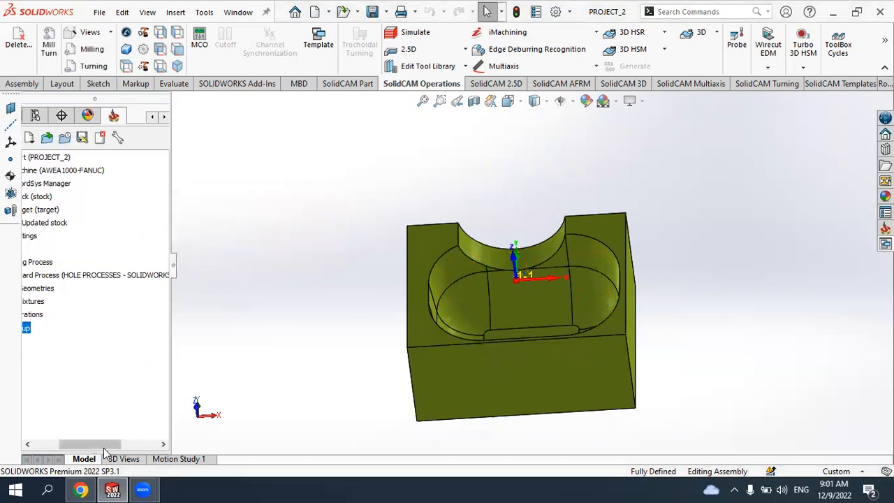
- Start a new 3D HSR Hybrid Rib roughing operation and keep target as its target geometry
left_click(663, 32)
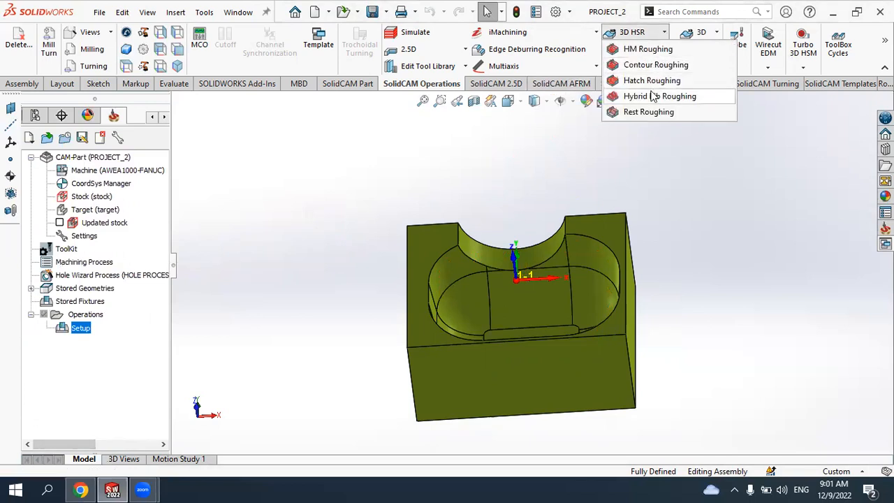
left_click(689, 96)
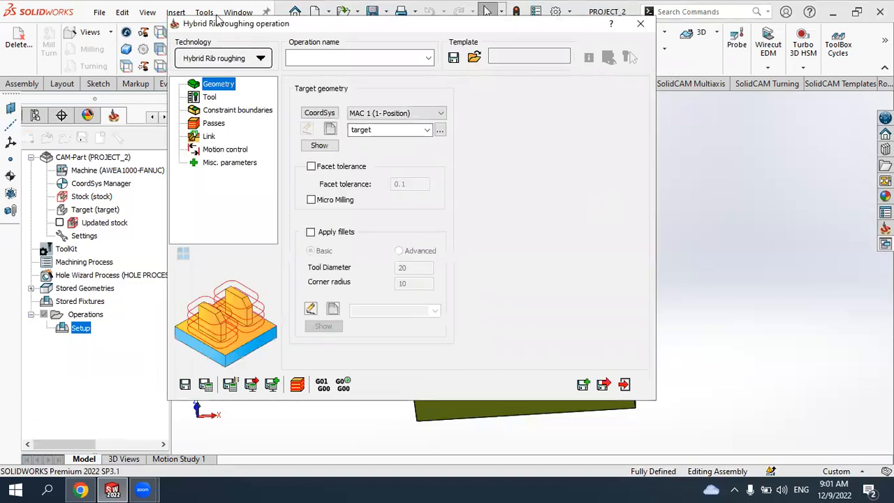
left_click(224, 63)
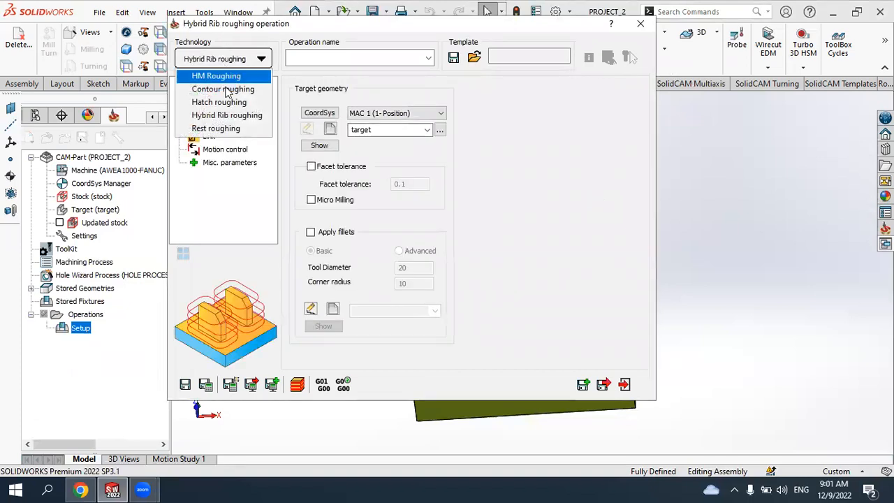
left_click(226, 114)
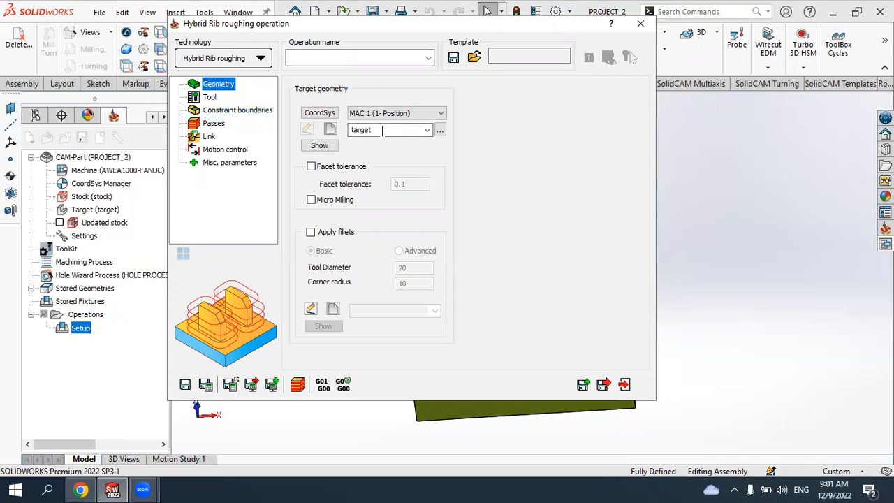
left_click(426, 130)
left_click(389, 143)
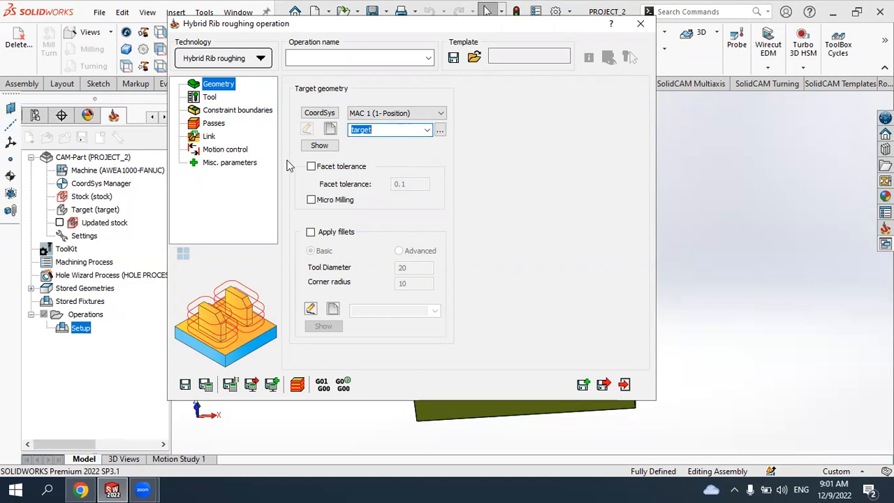
- Select tool 2, the 6 mm end mill, as the operation's tool
left_click(209, 98)
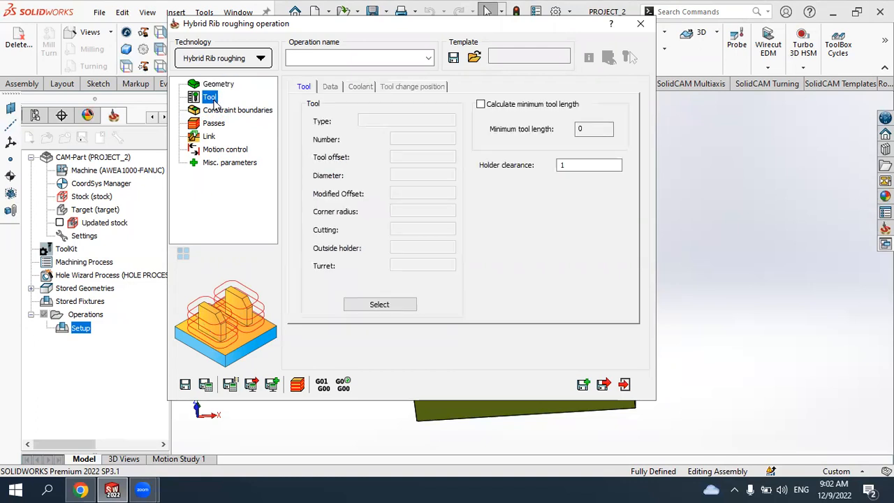
left_click(391, 306)
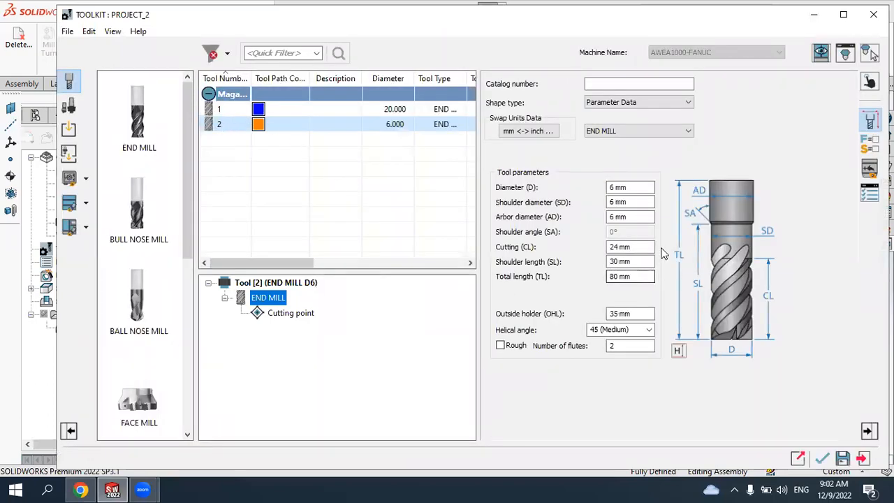
left_click(822, 458)
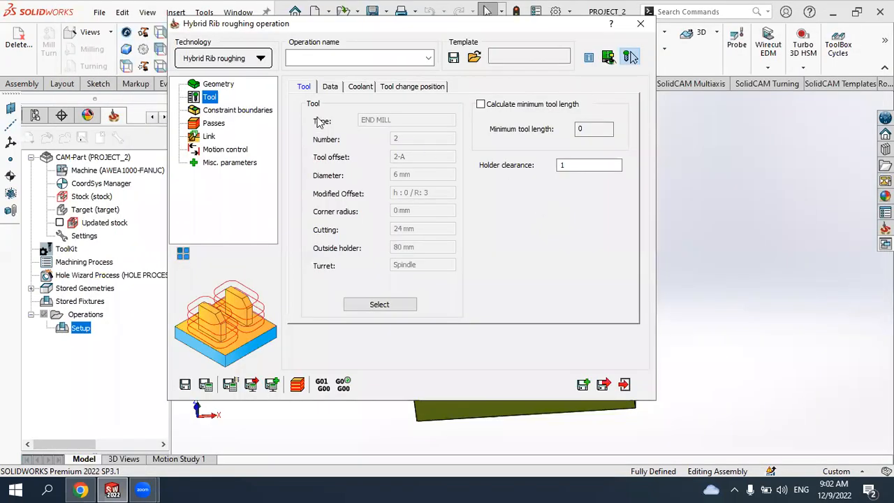
- Review the constraint boundary settings and the wall and floor offsets of the passes
left_click(250, 112)
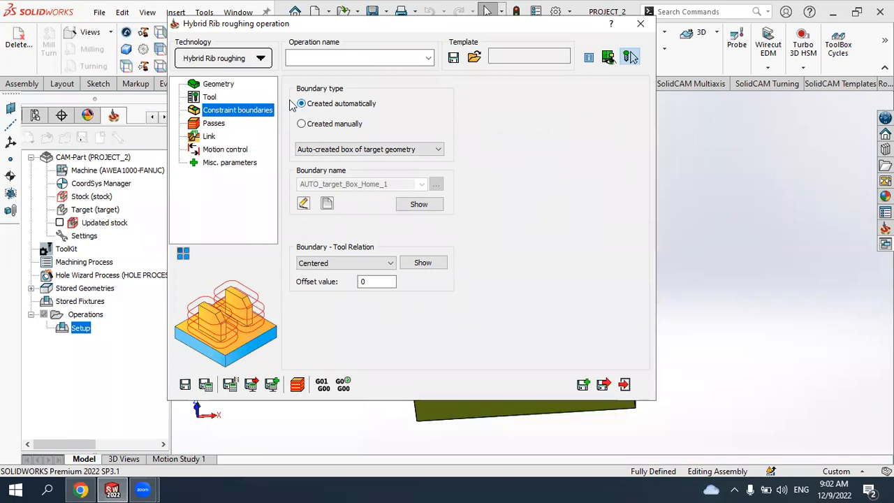
left_click(214, 123)
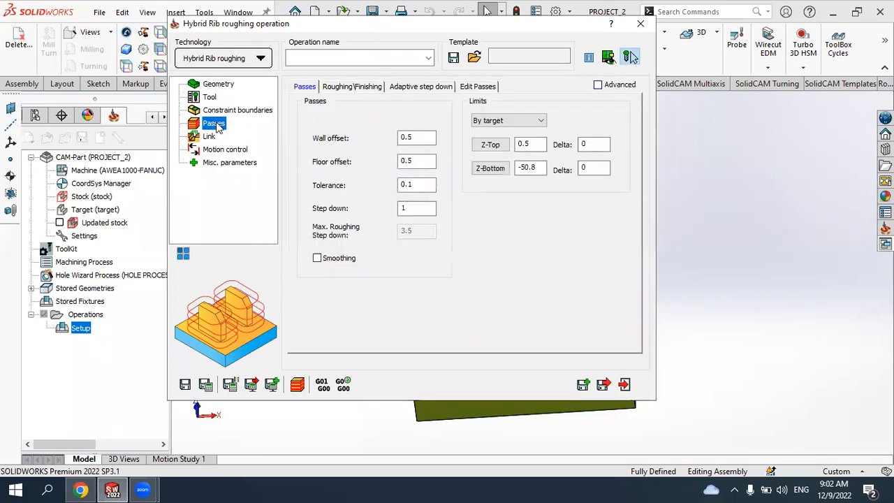
left_click(418, 138)
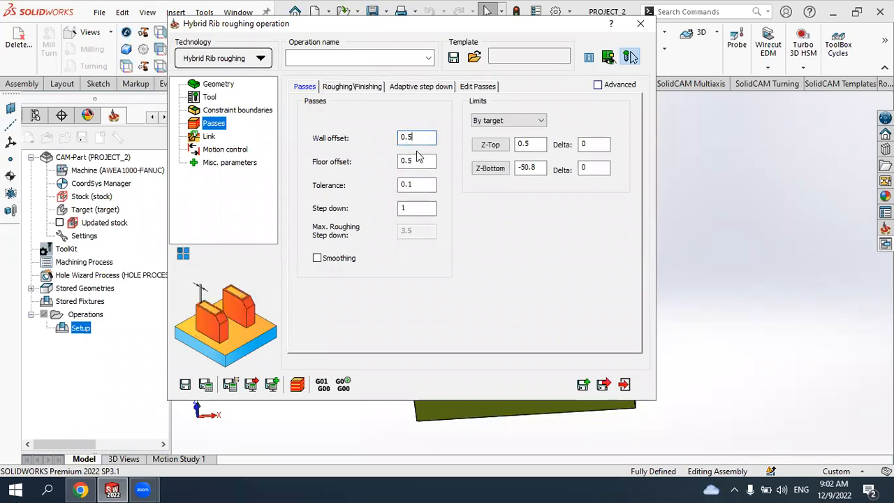
left_click(416, 160)
left_click(419, 137)
left_click(352, 95)
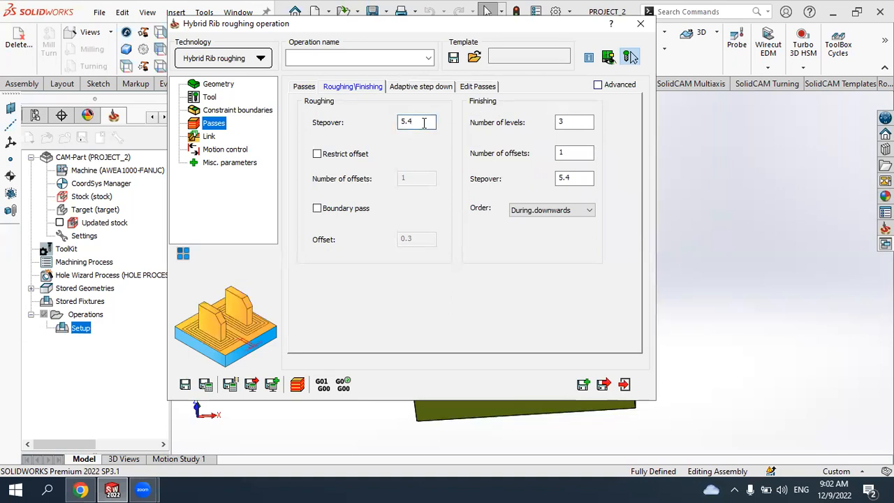
- Review the roughing stepover and the finishing levels, offsets and stepover values
left_click_drag(423, 123, 386, 127)
left_click(568, 123)
left_click(572, 123)
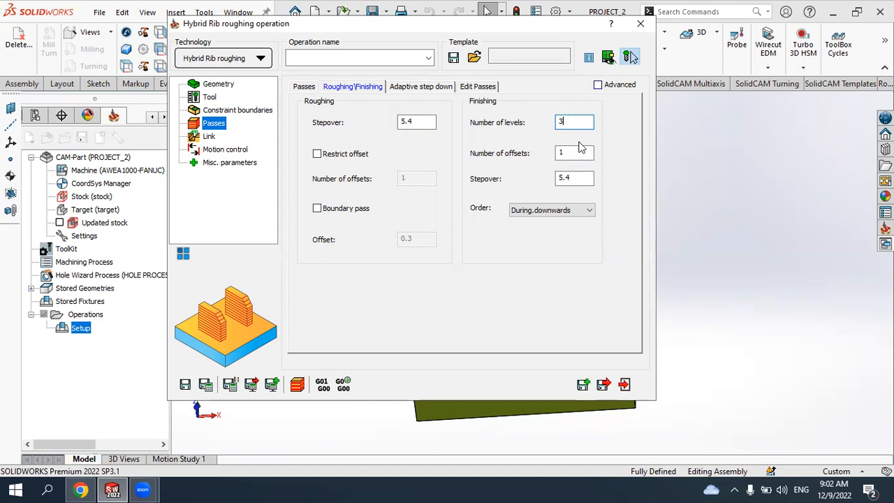
left_click(579, 153)
left_click(581, 176)
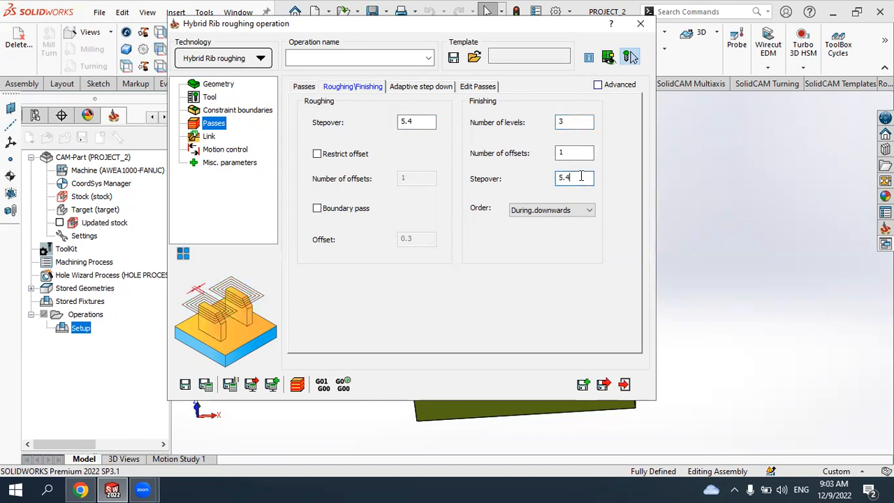
left_click(572, 121)
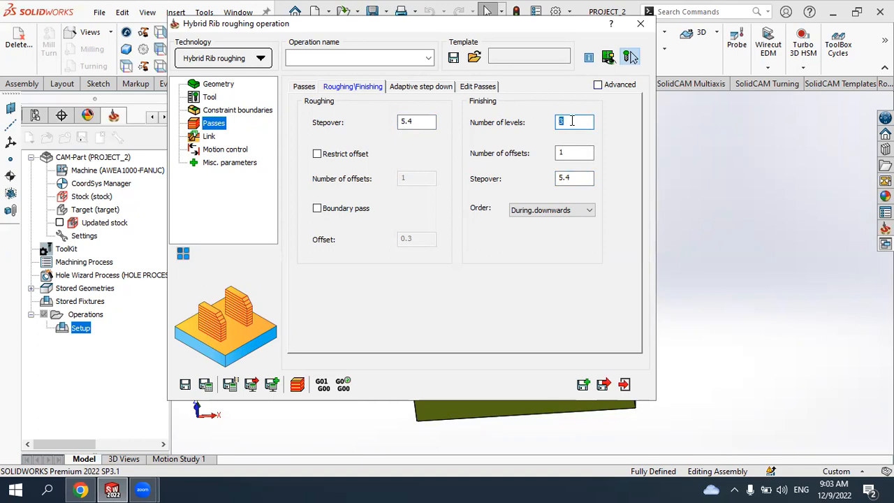
left_click(576, 151)
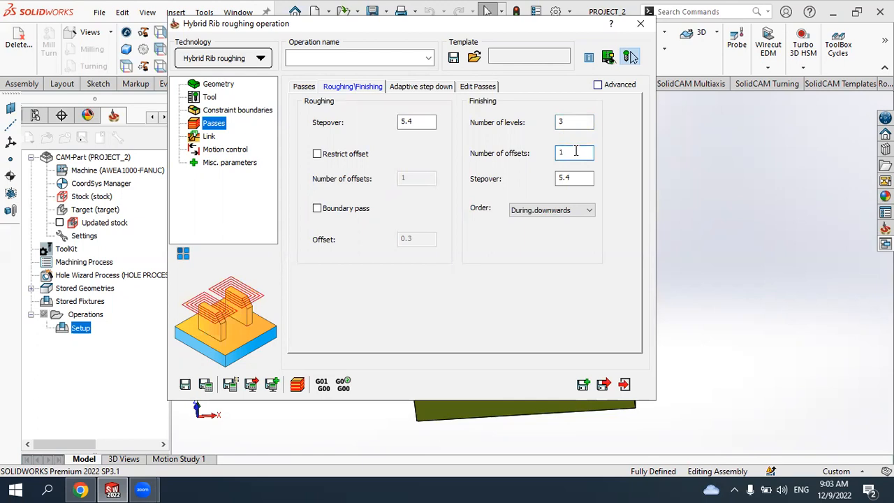
left_click(422, 88)
- In the link settings, enable start from and return to the home point with home Z 100
left_click(208, 137)
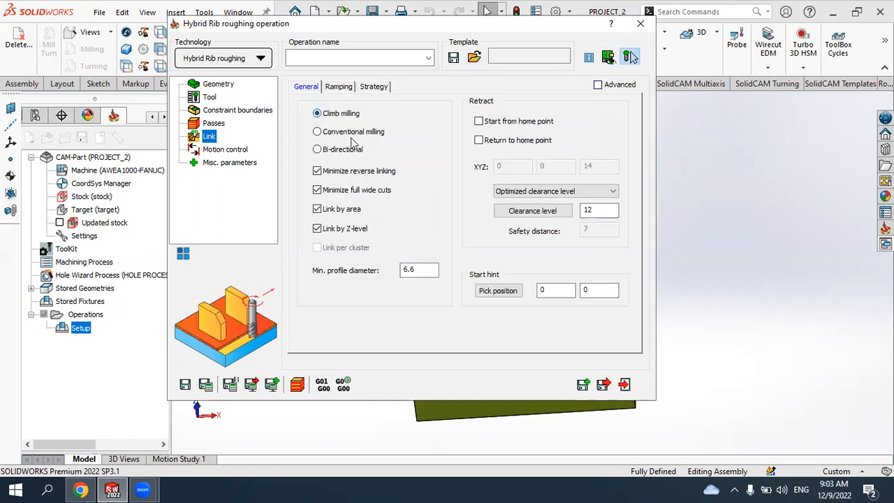
left_click(339, 88)
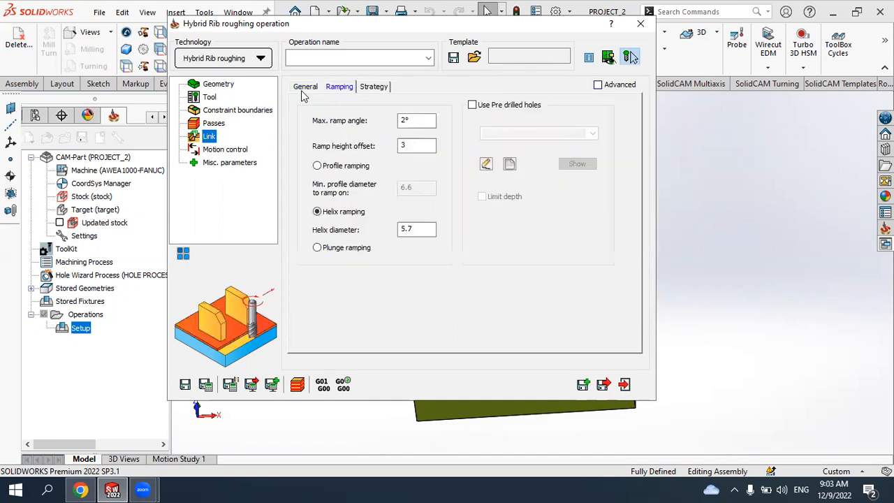
left_click(305, 88)
left_click(479, 121)
left_click(478, 140)
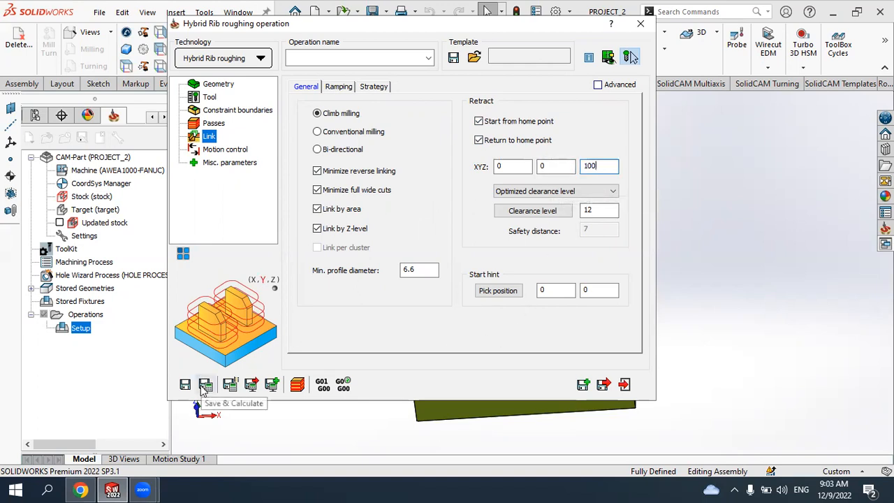
- Save and calculate the Hybrid Rib roughing operation and exit it
left_click(203, 386)
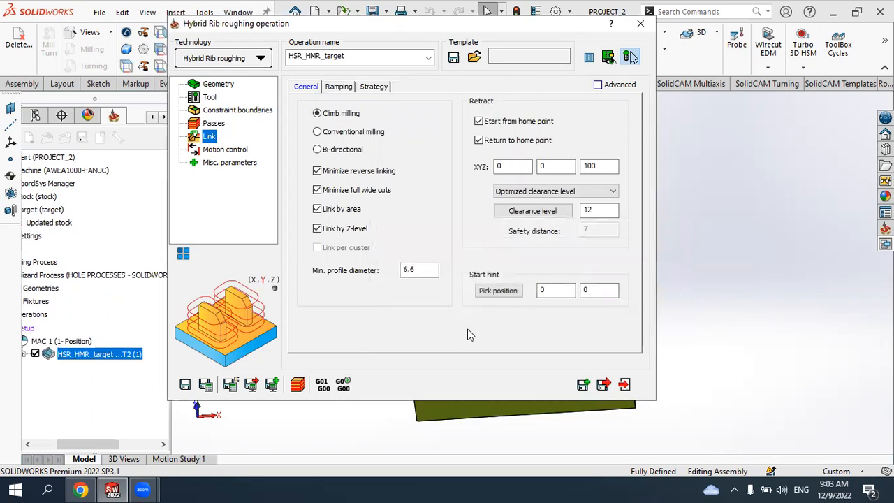
left_click(297, 384)
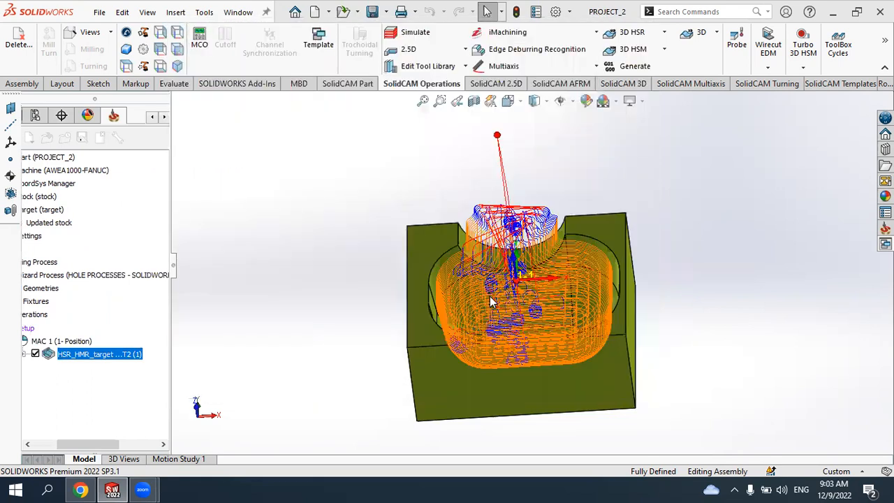
- Simulate the Hybrid Rib roughing toolpath in SolidVerify
middle_click_drag(514, 319, 529, 259)
scroll(525, 244, "down", 2)
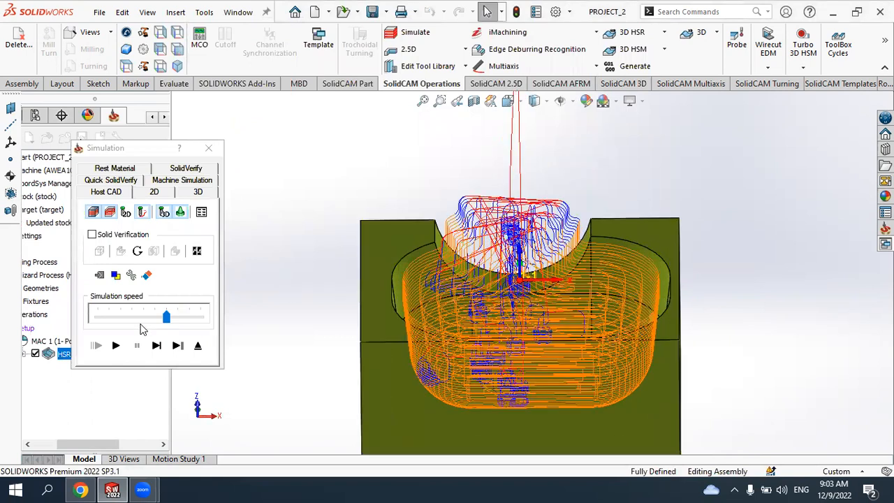
left_click(190, 170)
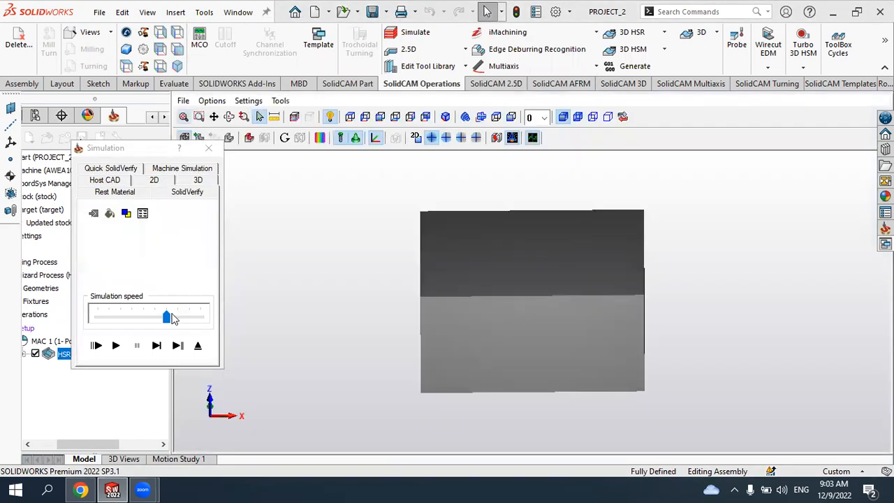
left_click_drag(168, 317, 110, 318)
left_click(116, 345)
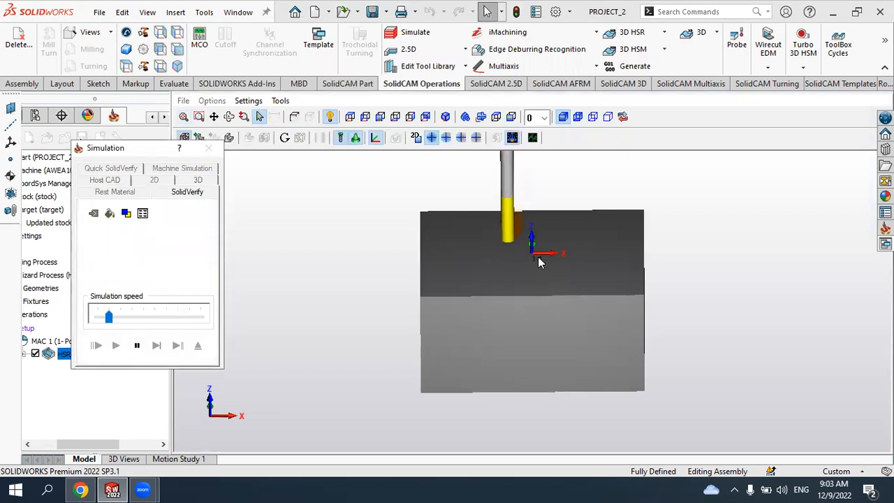
- Adjust the simulation speed while the SolidVerify simulation runs
left_click(129, 318)
left_click(143, 318)
scroll(541, 231, "up", 3)
scroll(549, 234, "down", 4)
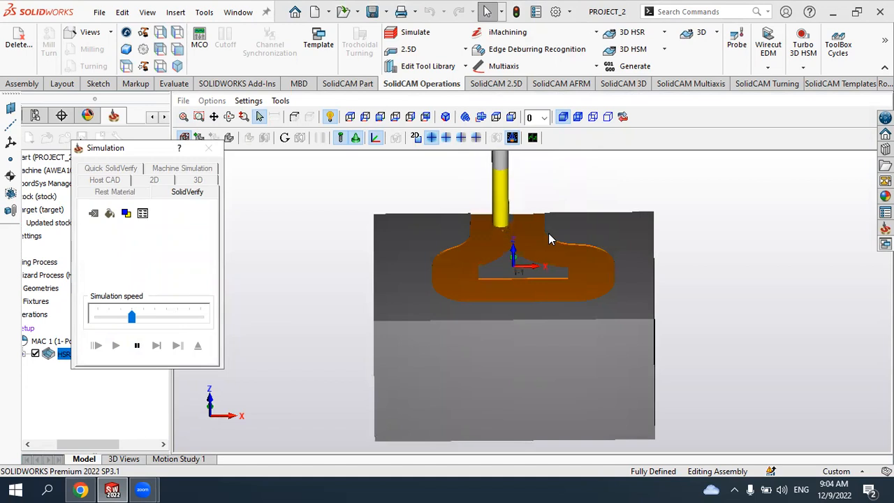
left_click(148, 317)
left_click(169, 320)
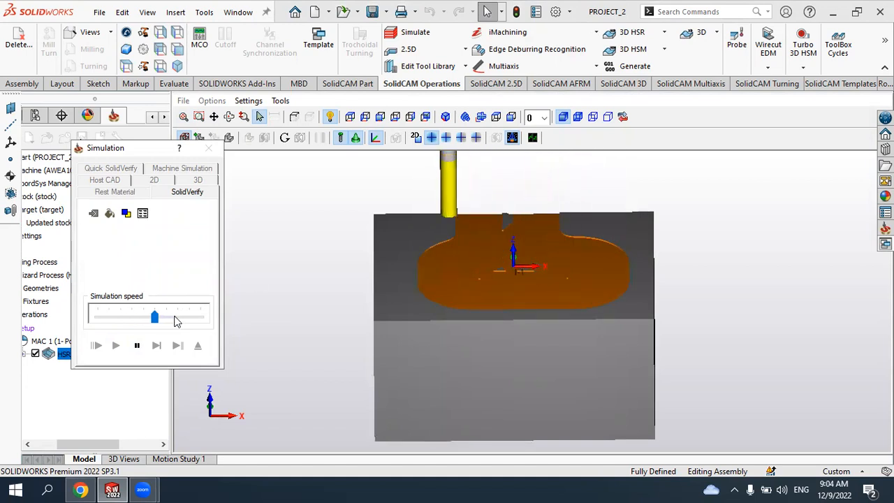
left_click(180, 320)
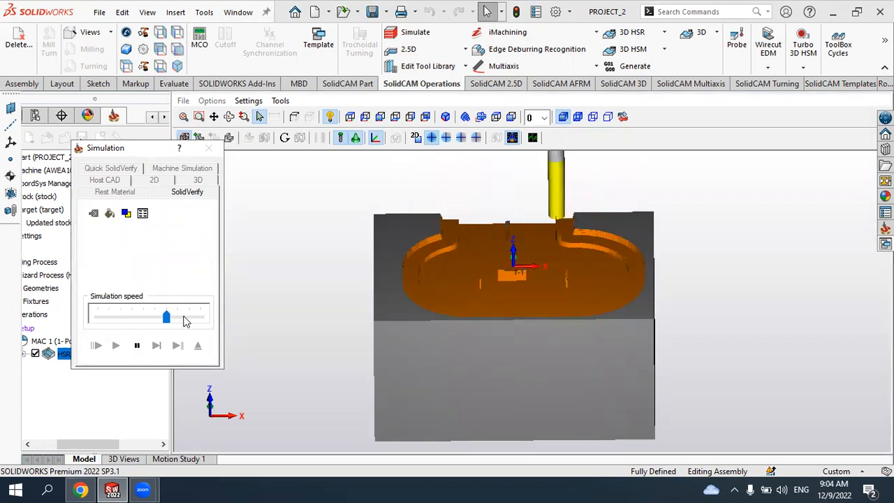
- Rotate the simulation view and choose to continue crash checking in single-step mode
mouse_move(445, 270)
middle_mouse_down()
mouse_move(447, 287)
mouse_move(449, 274)
middle_mouse_up()
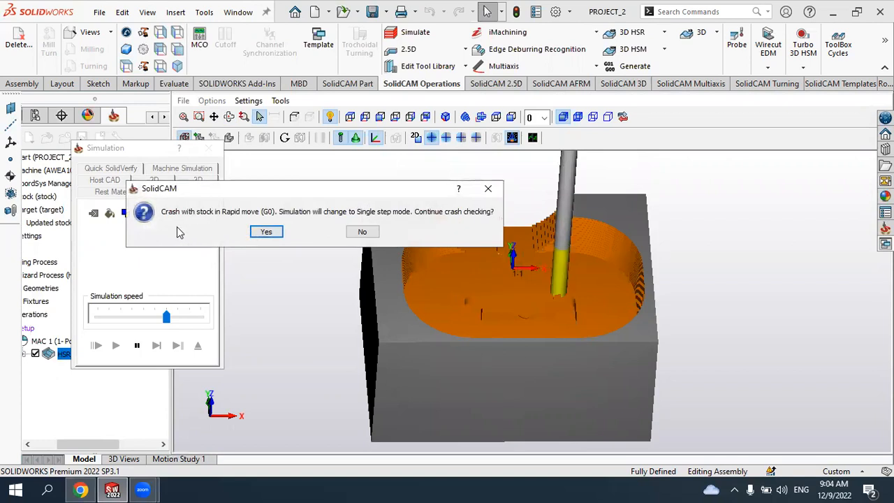
left_click(263, 233)
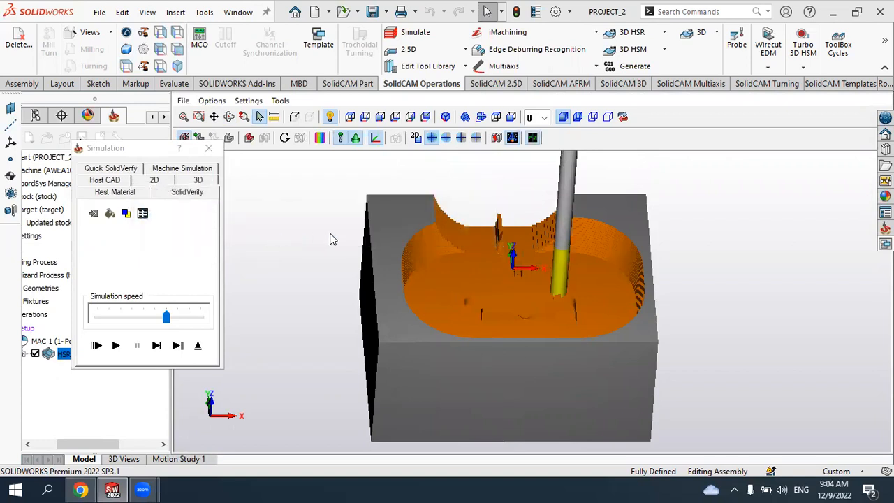
- Resume the SolidVerify simulation and raise the simulation speed
scroll(474, 279, "up", 5)
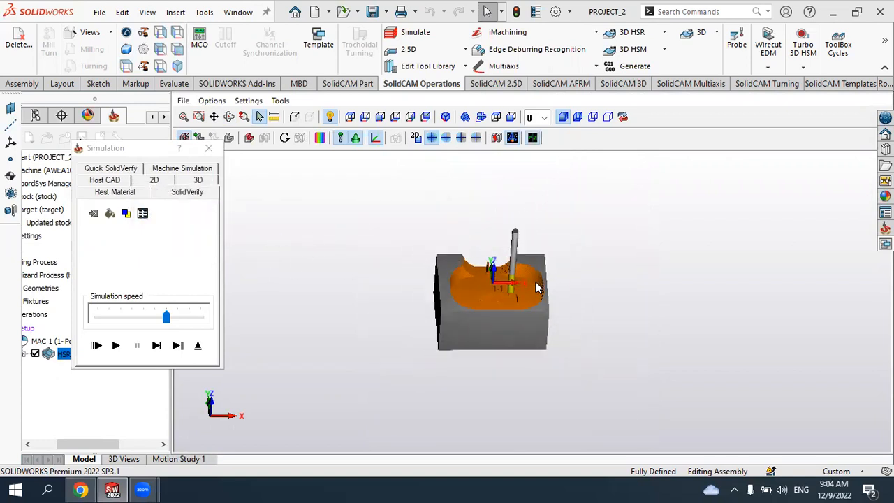
scroll(535, 285, "down", 5)
left_click(116, 344)
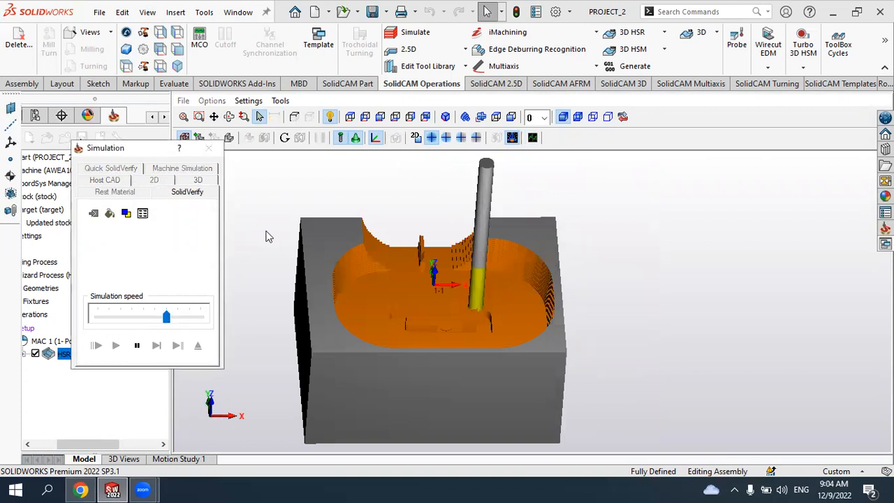
left_click(361, 231)
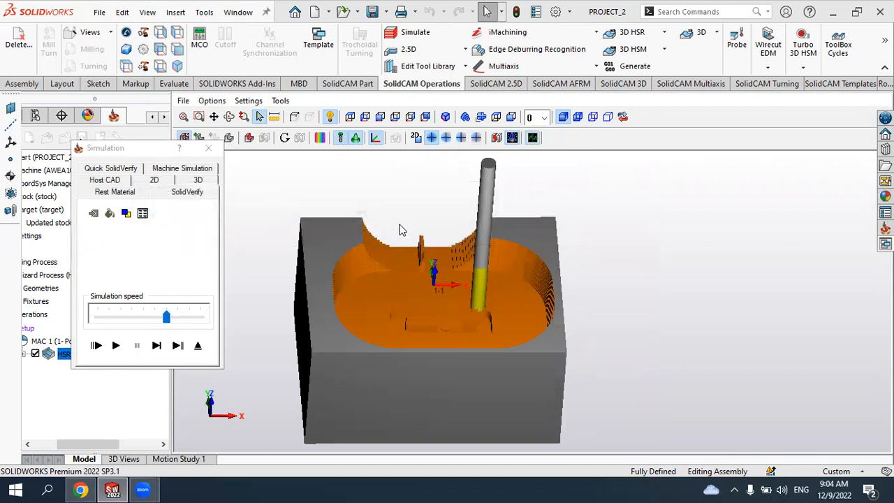
left_click(123, 344)
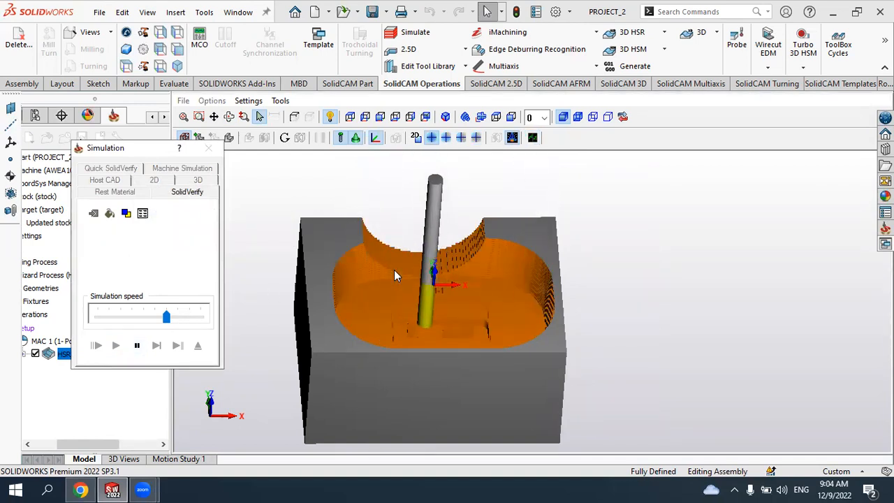
left_click(179, 316)
left_click(189, 317)
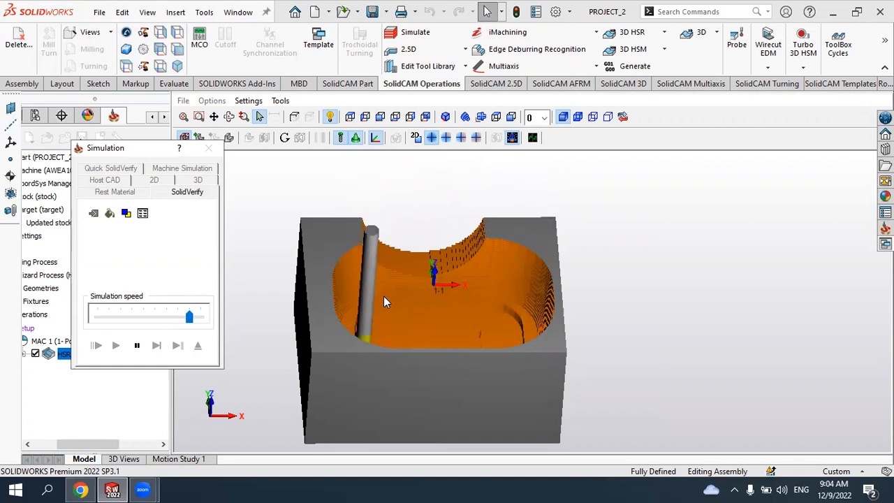
- Inspect the simulated stock from different angles, then close the Simulation window
scroll(425, 304, "up", 3)
middle_click_drag(432, 306, 439, 349)
scroll(441, 313, "down", 3)
middle_click_drag(424, 301, 422, 274)
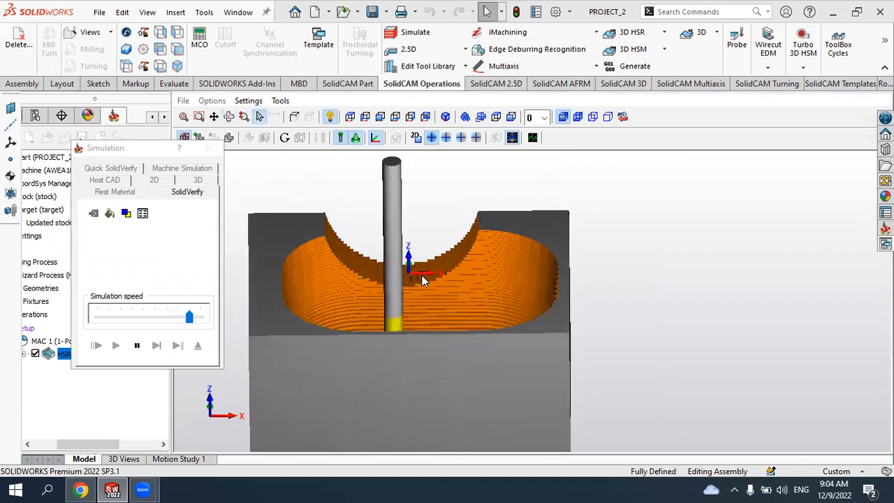
scroll(422, 293, "up", 2)
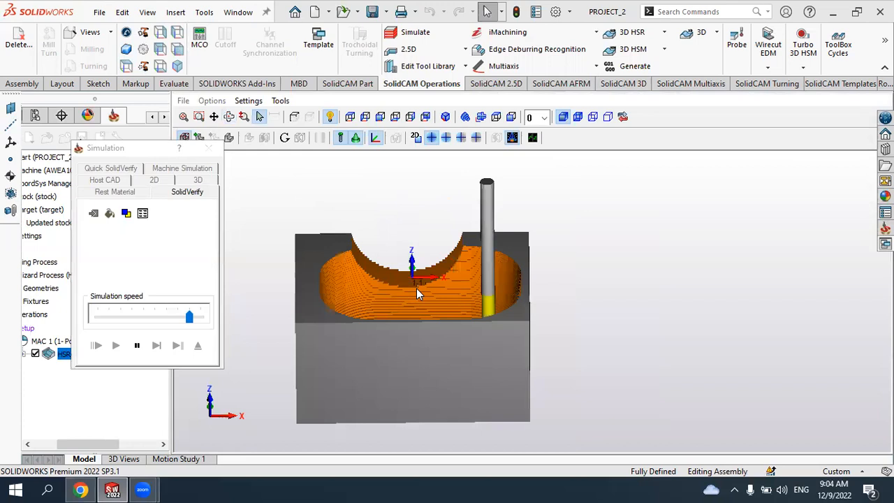
middle_click_drag(417, 294, 335, 304)
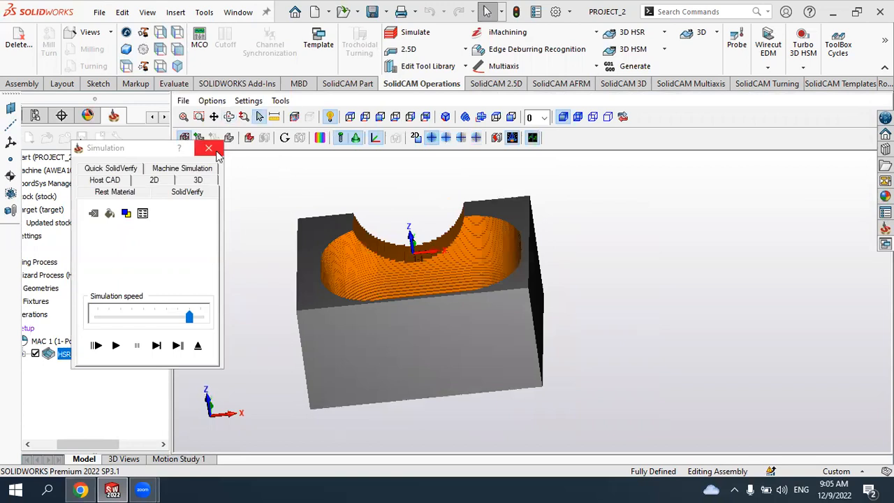
left_click(208, 148)
left_click(640, 24)
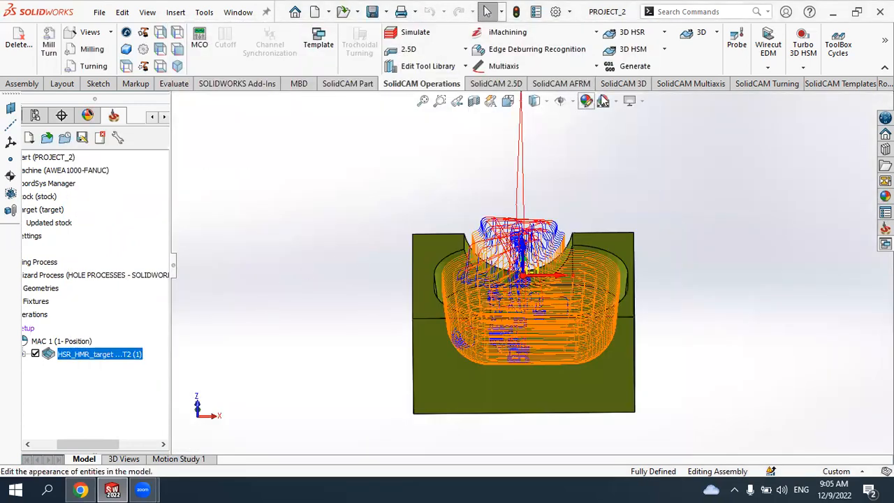
left_click(665, 35)
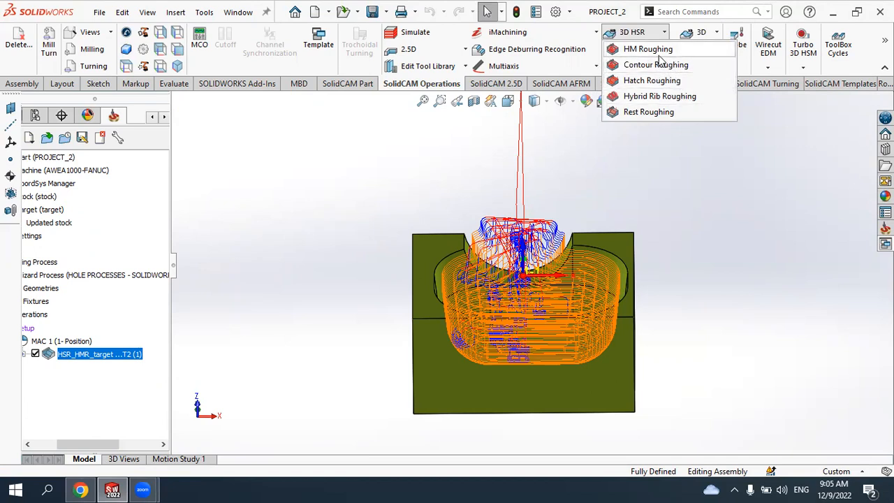
left_click(465, 168)
scroll(502, 175, "up", 2)
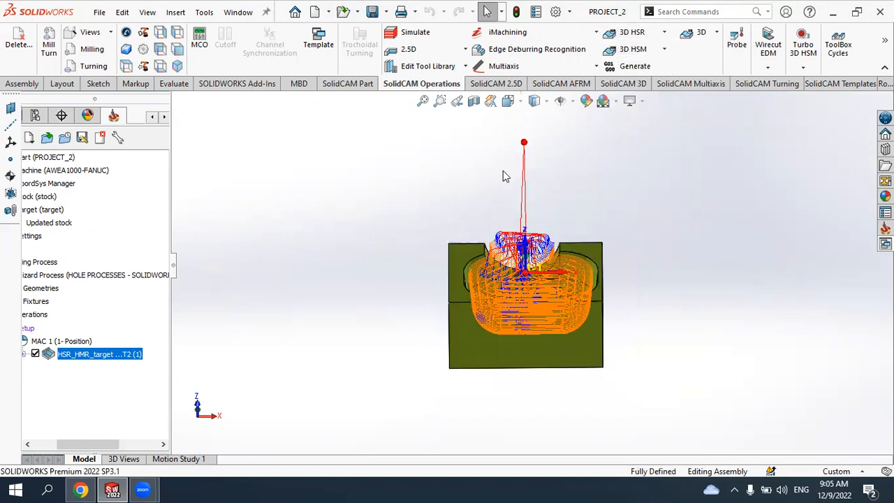
scroll(503, 271, "down", 2)
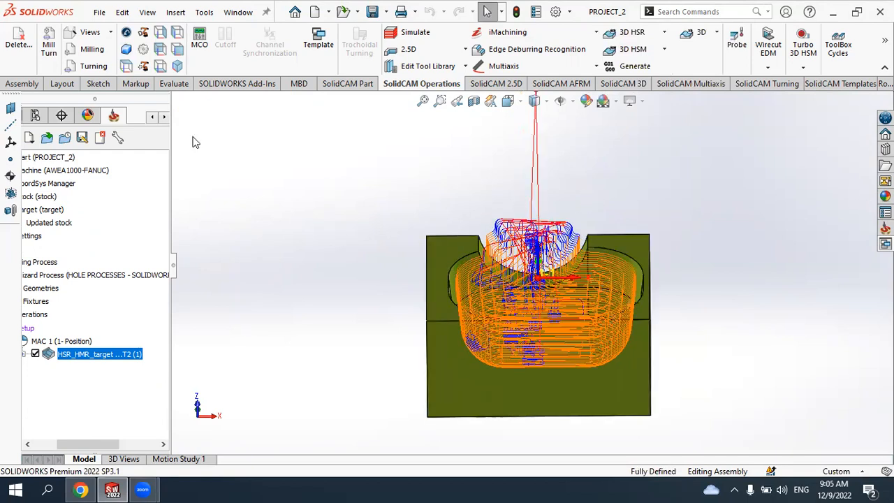
left_click(665, 51)
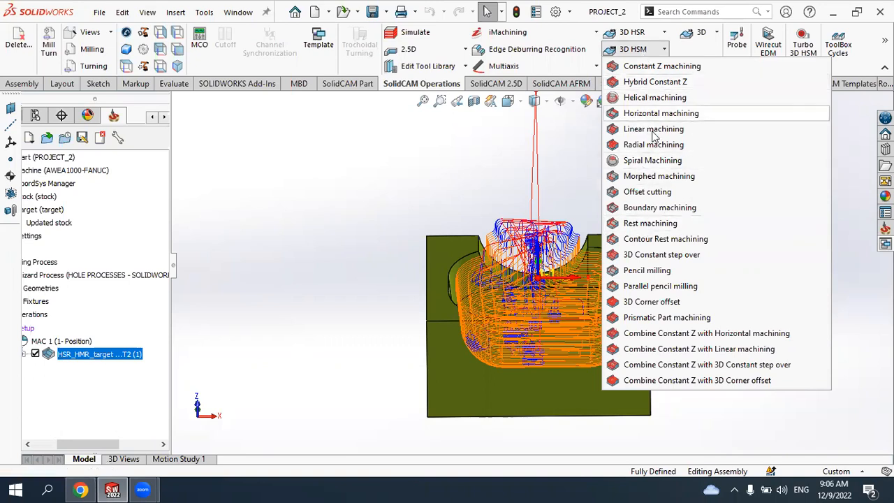
left_click(469, 154)
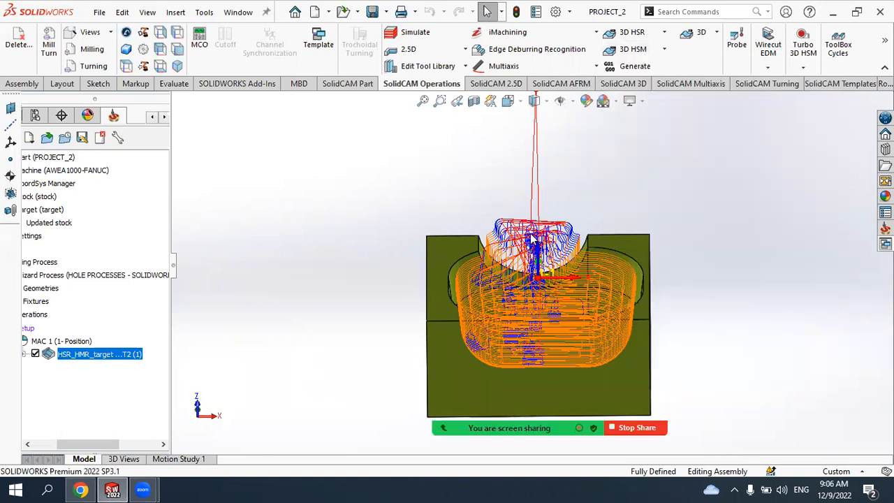
- Examine the Hybrid Rib roughing toolpath on the die insert from different angles and zoom levels
middle_click_drag(564, 233, 569, 268)
scroll(572, 322, "up", 2)
scroll(578, 309, "down", 3)
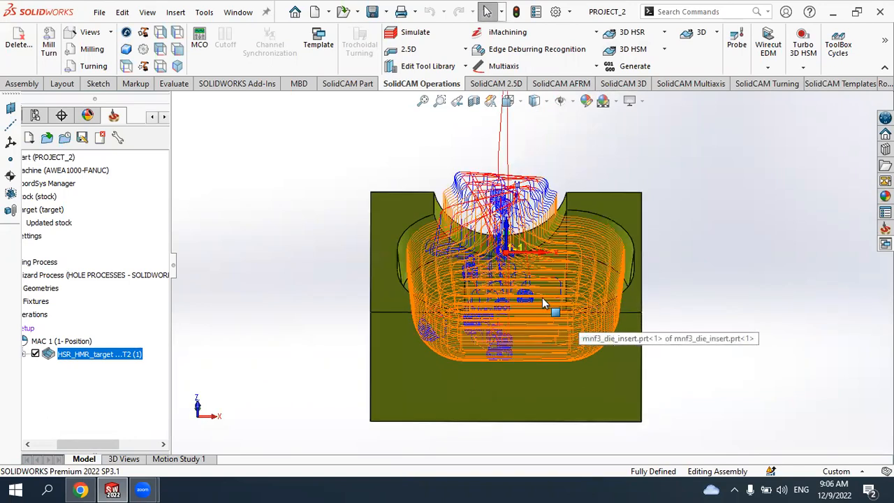
middle_click_drag(459, 313, 486, 312)
scroll(487, 313, "down", 2)
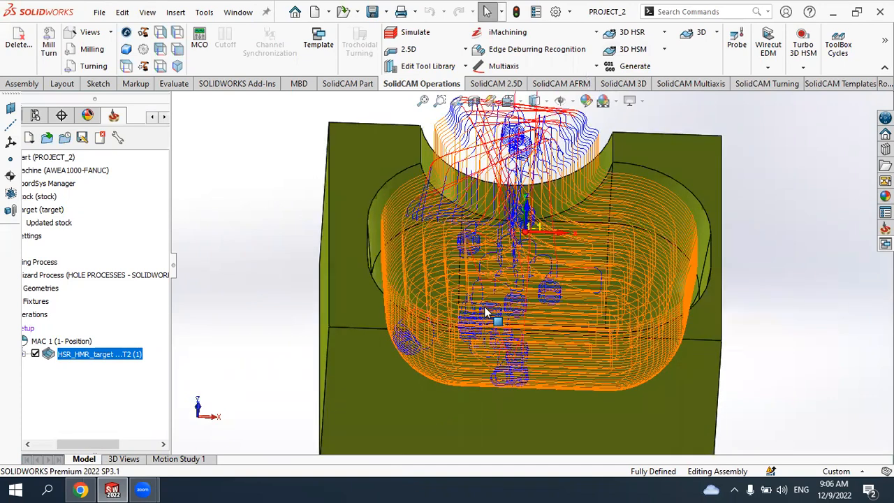
scroll(486, 312, "down", 1)
scroll(543, 264, "up", 3)
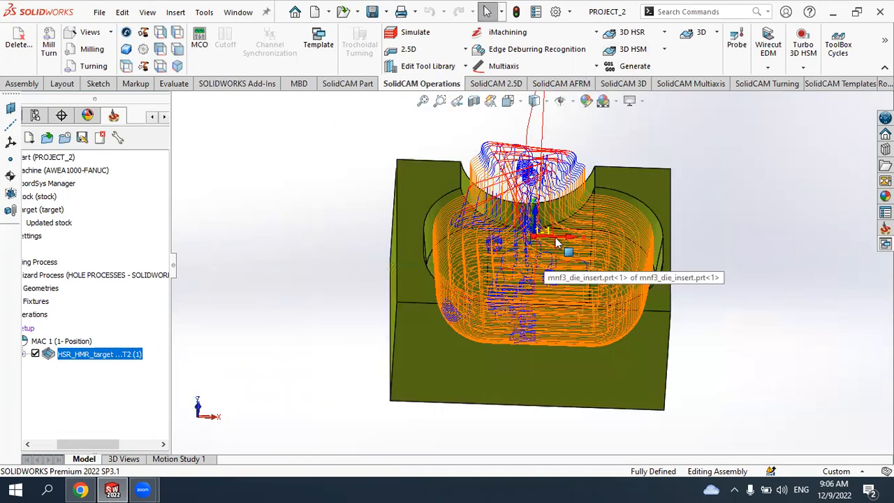